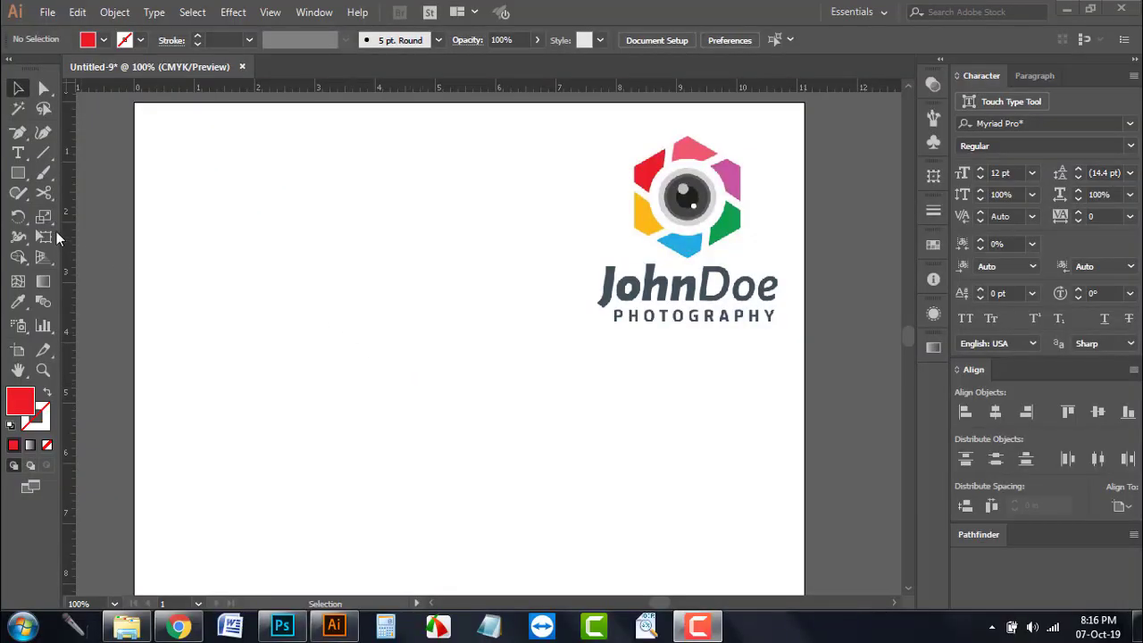
# Step: Draw a red hexagon about 3 inches wide to the left of the reference logo
pyautogui.moveTo(17, 173)
pyautogui.mouseDown()
pyautogui.moveTo(102, 248)
pyautogui.moveTo(102, 233)
pyautogui.mouseUp()
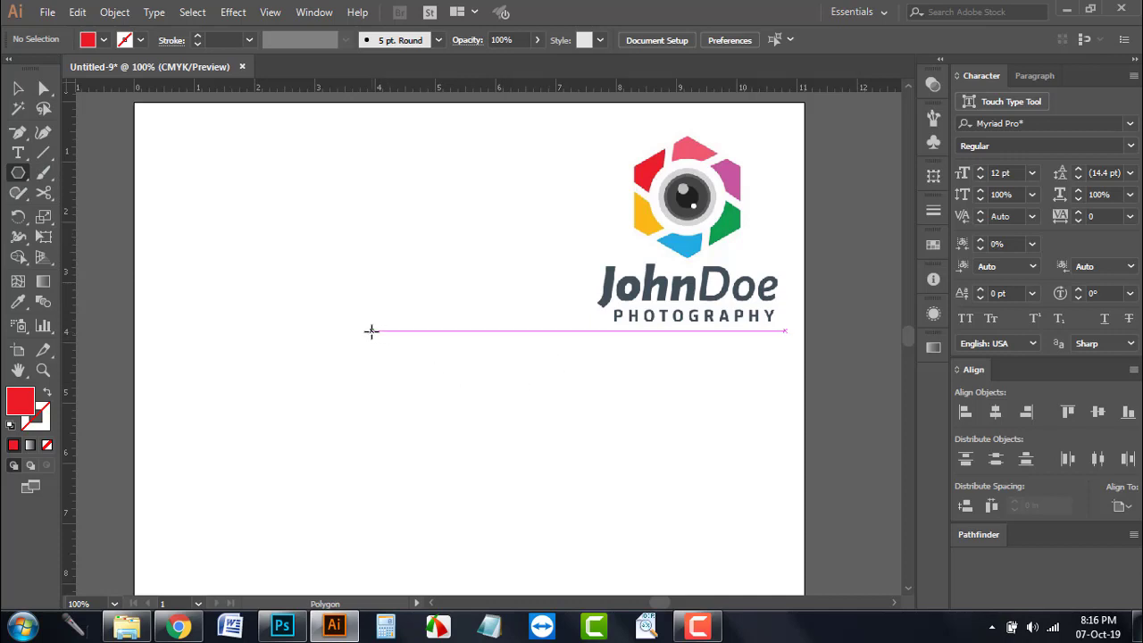
pyautogui.moveTo(372, 330); pyautogui.dragTo(405, 385)
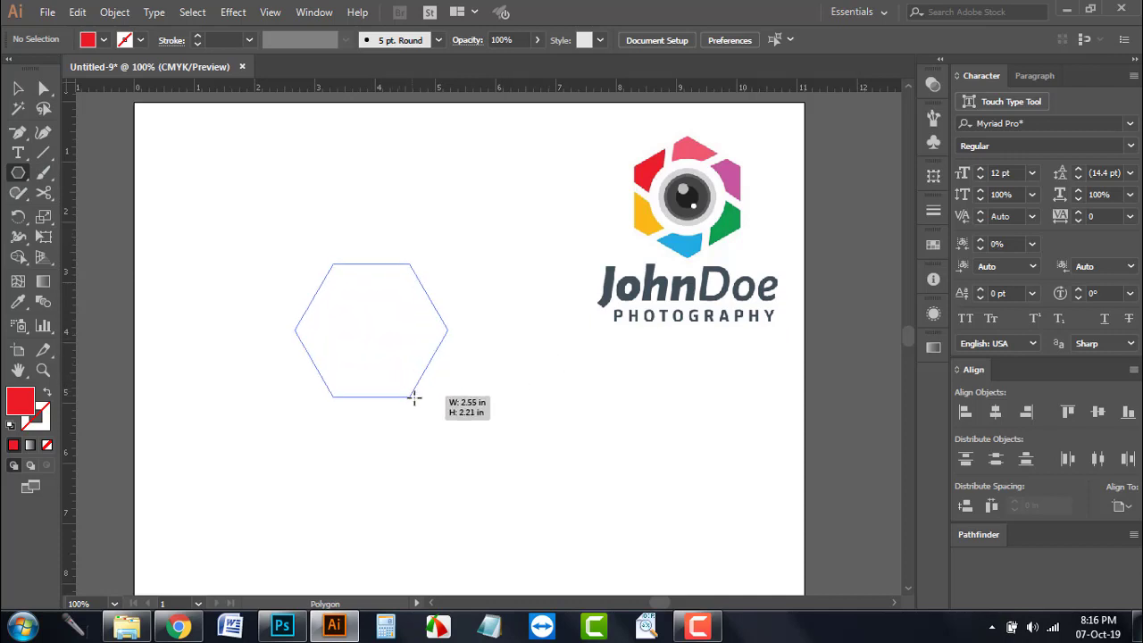
pyautogui.moveTo(405, 385); pyautogui.dragTo(422, 409)
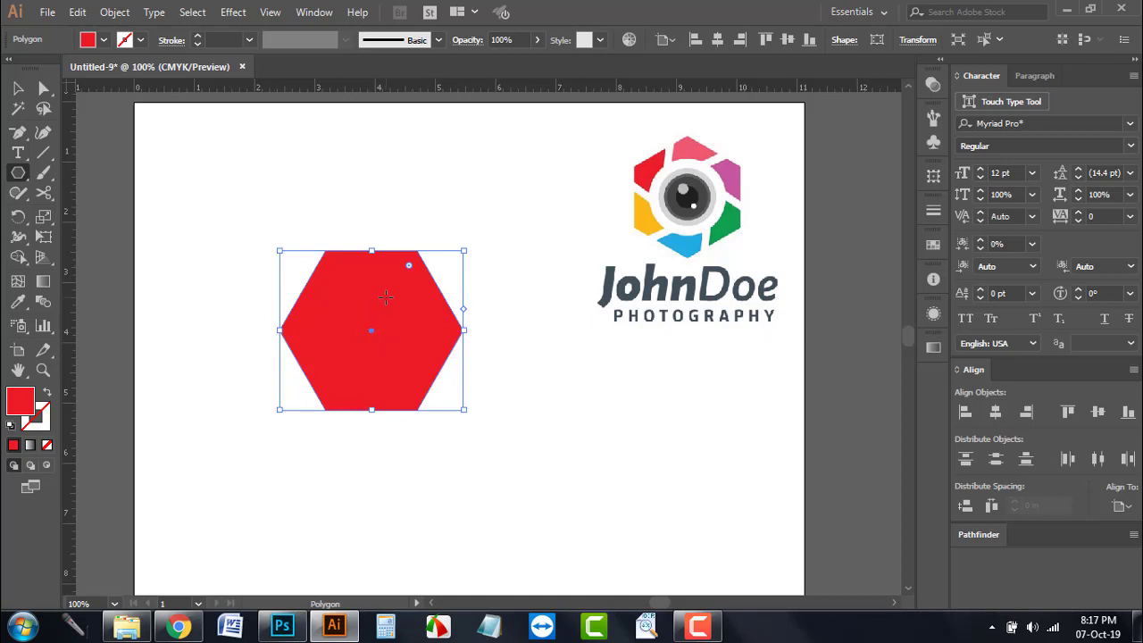
# Step: Rotate the red hexagon 30° via Transform > Rotate so it stands point-up
pyautogui.rightClick(386, 297)
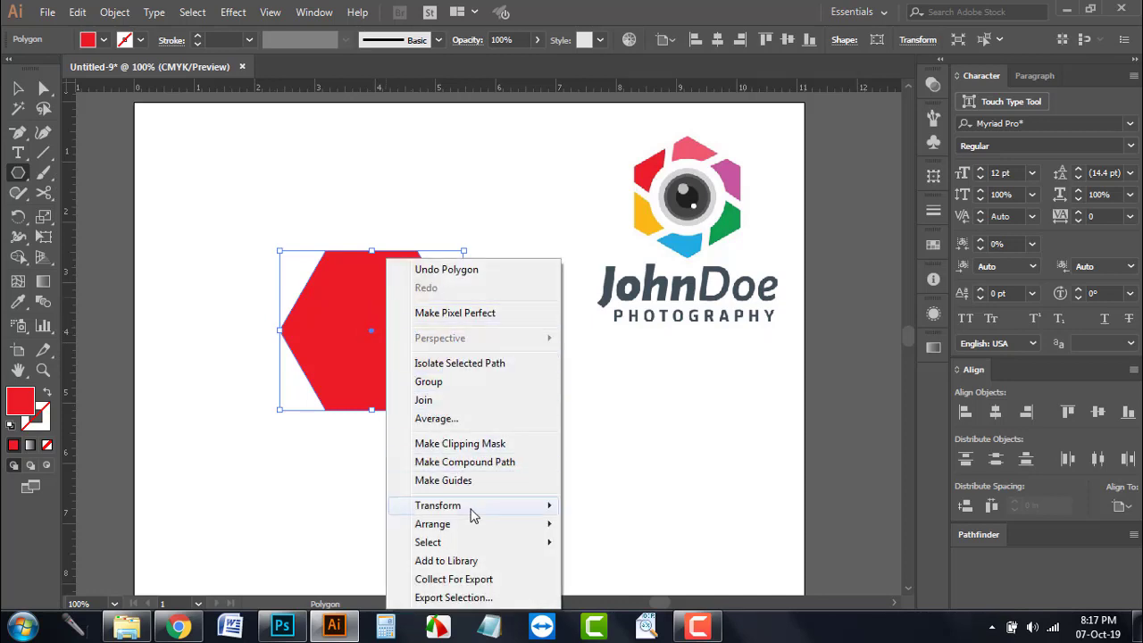
pyautogui.moveTo(438, 506)
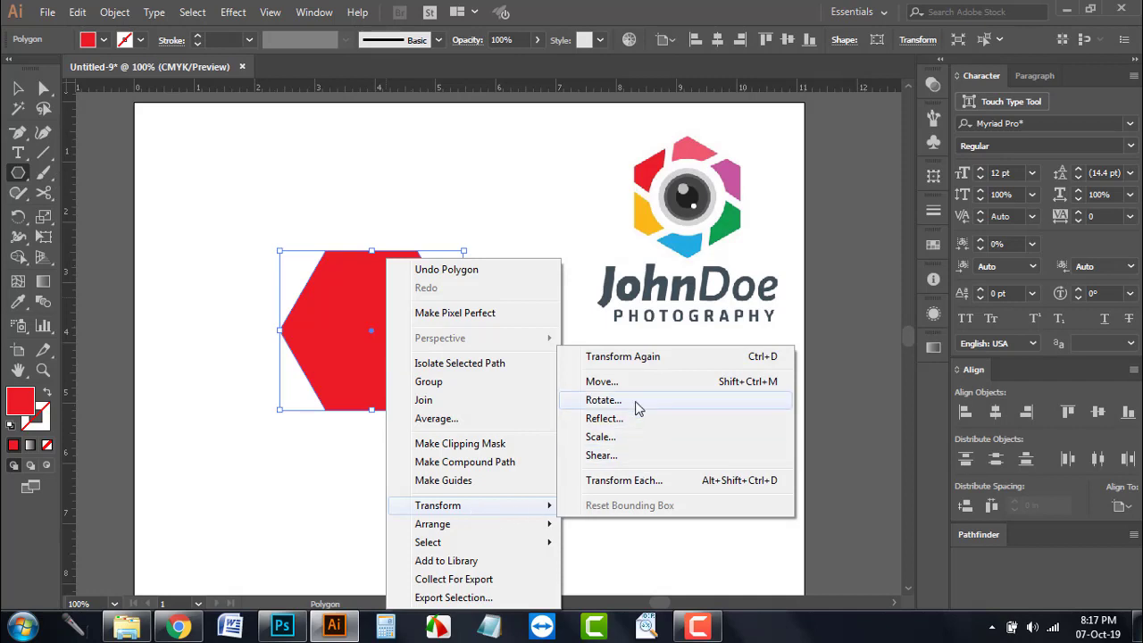
pyautogui.click(604, 400)
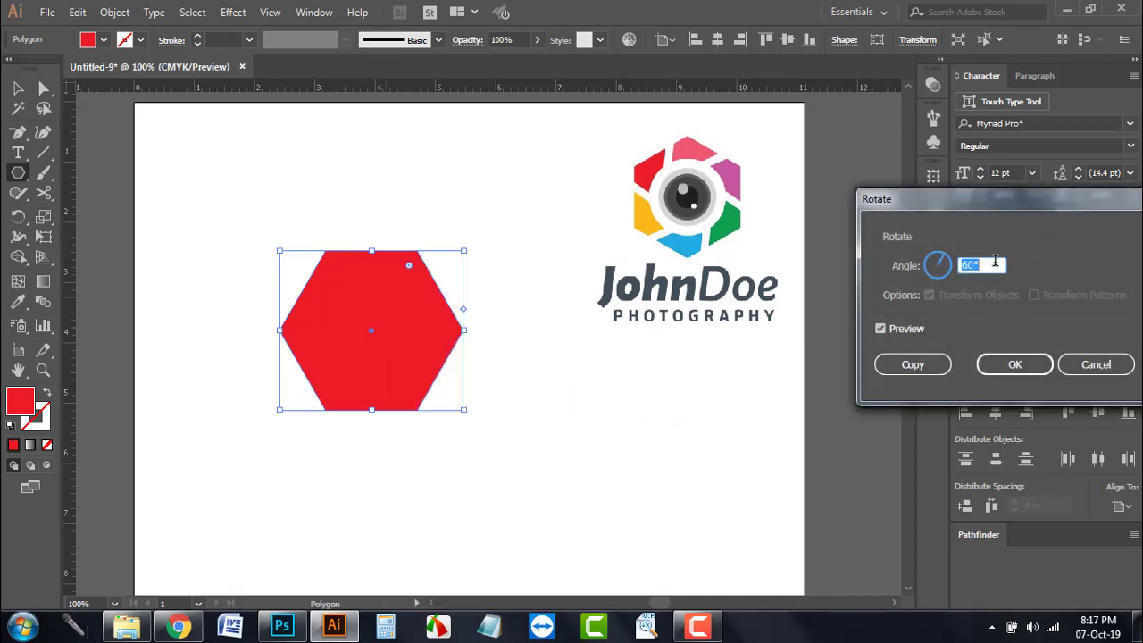
pyautogui.write('30')
pyautogui.click(880, 329)
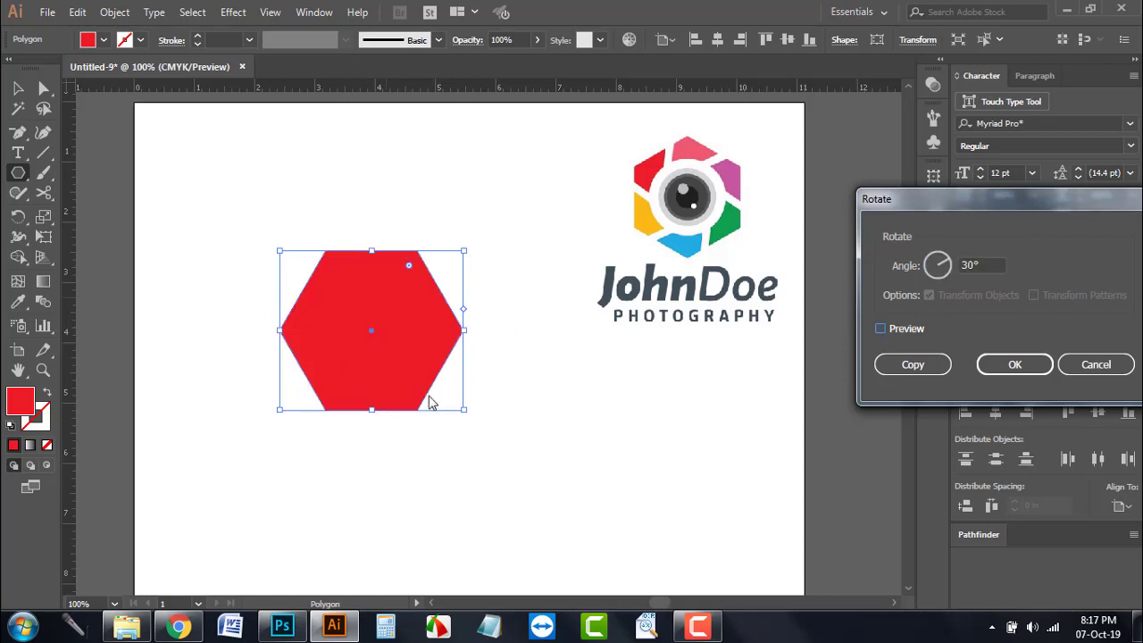
pyautogui.click(880, 330)
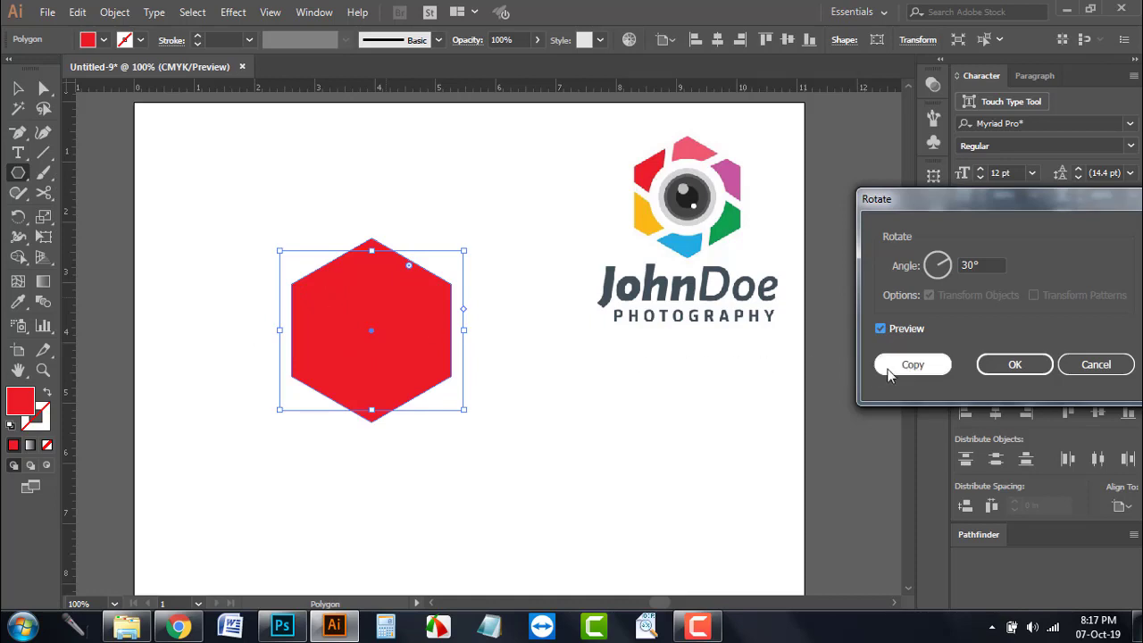
pyautogui.click(1015, 366)
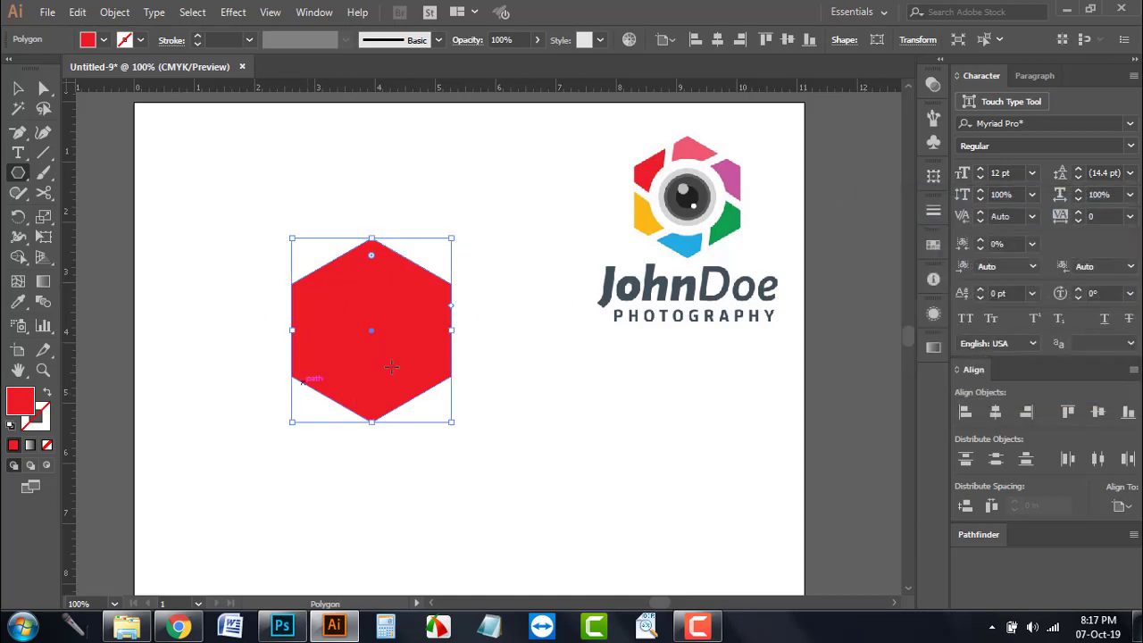
pyautogui.click(17, 87)
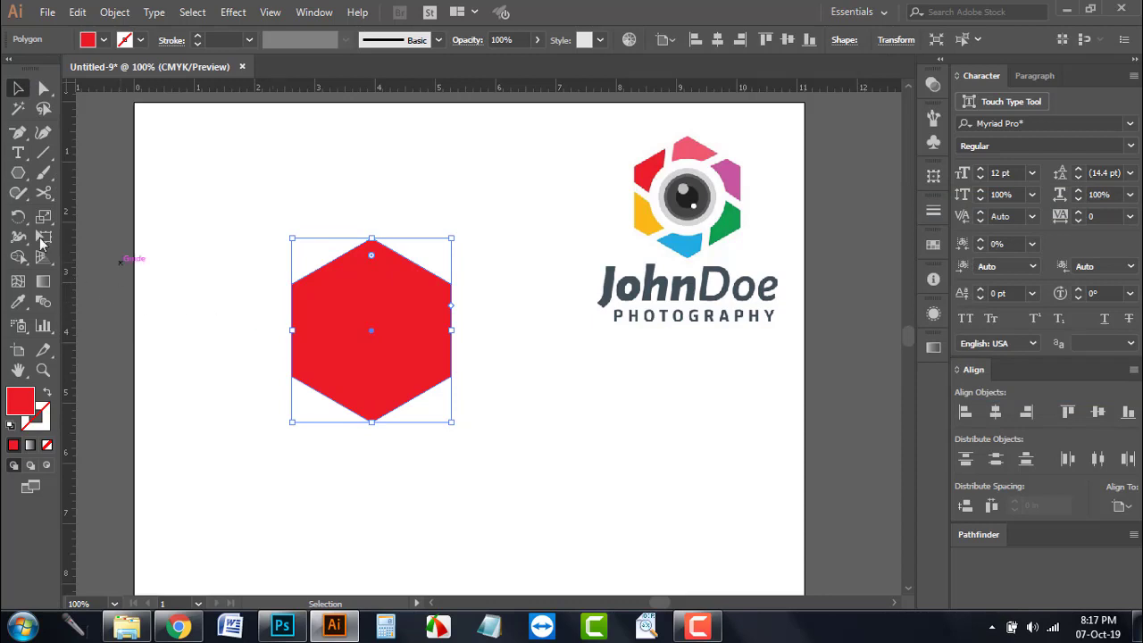
# Step: Draw a dark blue circle about 1.7 inches across, centred inside the red hexagon
pyautogui.click(18, 175)
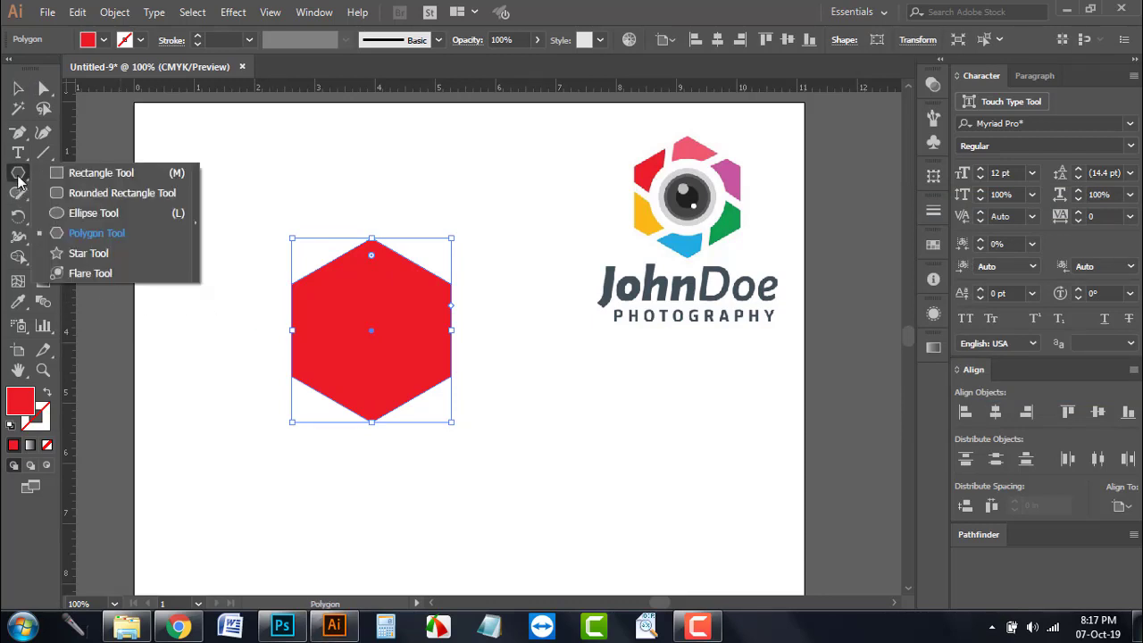
pyautogui.click(117, 214)
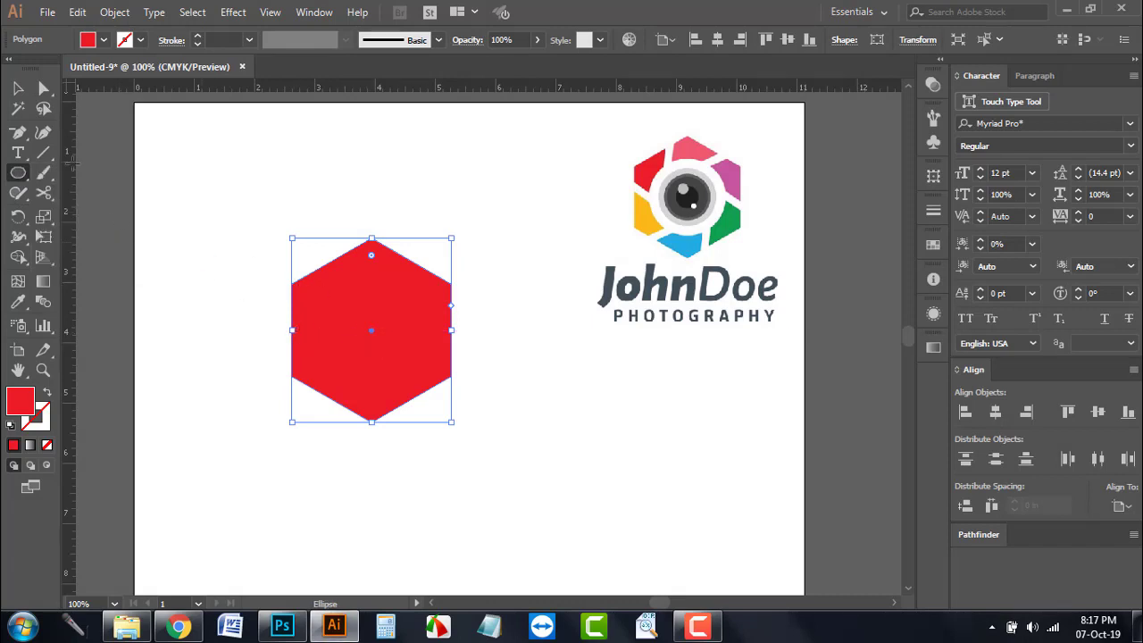
pyautogui.click(16, 89)
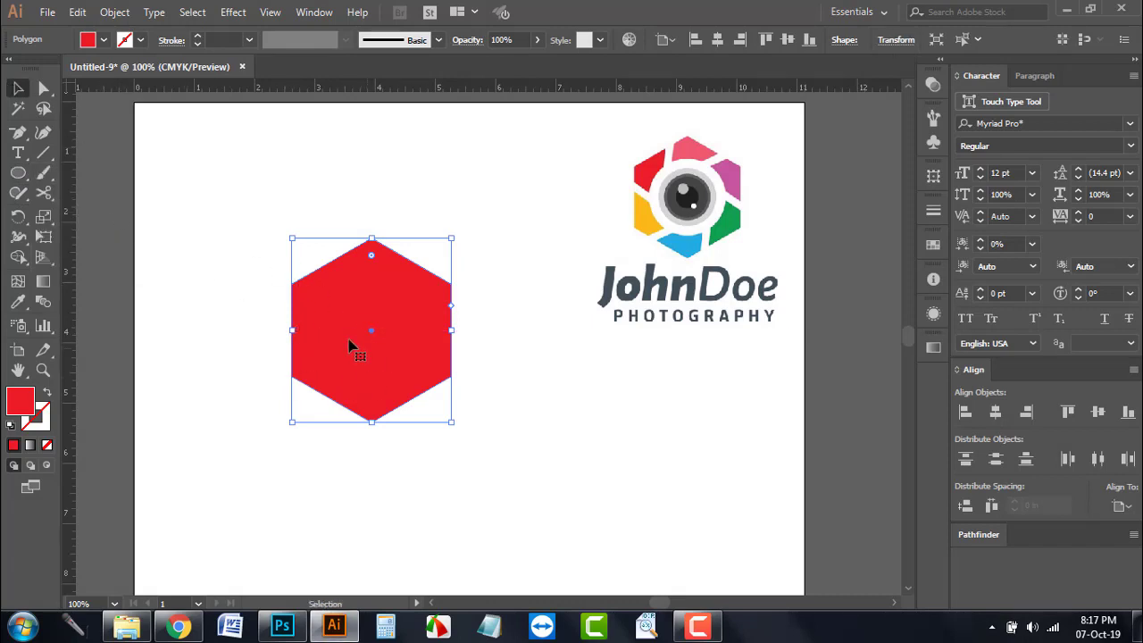
pyautogui.click(209, 240)
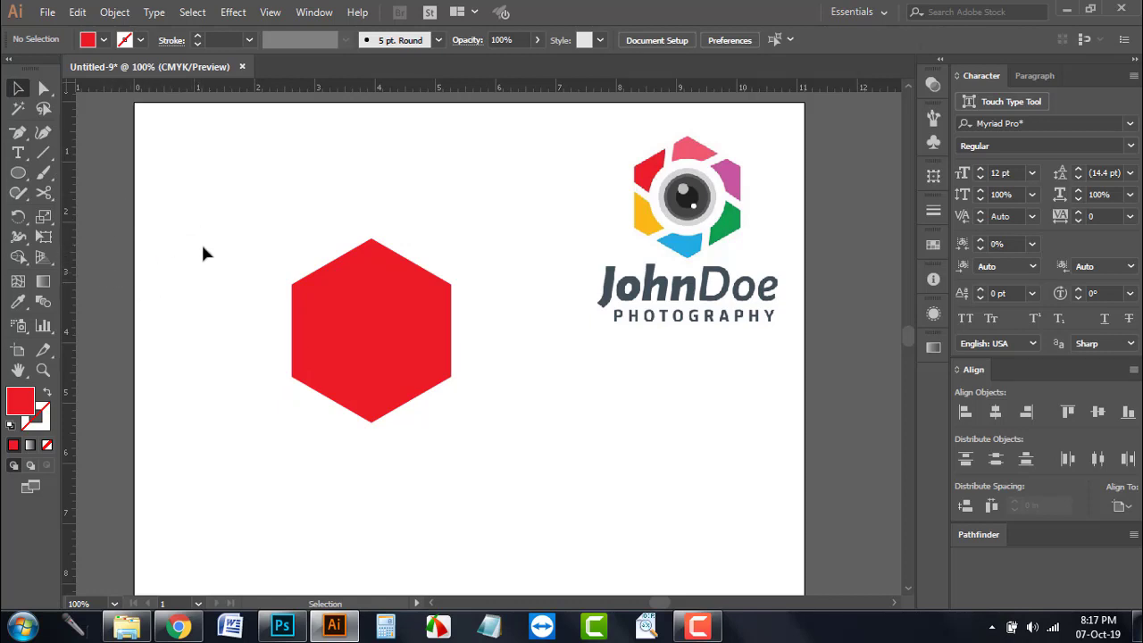
pyautogui.click(19, 174)
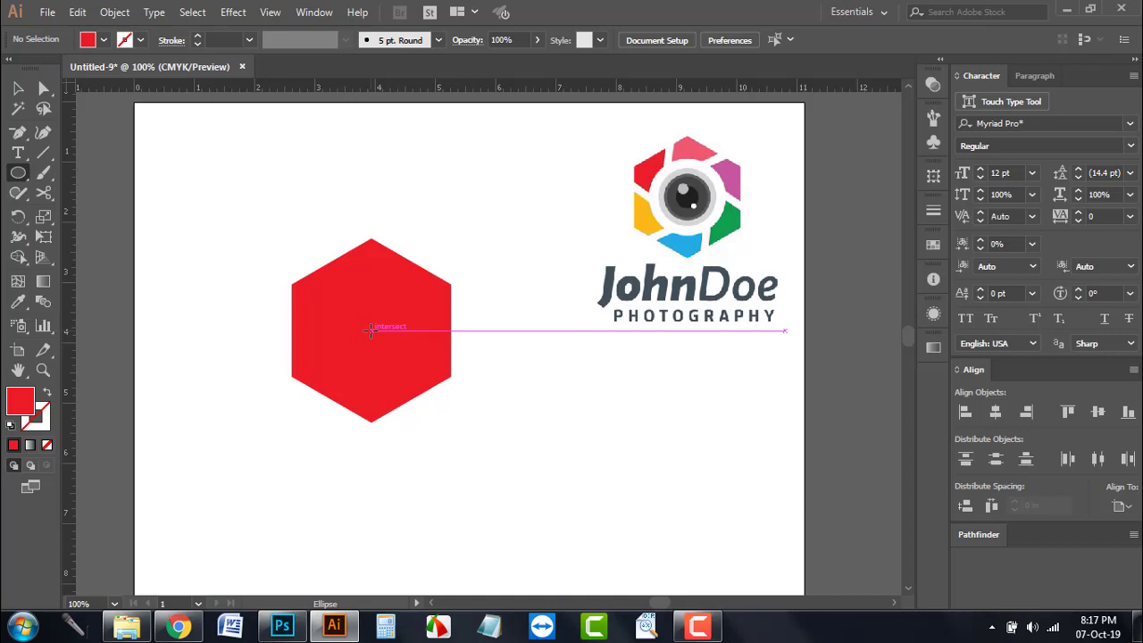
pyautogui.moveTo(371, 331); pyautogui.dragTo(420, 385)
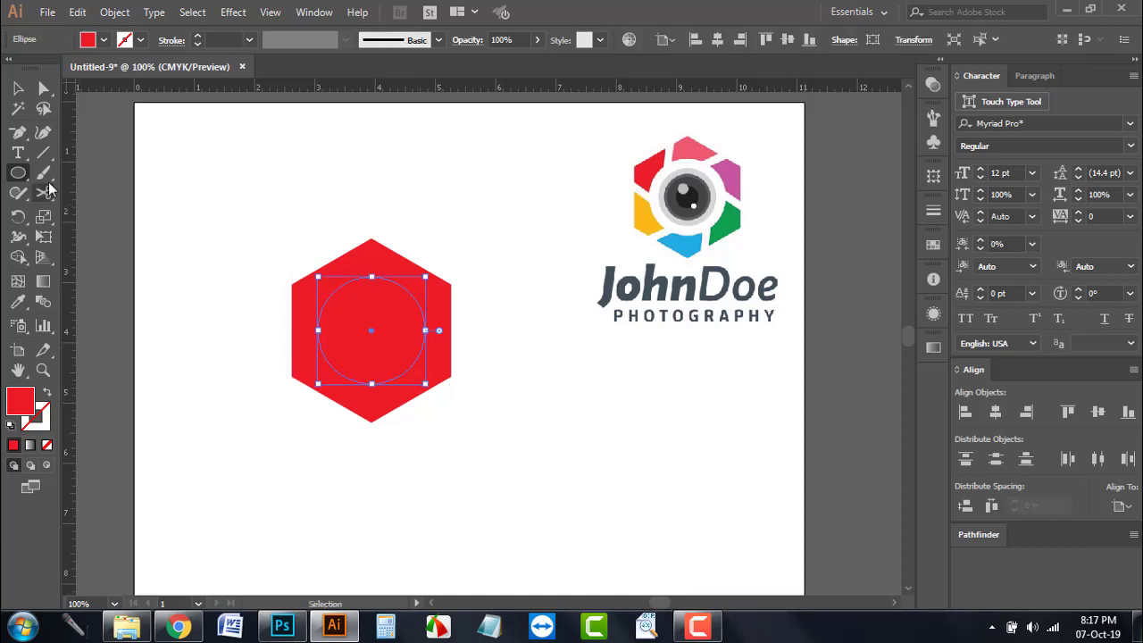
pyautogui.click(102, 41)
pyautogui.click(59, 145)
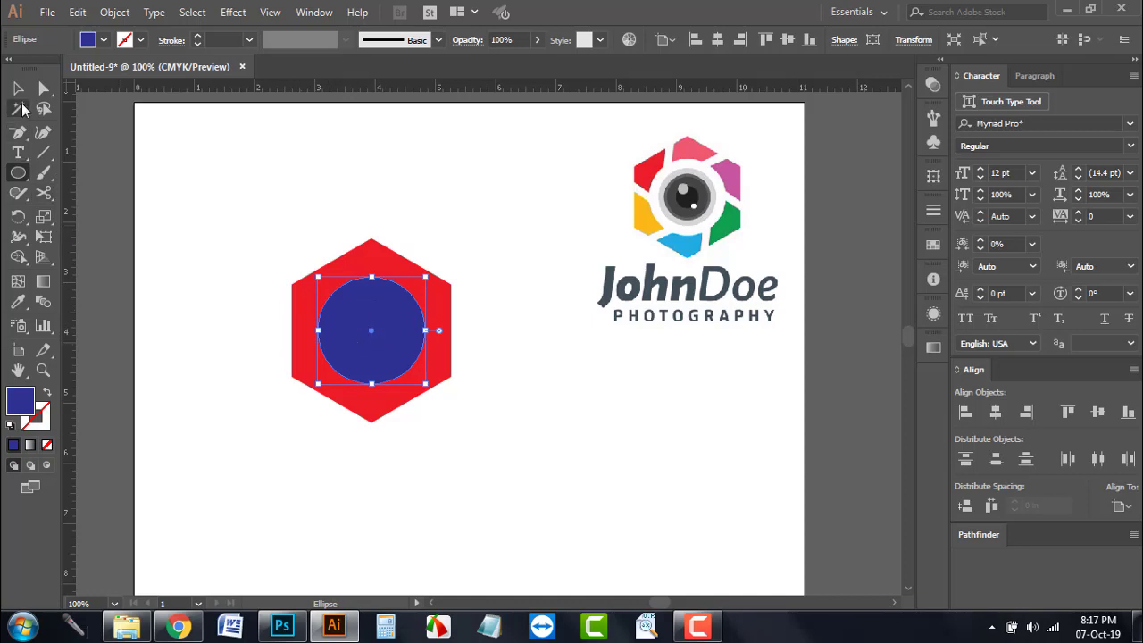
pyautogui.click(18, 88)
pyautogui.click(267, 218)
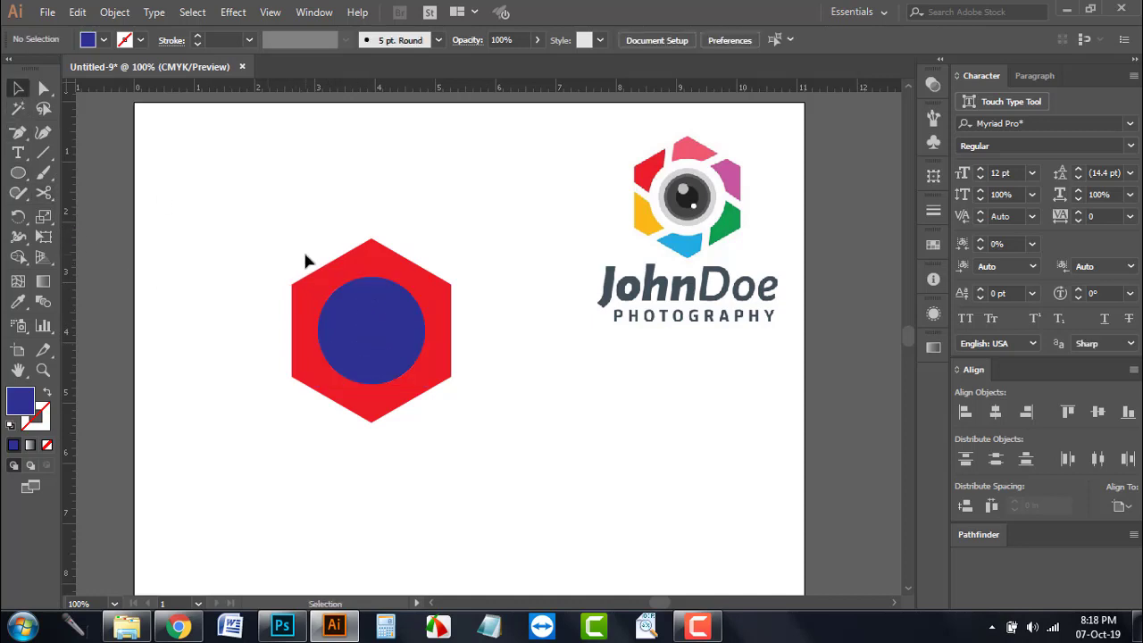
# Step: Cut the circle from the hexagon with Pathfinder Minus Front and move the ring off the artboard
pyautogui.moveTo(279, 214); pyautogui.dragTo(495, 457)
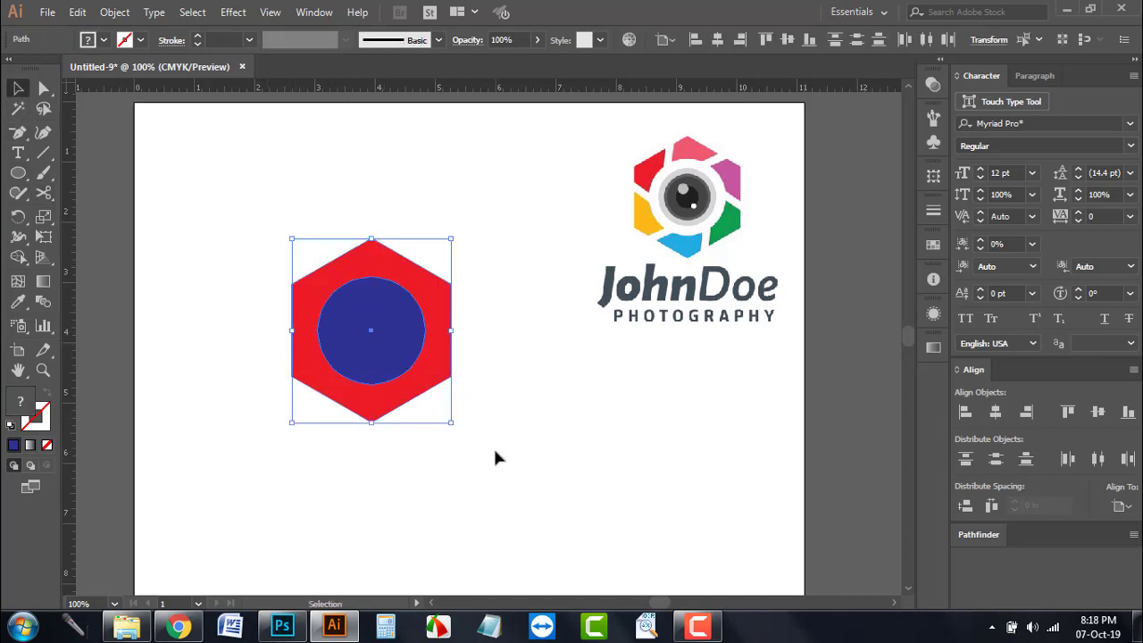
pyautogui.click(978, 534)
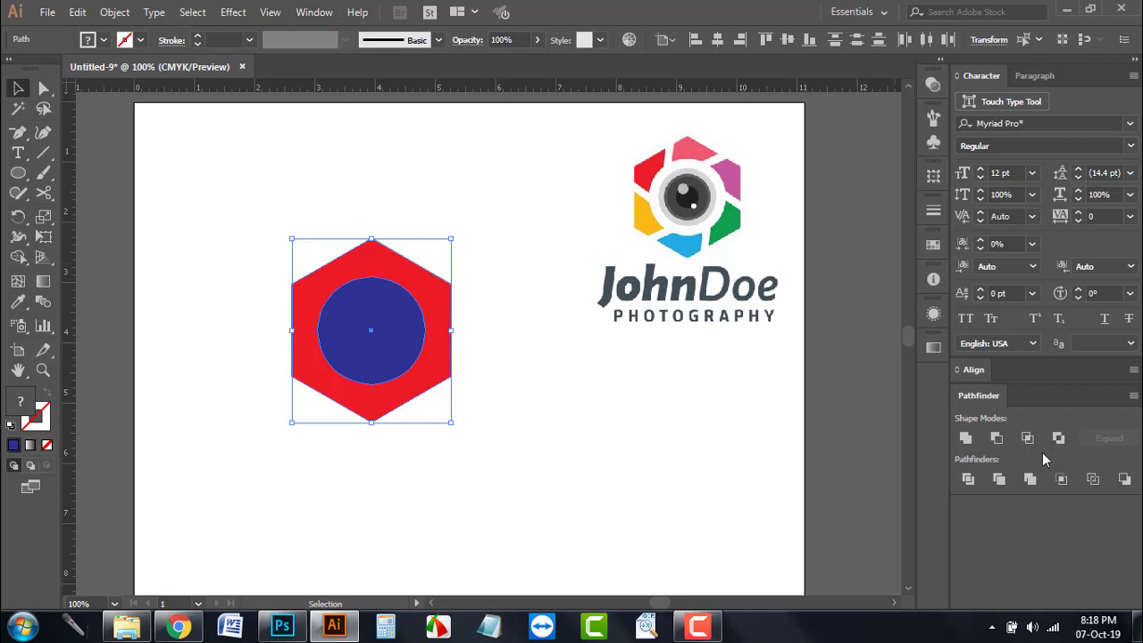
pyautogui.click(995, 439)
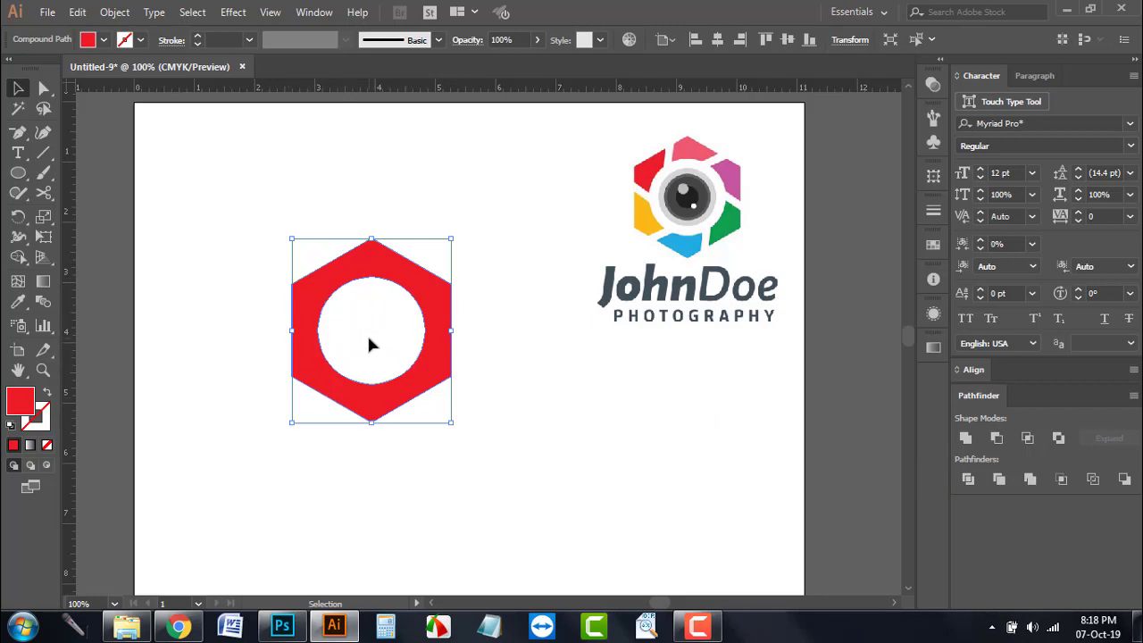
pyautogui.hscroll(-5, 434, 388)
pyautogui.moveTo(582, 387); pyautogui.dragTo(219, 375)
pyautogui.click(219, 340)
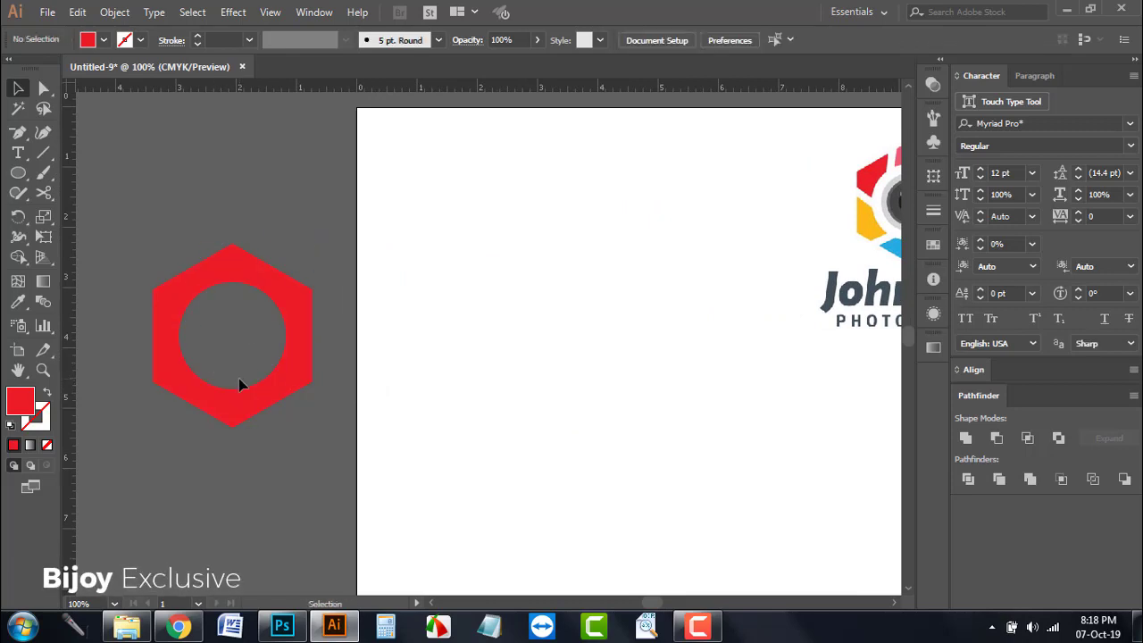
# Step: Undo the ring's move and drag a vertical guide through the ring's centre
pyautogui.press('a')
pyautogui.hotkey('ctrl', 'z')
pyautogui.press('v')
pyautogui.hscroll(-2, 488, 418)
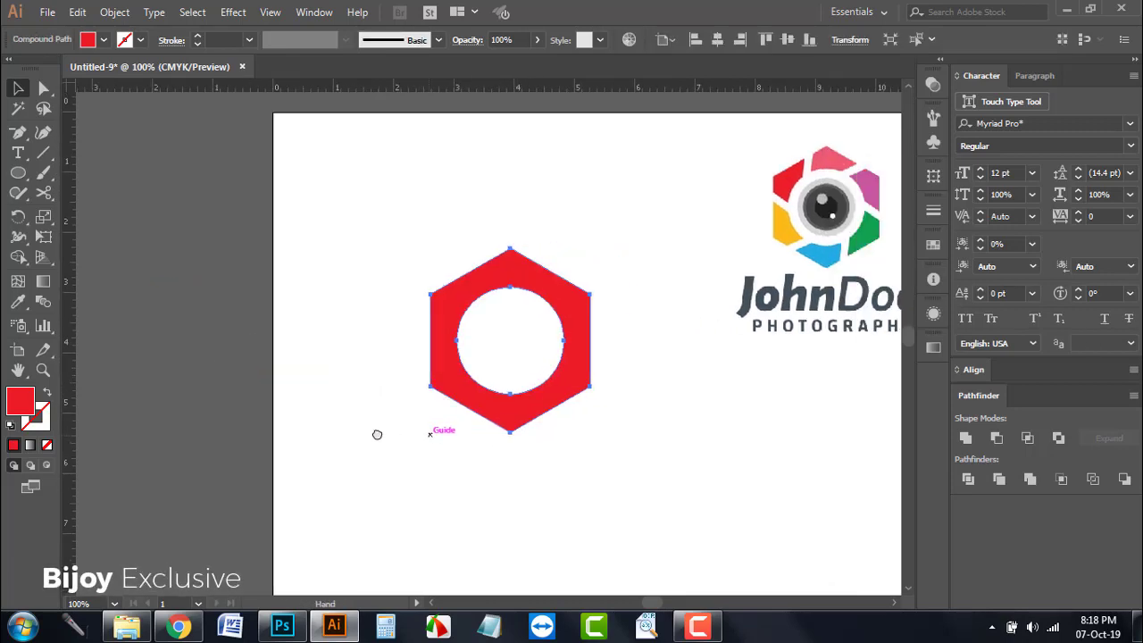
pyautogui.hscroll(-3, 375, 434)
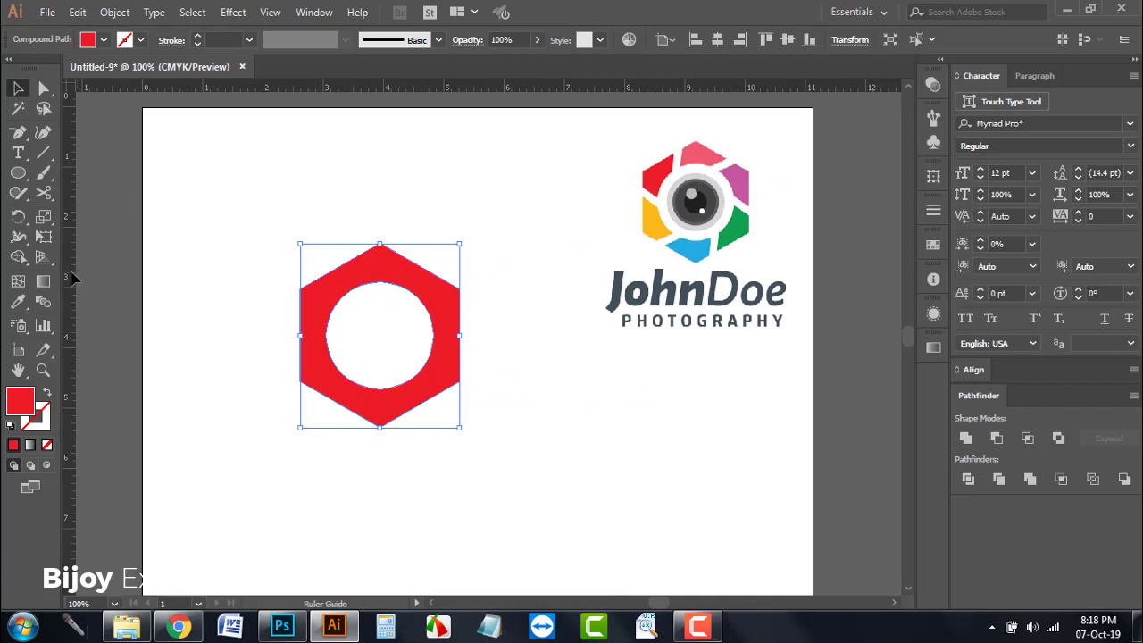
pyautogui.moveTo(70, 272)
pyautogui.mouseDown()
pyautogui.moveTo(333, 308)
pyautogui.moveTo(380, 282)
pyautogui.moveTo(379, 257)
pyautogui.mouseUp()
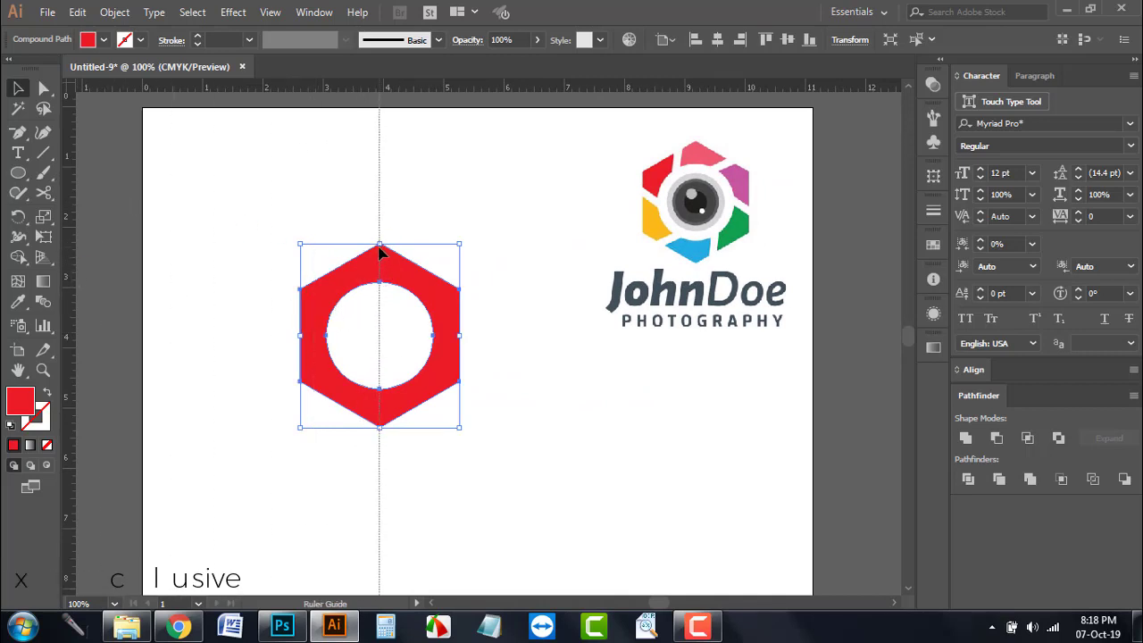
pyautogui.hotkey('ctrl', ';')
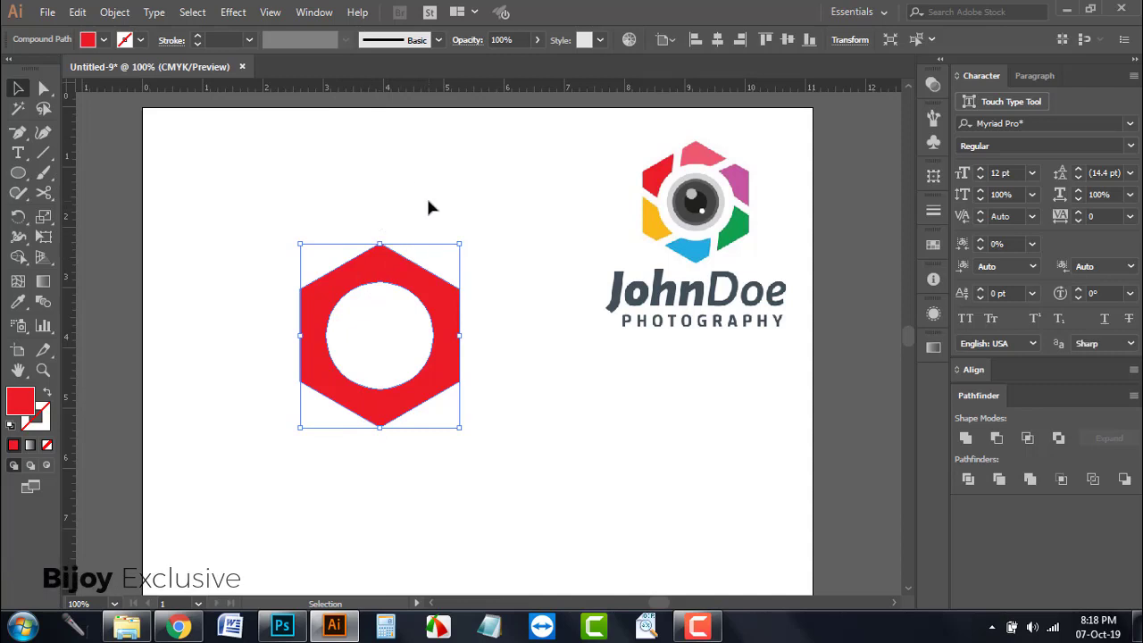
pyautogui.click(426, 195)
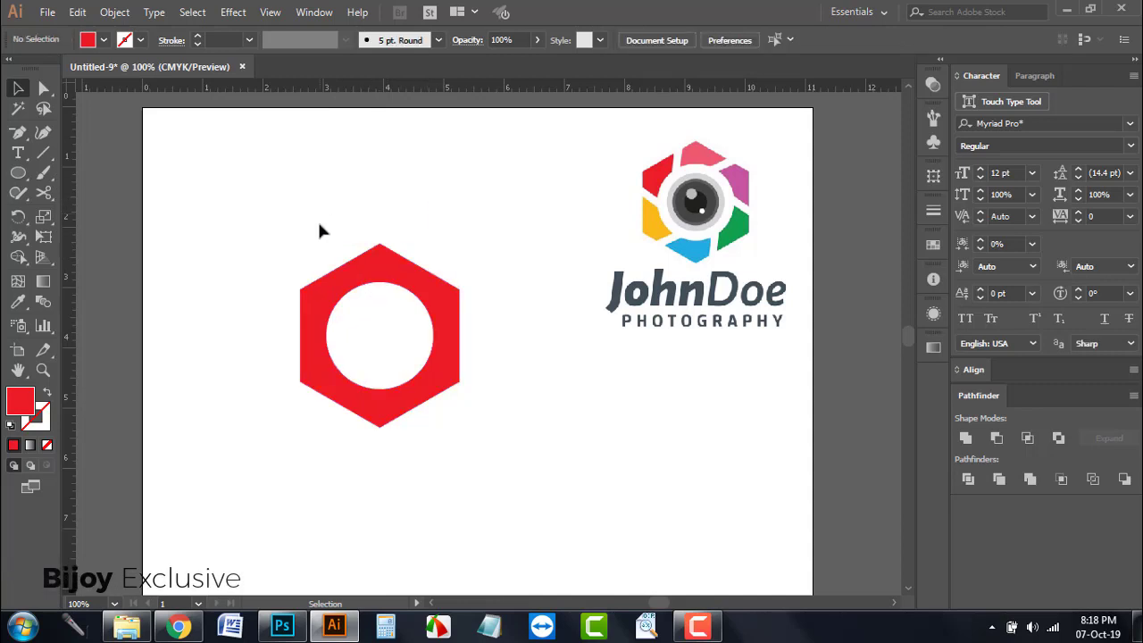
# Step: Show and unlock the guides, then delete the two old horizontal guides
pyautogui.rightClick(426, 198)
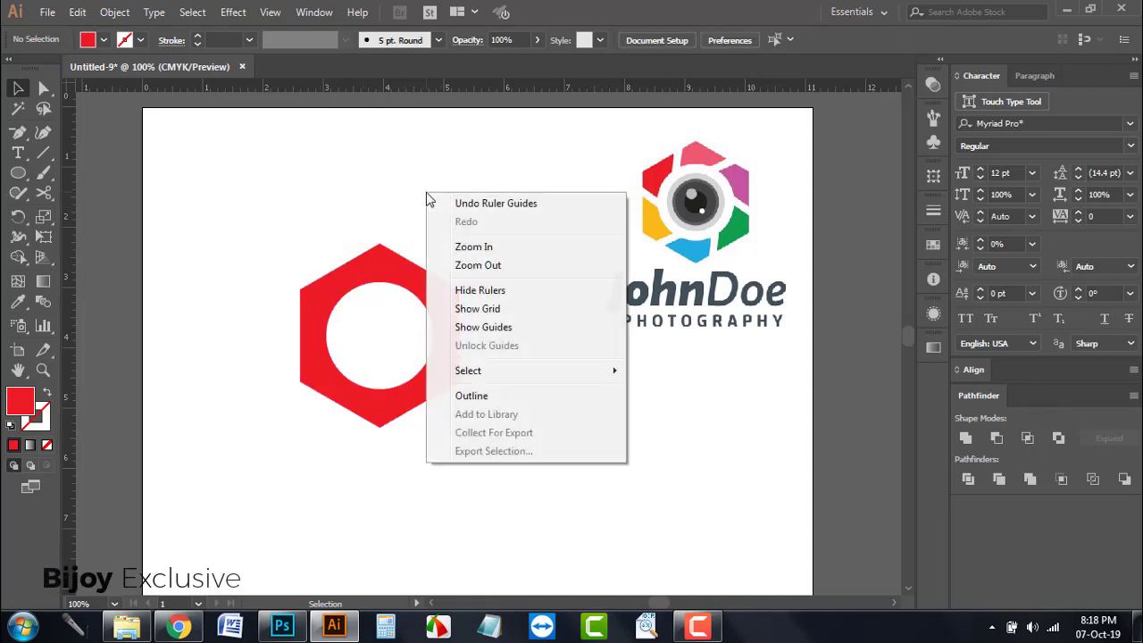
pyautogui.click(483, 328)
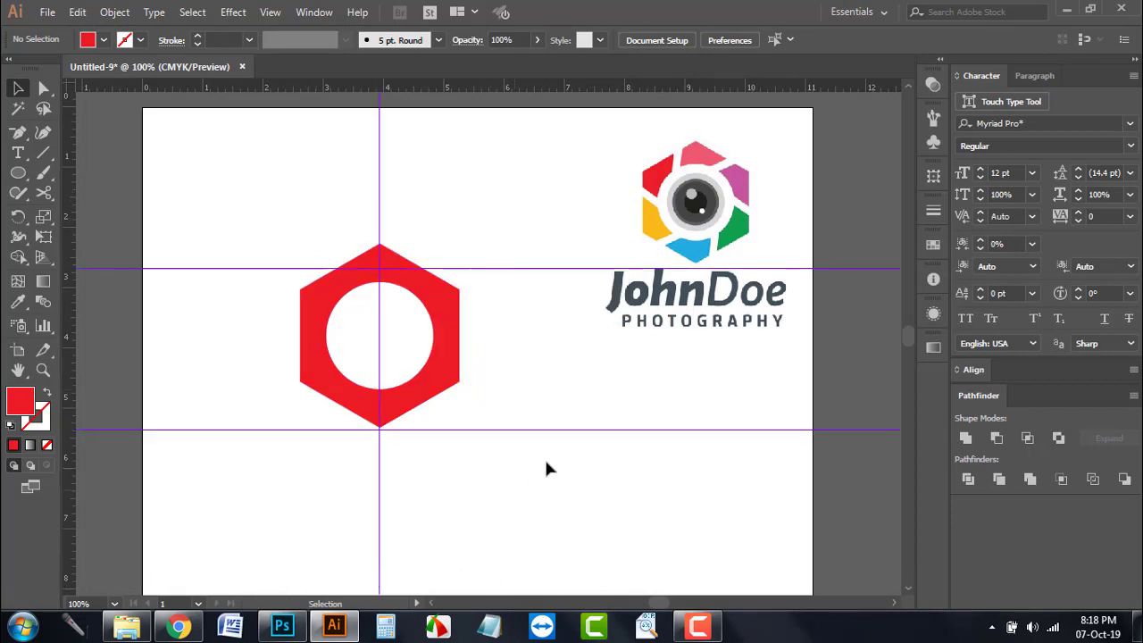
pyautogui.rightClick(521, 206)
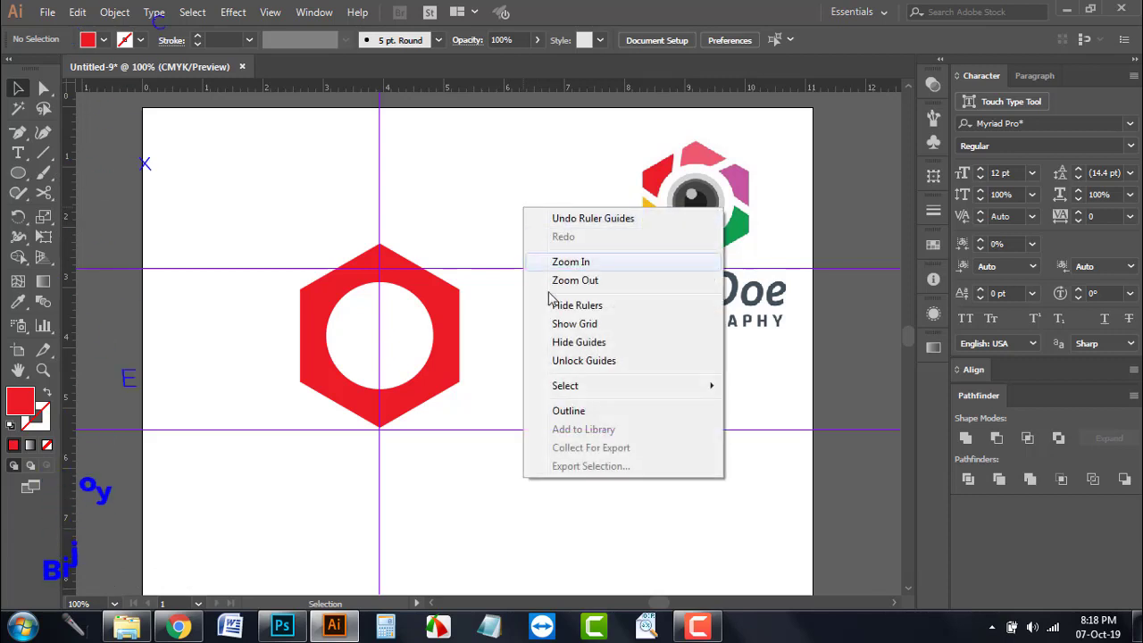
pyautogui.click(528, 361)
pyautogui.moveTo(520, 462); pyautogui.dragTo(551, 190)
pyautogui.press('Delete')
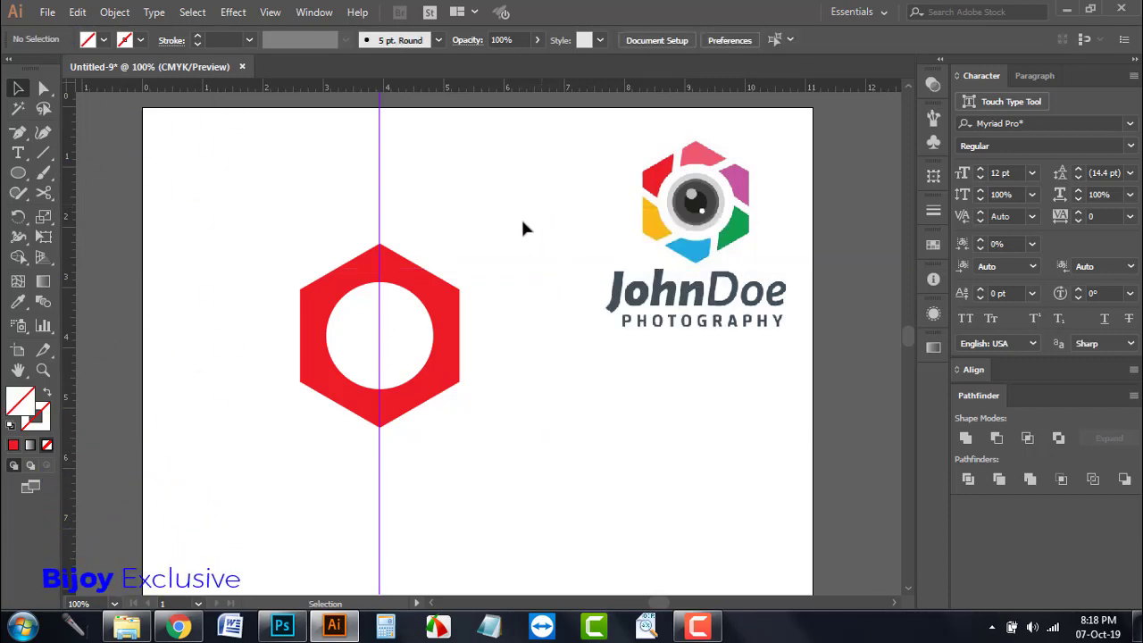
# Step: Add a horizontal guide through the hexagon's centre and lock the guides
pyautogui.click(457, 357)
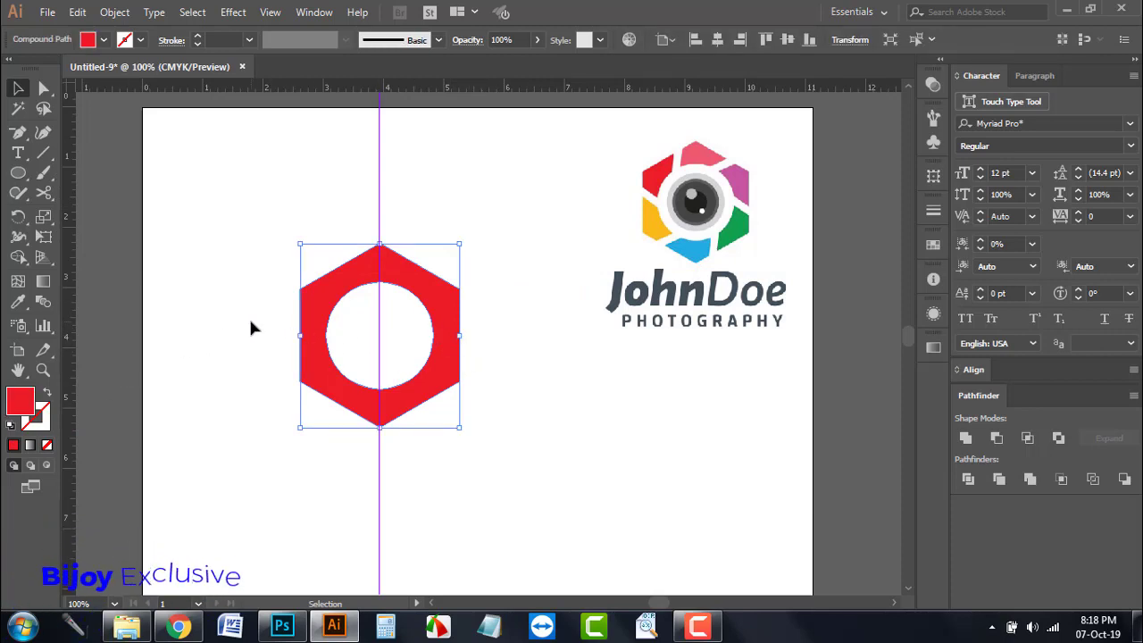
pyautogui.moveTo(427, 87); pyautogui.dragTo(457, 337)
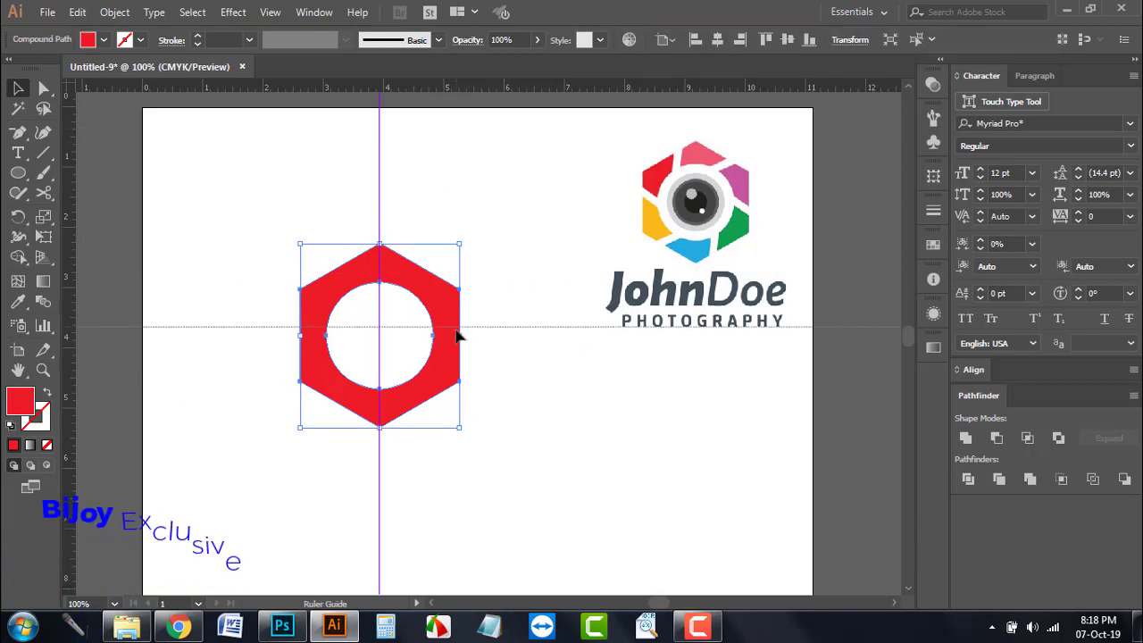
pyautogui.click(502, 373)
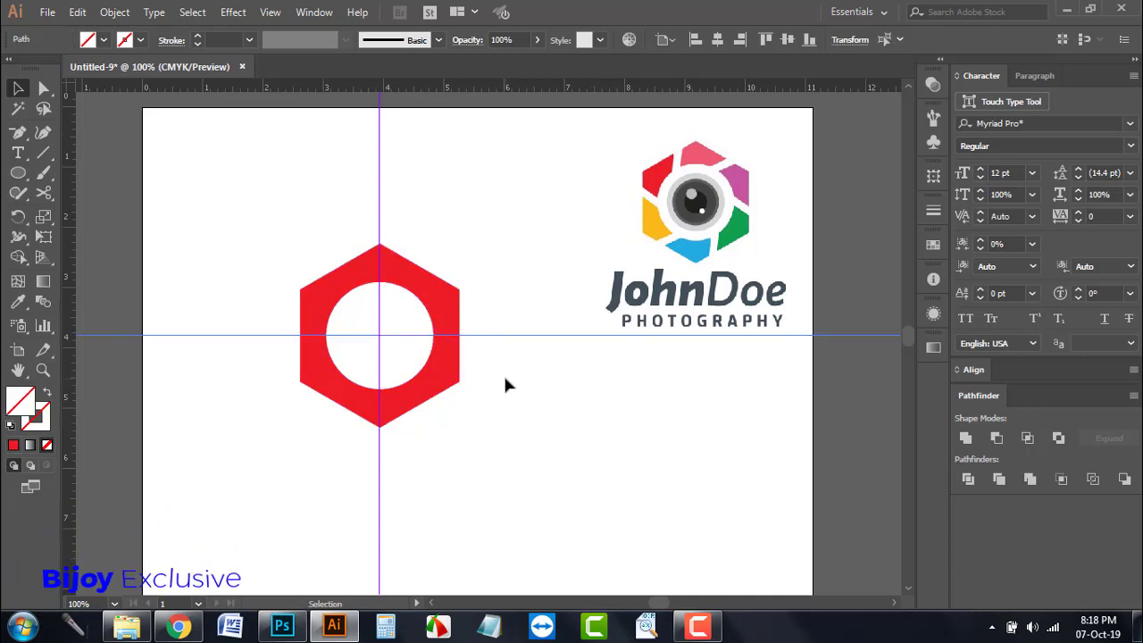
pyautogui.rightClick(479, 163)
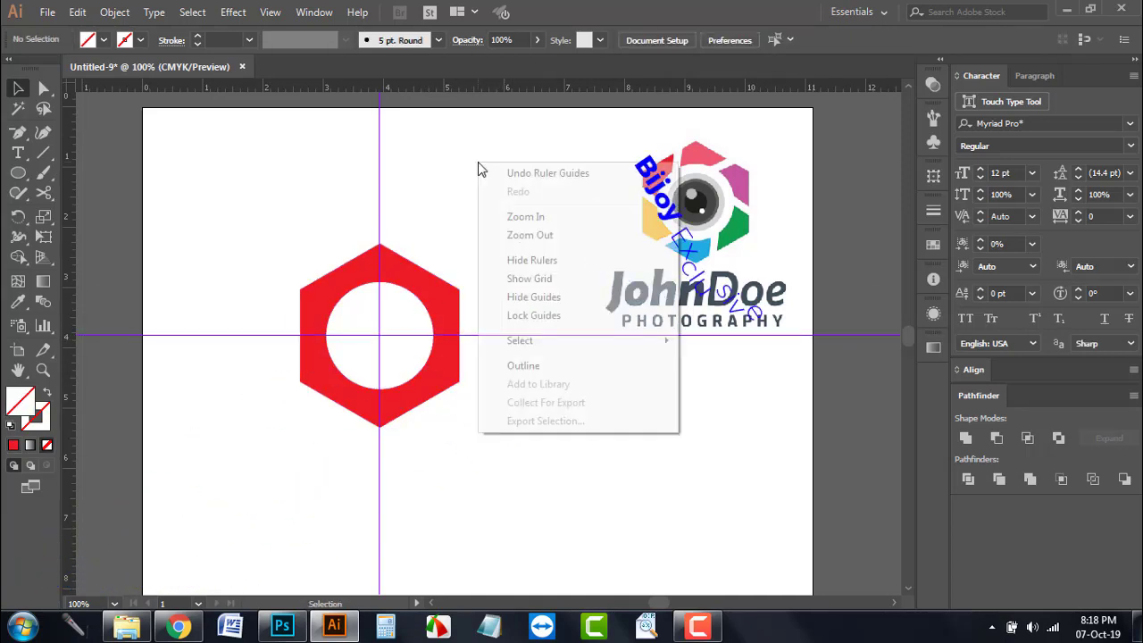
pyautogui.click(533, 315)
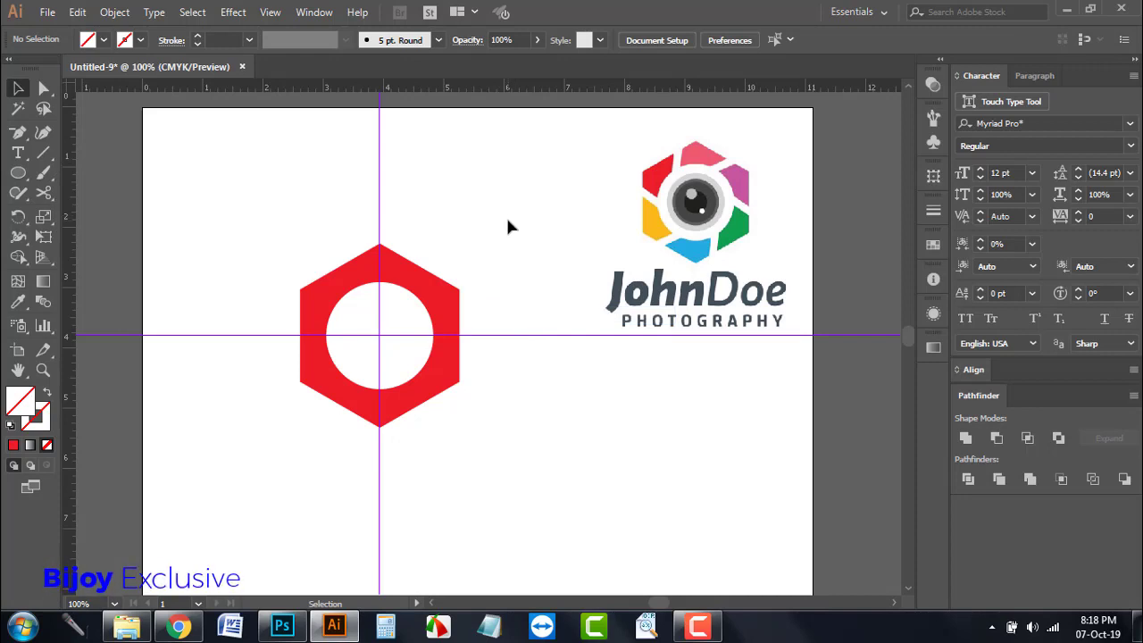
# Step: Draw a short line from the hexagon's top edge into the ring with a 9 pt blue stroke
pyautogui.click(43, 157)
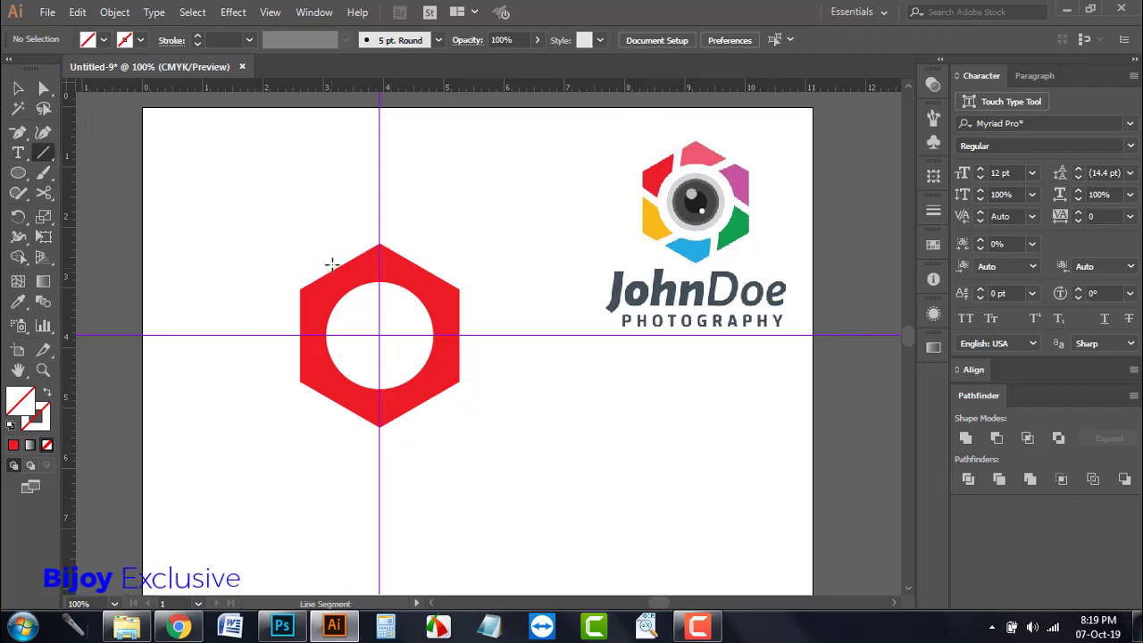
pyautogui.moveTo(347, 244); pyautogui.dragTo(349, 309)
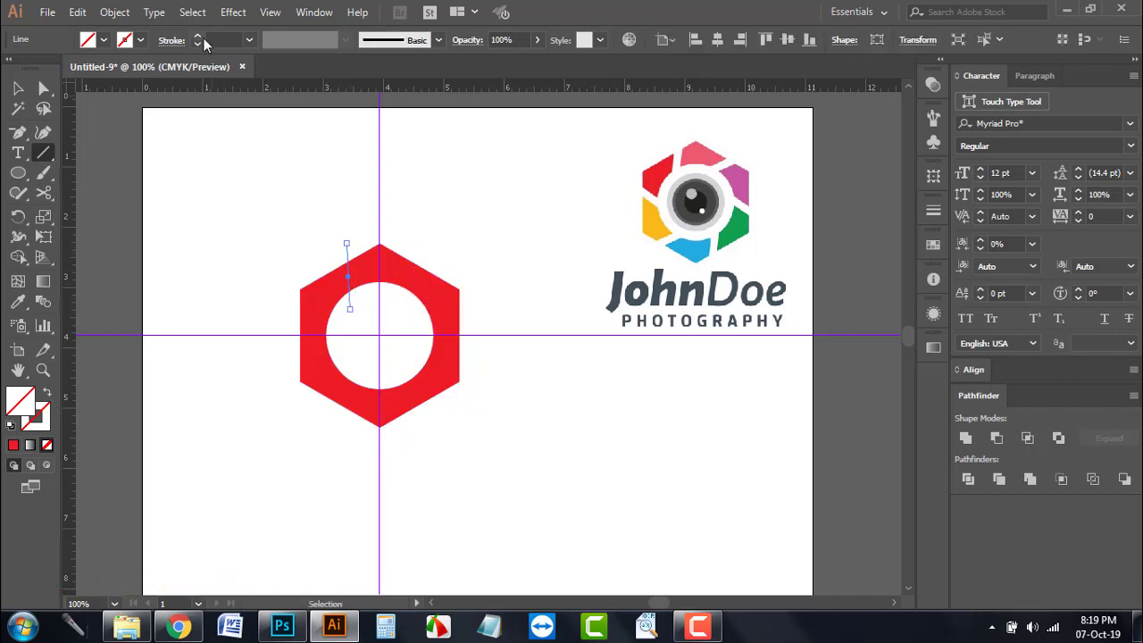
pyautogui.click(197, 37)
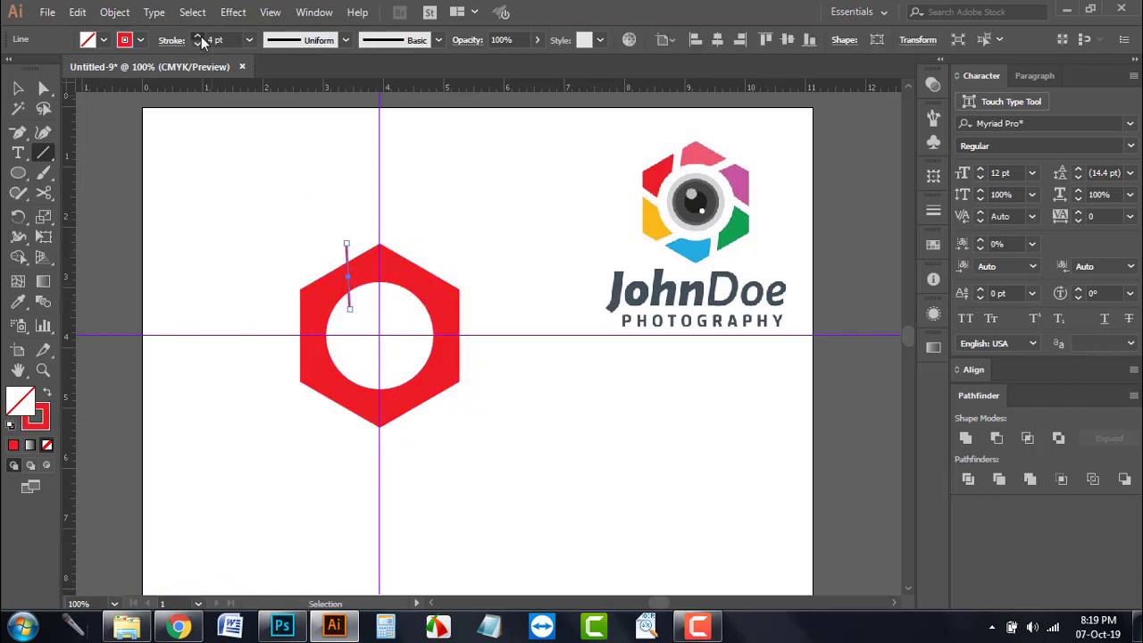
pyautogui.click(132, 43)
pyautogui.click(93, 69)
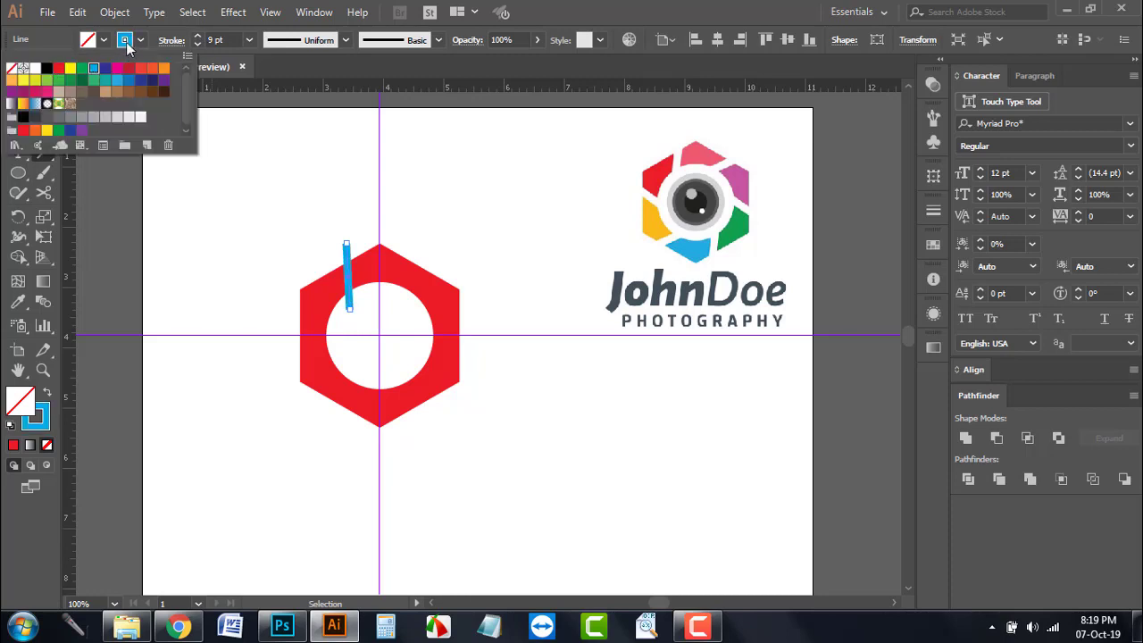
pyautogui.click(125, 41)
# Step: Tilt the blue line slightly so it slants across the ring's upper-left band
pyautogui.click(20, 88)
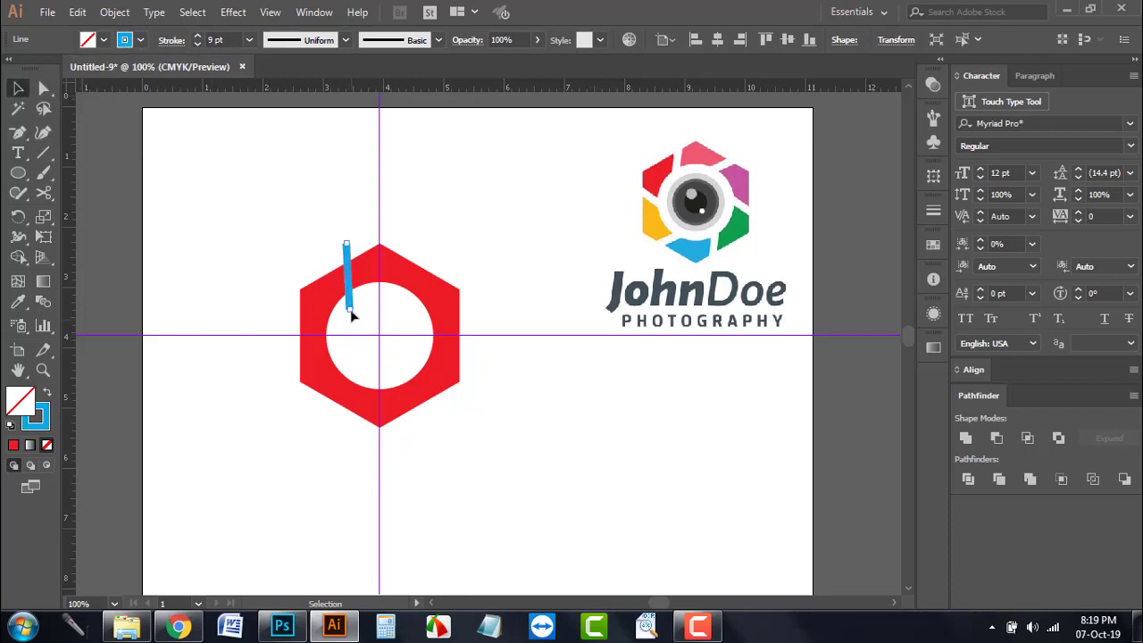
pyautogui.moveTo(351, 316); pyautogui.dragTo(341, 322)
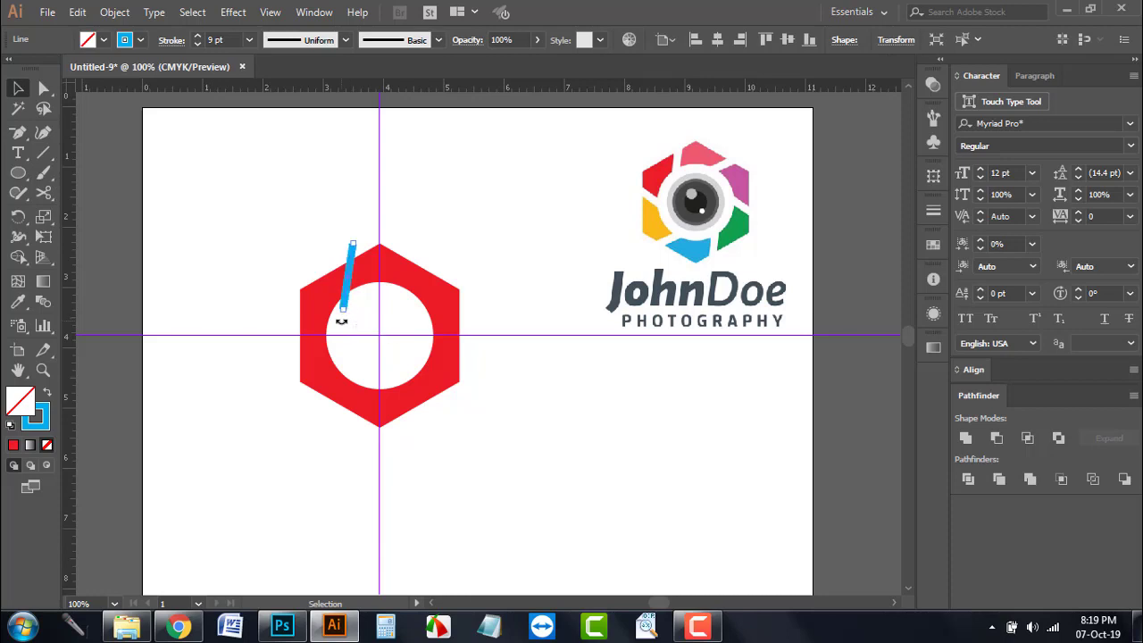
pyautogui.keyDown('alt'); pyautogui.scroll(1, 344, 308); pyautogui.keyUp('alt')
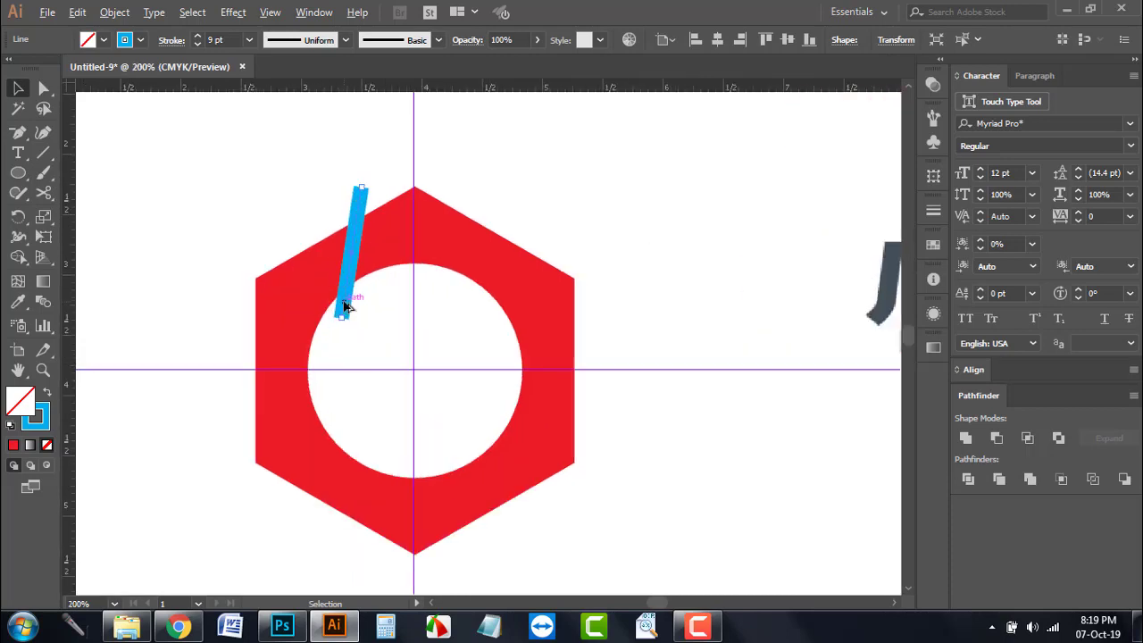
pyautogui.scroll(2, 338, 317)
pyautogui.keyDown('alt'); pyautogui.scroll(1, 339, 331); pyautogui.keyUp('alt')
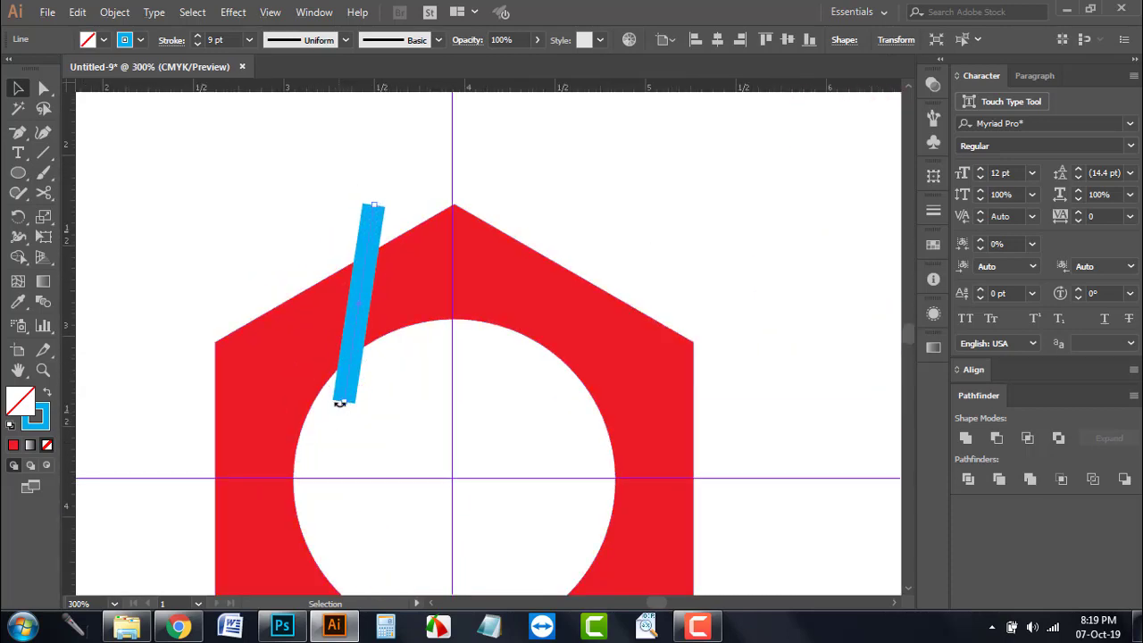
pyautogui.moveTo(340, 407); pyautogui.dragTo(339, 377)
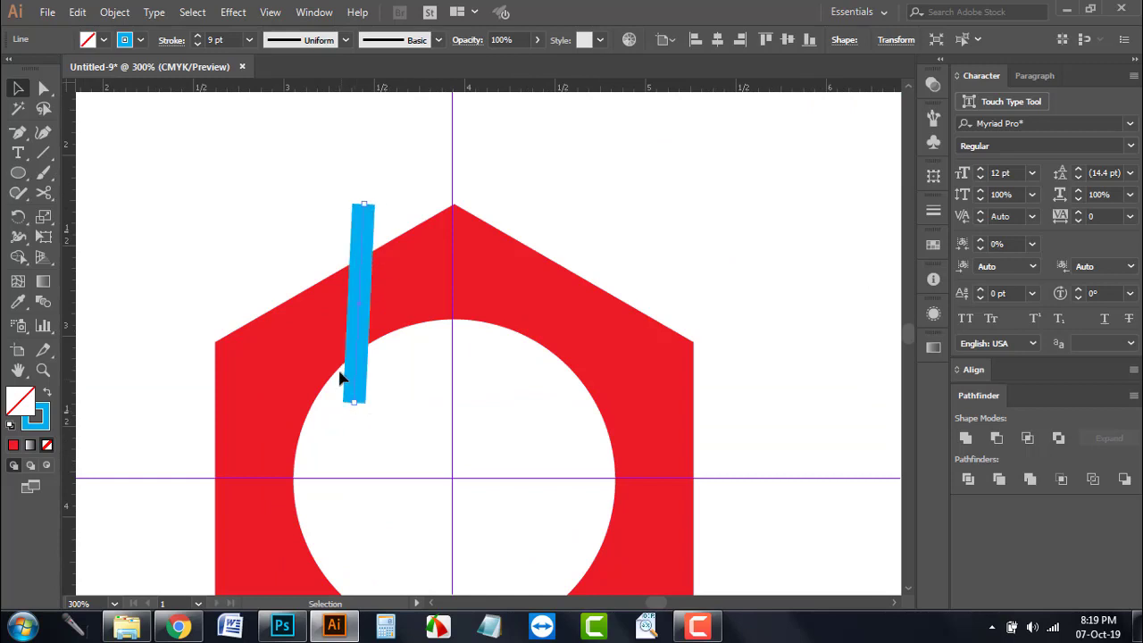
pyautogui.keyDown('alt'); pyautogui.scroll(-2, 338, 366); pyautogui.keyUp('alt')
pyautogui.keyDown('alt'); pyautogui.scroll(1, 344, 381); pyautogui.keyUp('alt')
pyautogui.scroll(-1, 345, 390)
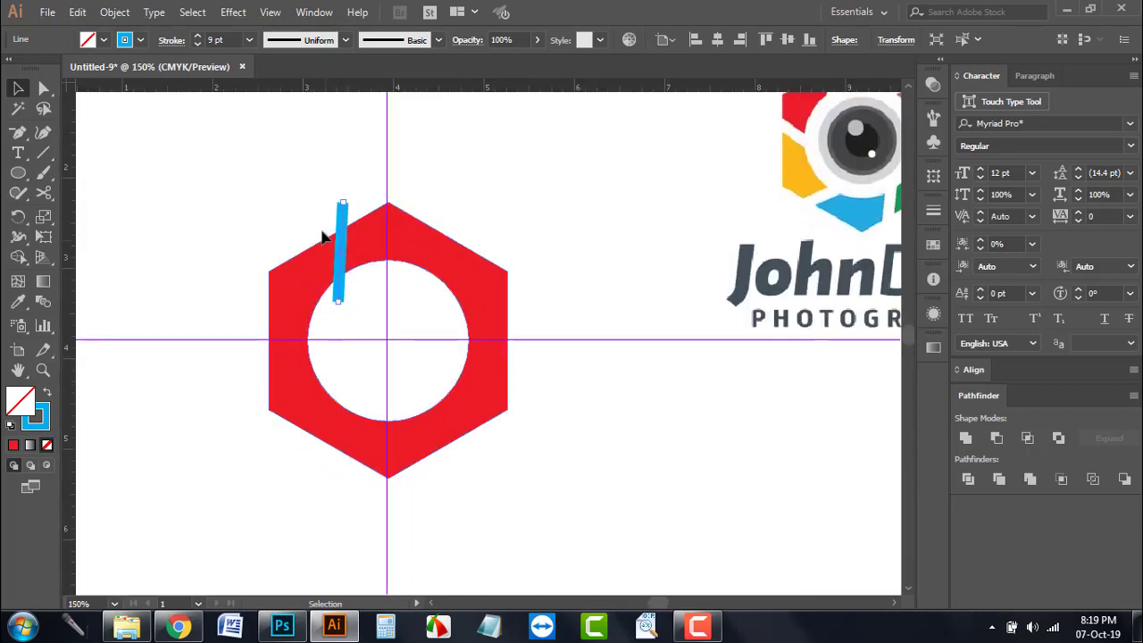
pyautogui.moveTo(290, 172); pyautogui.dragTo(345, 206)
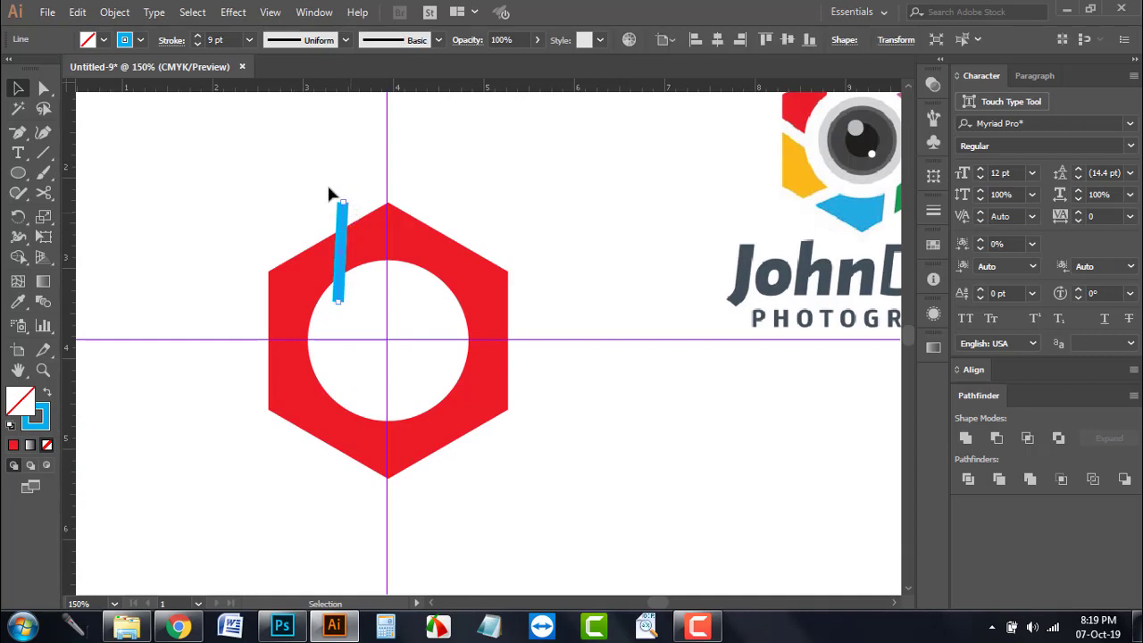
# Step: Try a Rotate dialog around the guide intersection, adjust the angle, then cancel it
pyautogui.click(18, 217)
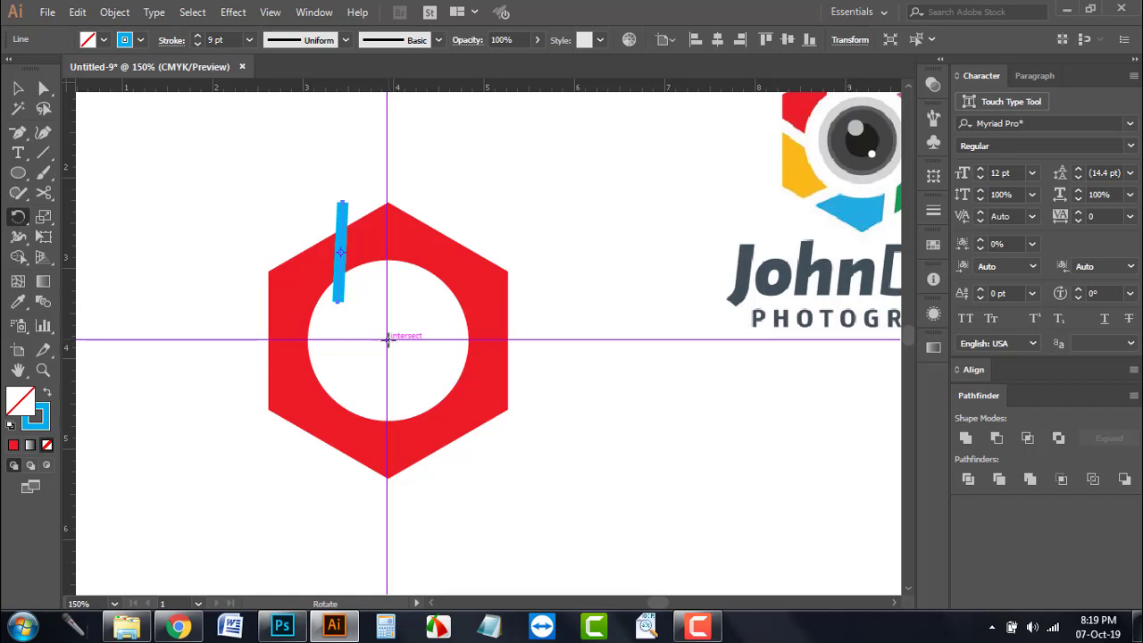
pyautogui.keyDown('alt'); pyautogui.click(387, 339); pyautogui.keyUp('alt')
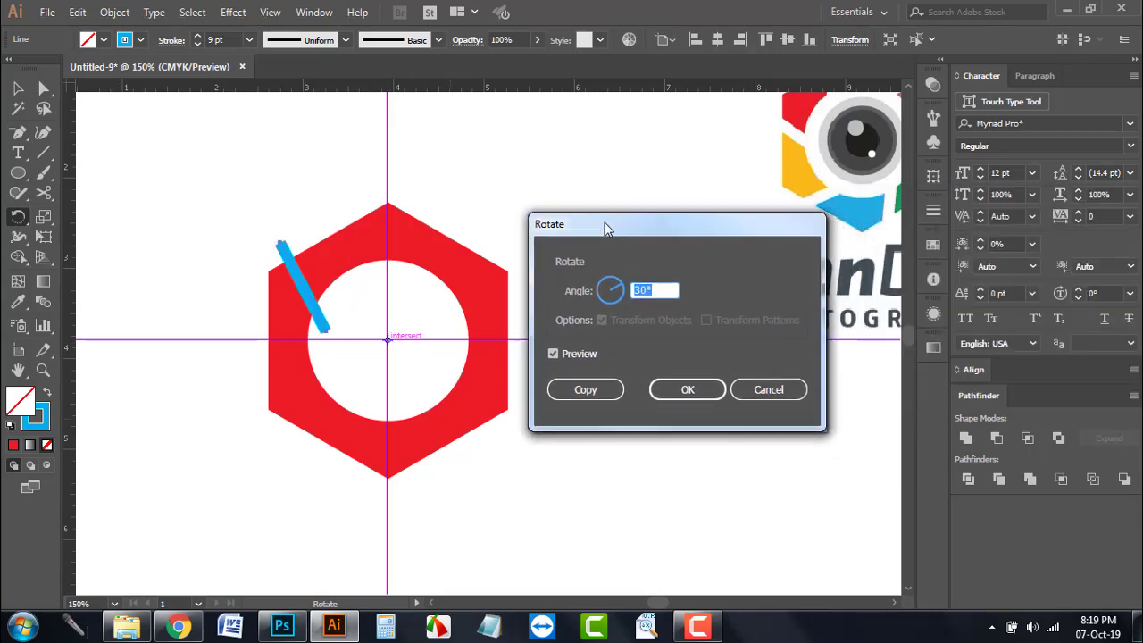
pyautogui.moveTo(929, 208); pyautogui.dragTo(583, 230)
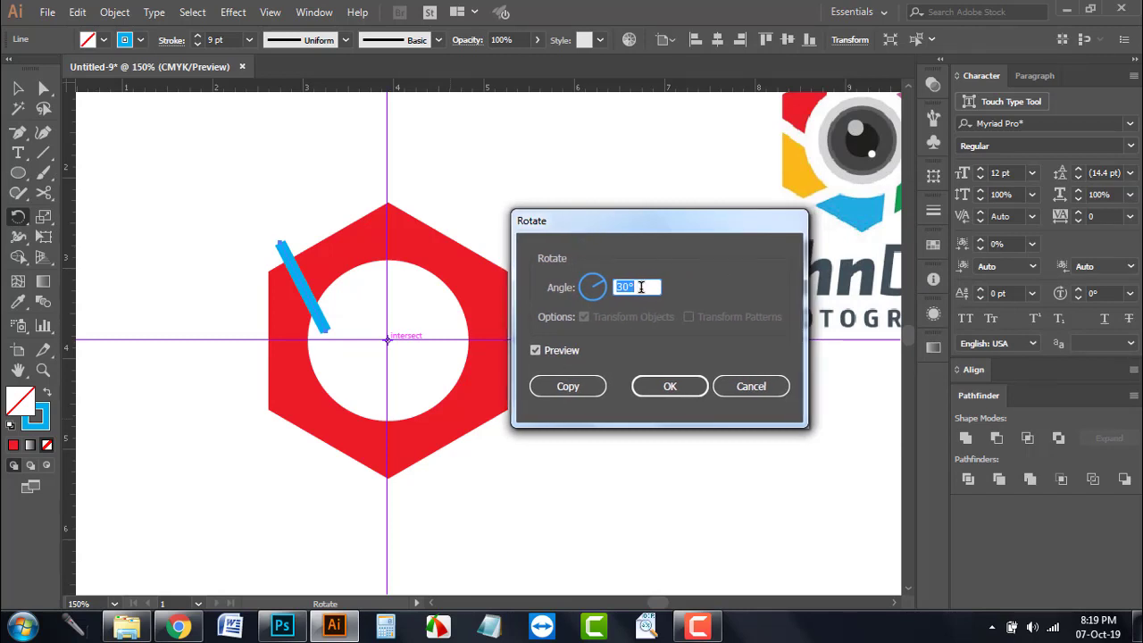
pyautogui.write('360')
pyautogui.moveTo(651, 222); pyautogui.dragTo(539, 229)
pyautogui.press('BackSpace')
pyautogui.press('BackSpace')
pyautogui.write('3')
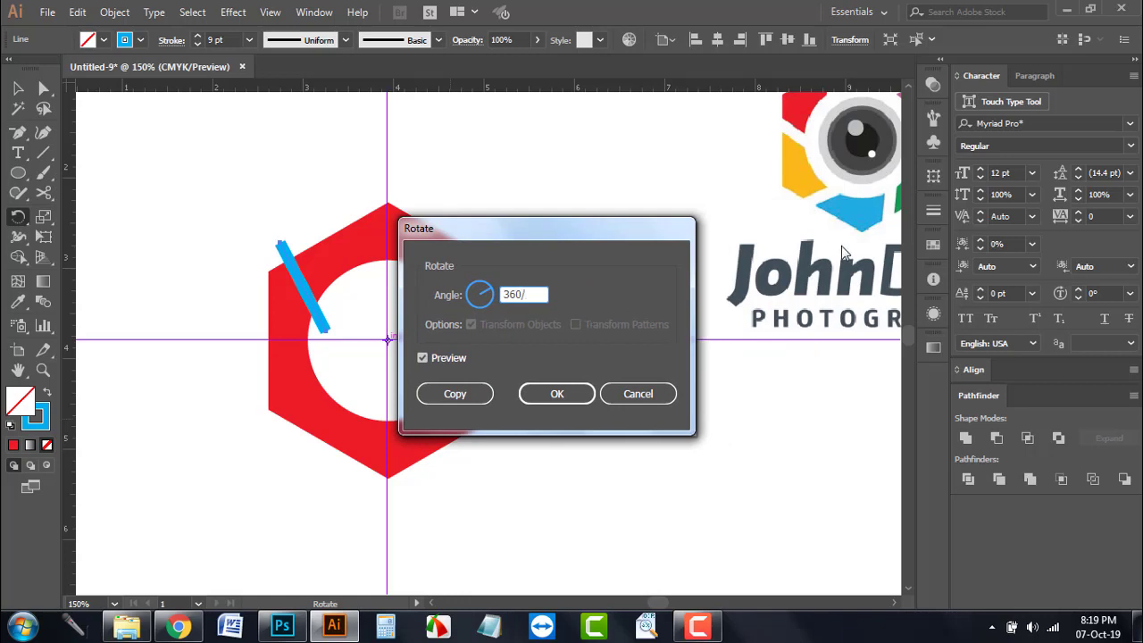
pyautogui.press('Tab')
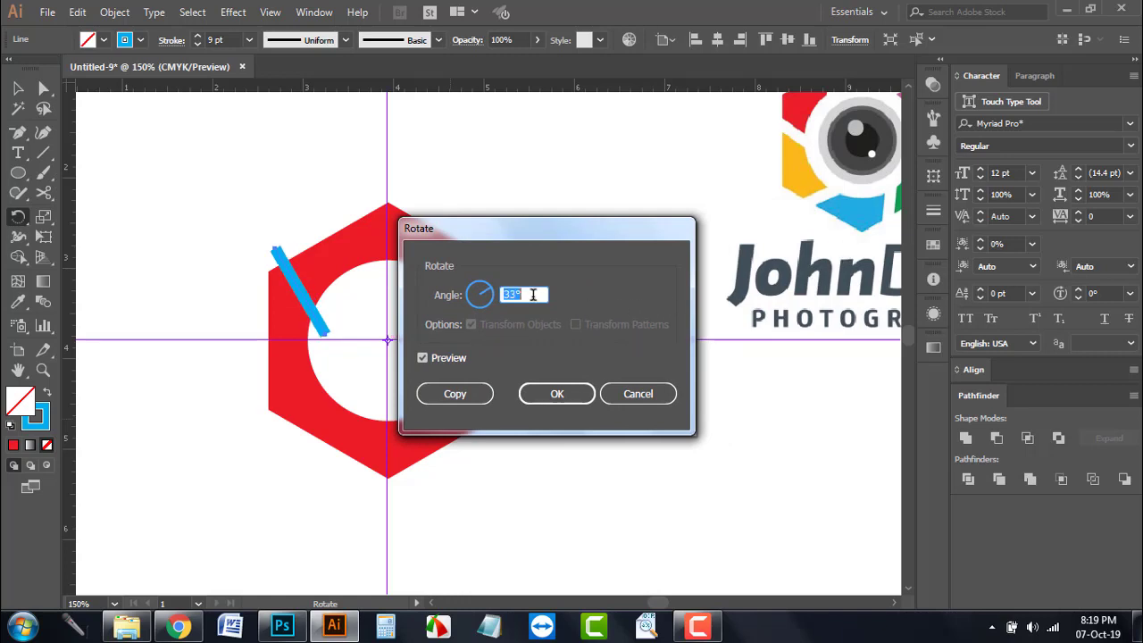
pyautogui.press('Down')
pyautogui.press('Down')
pyautogui.press('Down')
pyautogui.click(532, 294)
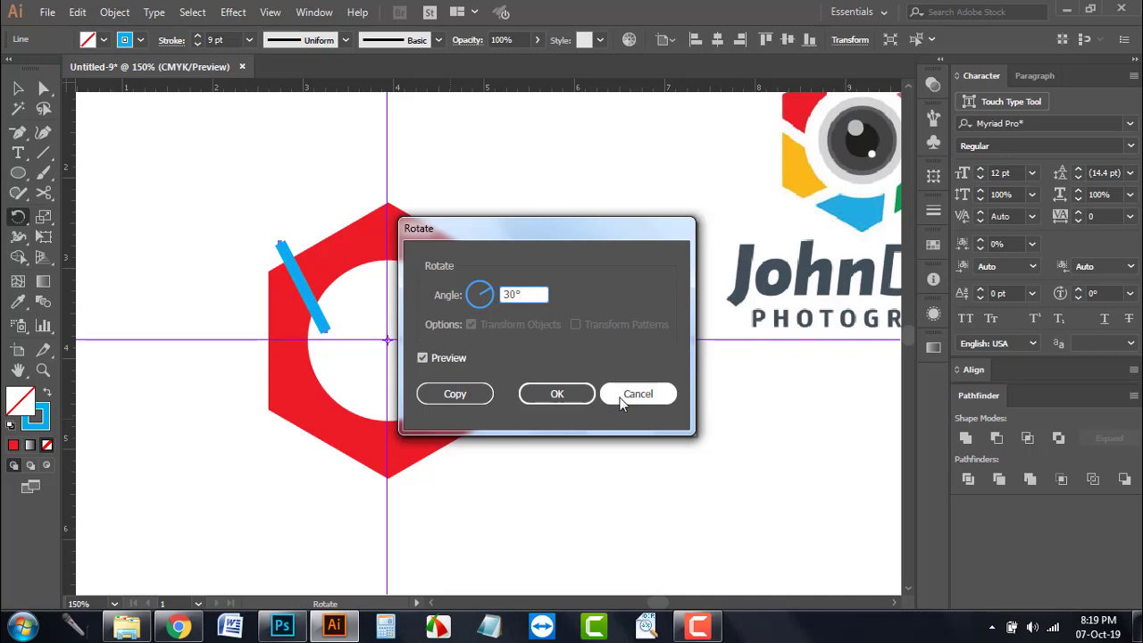
pyautogui.click(623, 397)
# Step: Copy the blue line by 360/6 around the guide intersection and repeat with Ctrl+D
pyautogui.moveTo(609, 362); pyautogui.dragTo(602, 371)
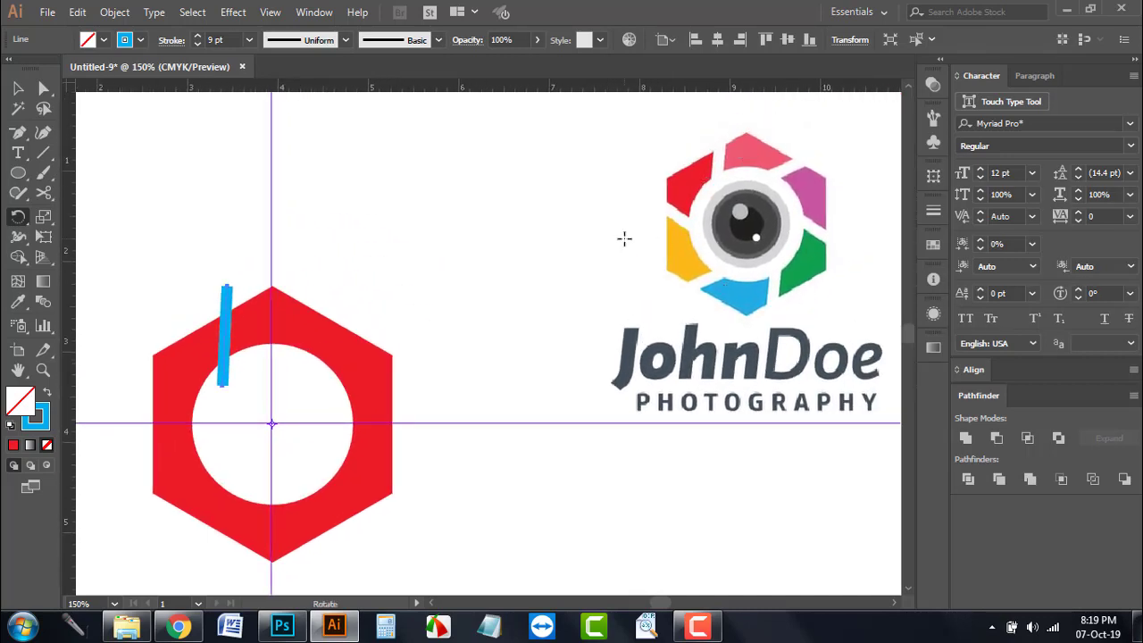
pyautogui.moveTo(379, 345); pyautogui.dragTo(525, 306)
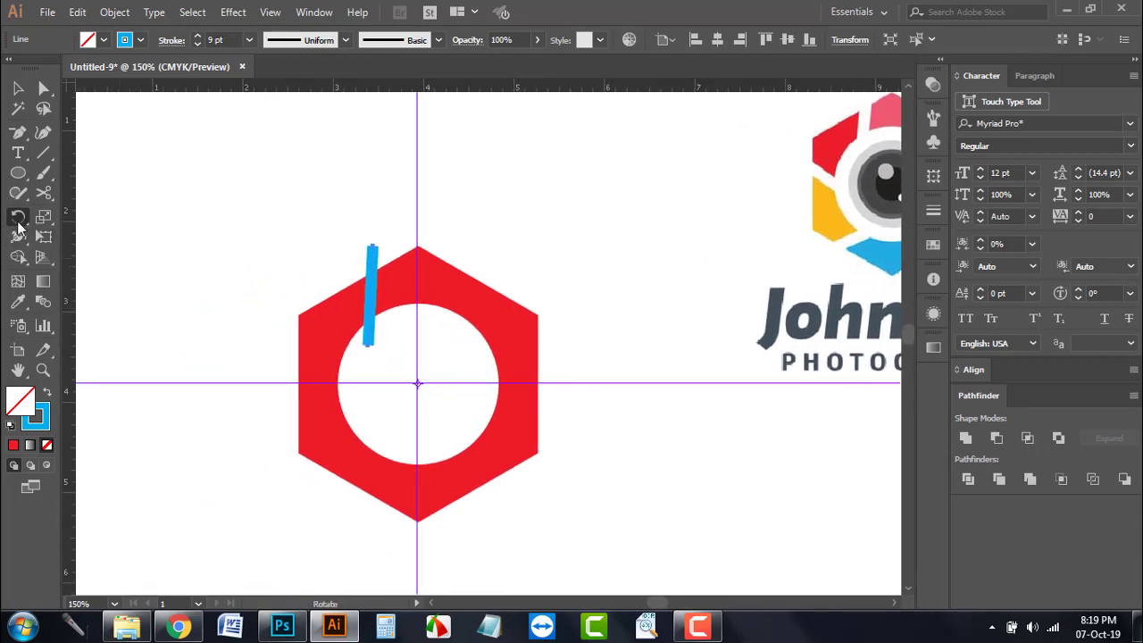
pyautogui.keyDown('alt'); pyautogui.click(416, 382); pyautogui.keyUp('alt')
pyautogui.write('360/')
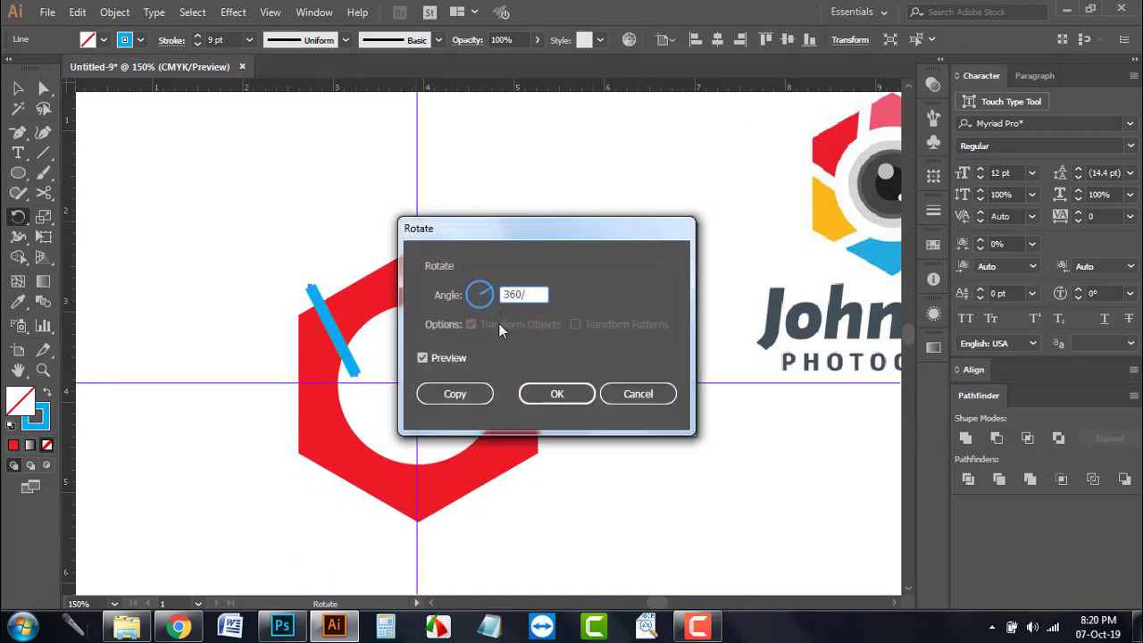
pyautogui.write('6')
pyautogui.click(455, 394)
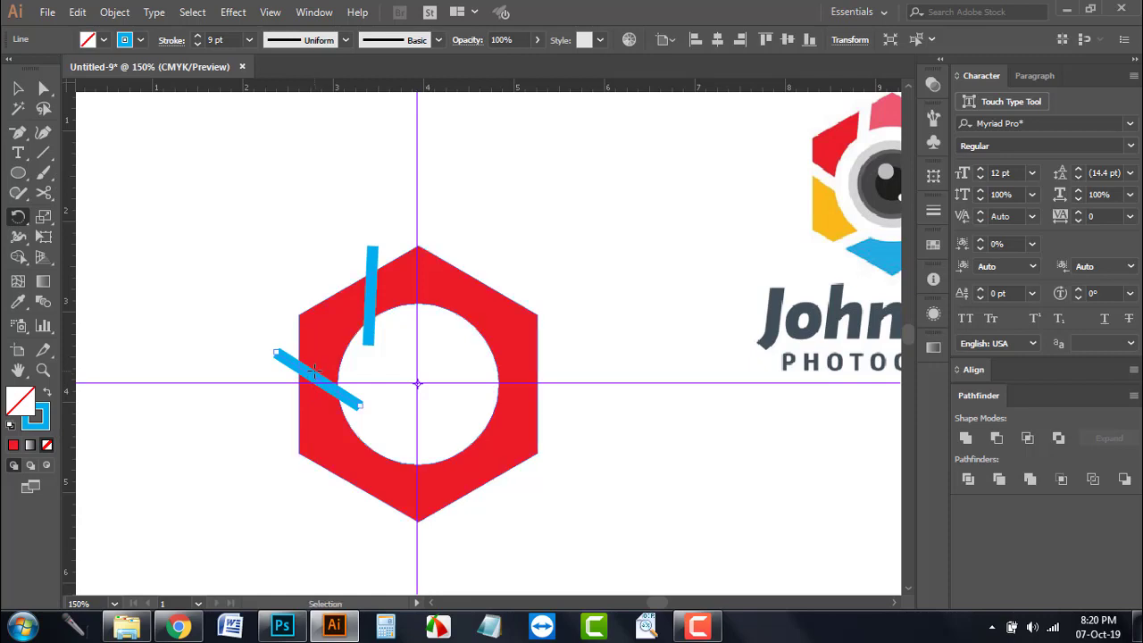
pyautogui.hotkey('ctrl', 'd')
pyautogui.hotkey('ctrl', 'd')
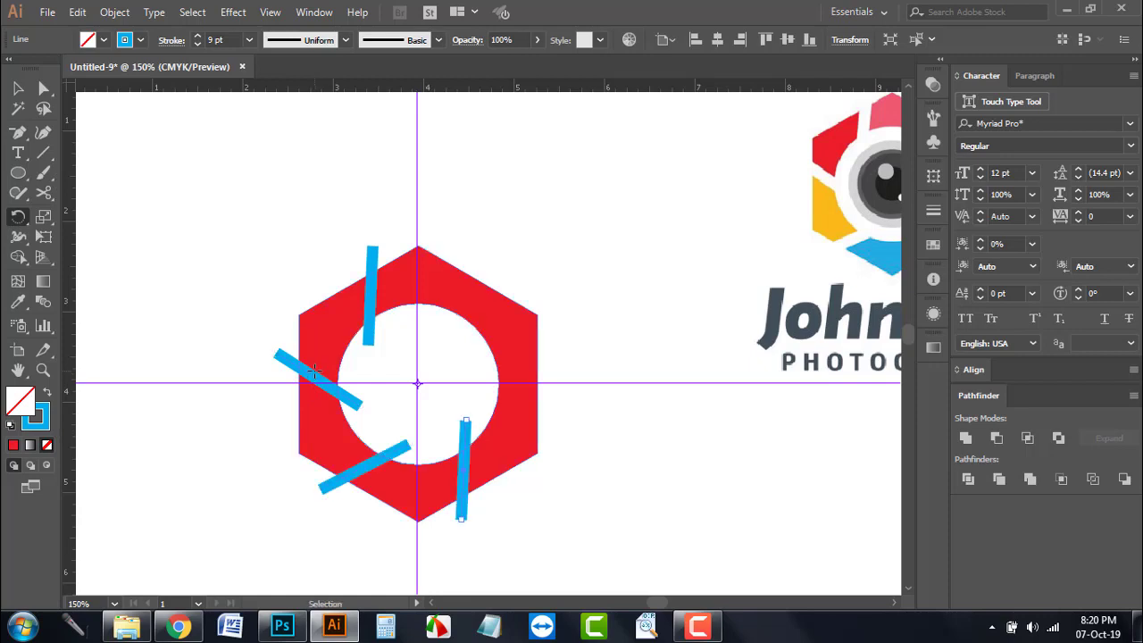
pyautogui.hotkey('ctrl', 'd')
pyautogui.hotkey('ctrl', 'd')
pyautogui.hotkey('ctrl', 'shift', 'a')
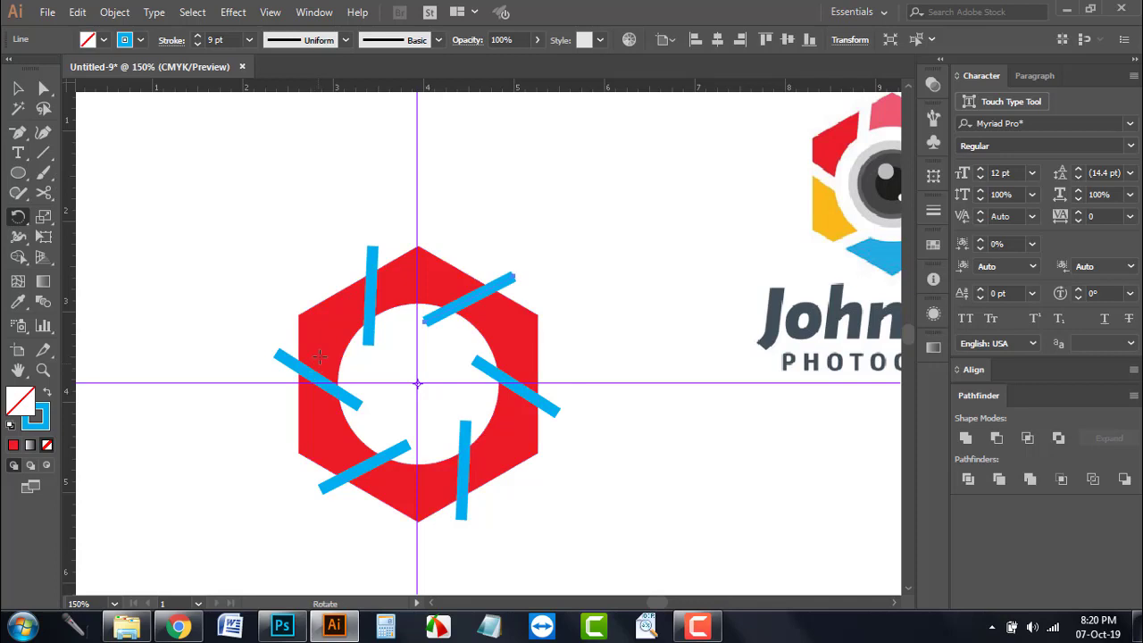
pyautogui.click(18, 88)
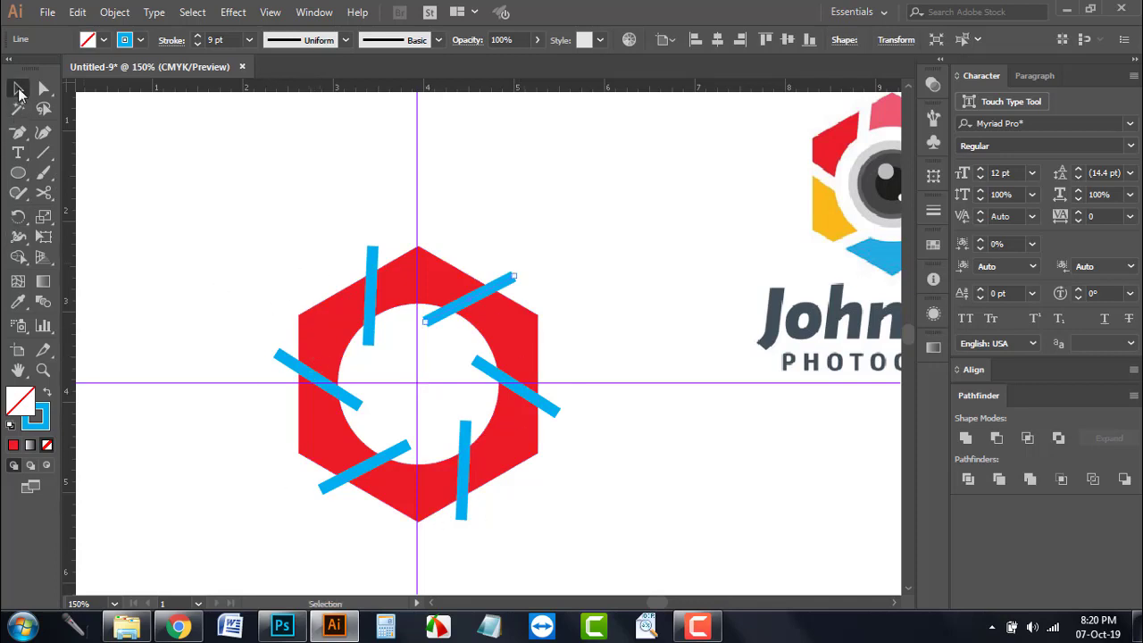
# Step: Expand the six blue line strokes into filled shapes, leaving the red hexagon out
pyautogui.hotkey('ctrl', '1')
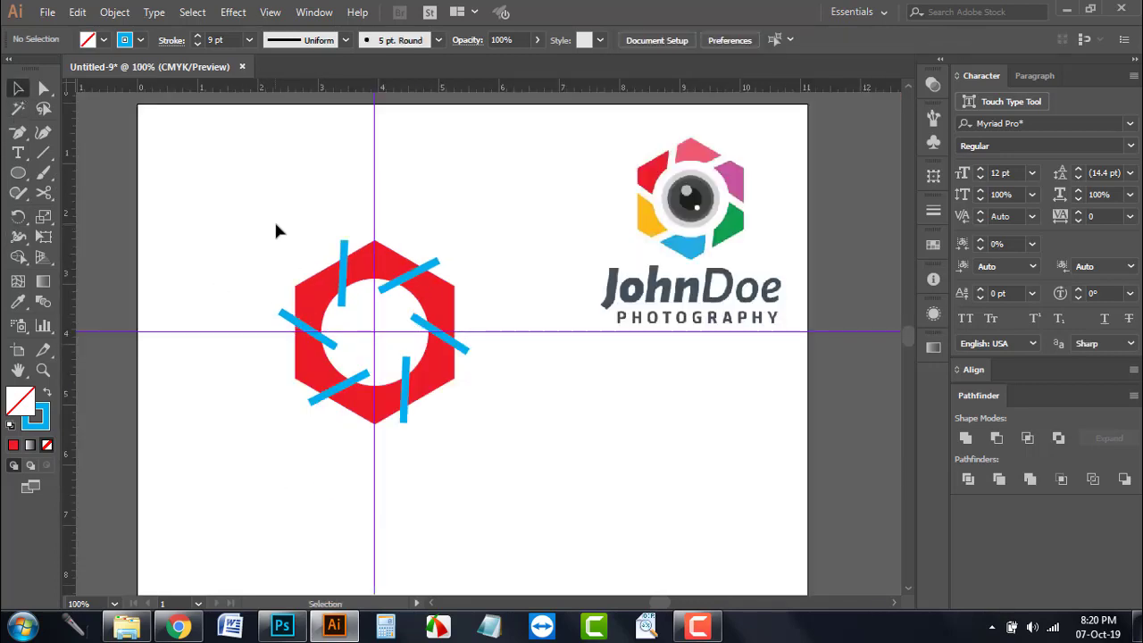
pyautogui.moveTo(276, 224); pyautogui.dragTo(495, 421)
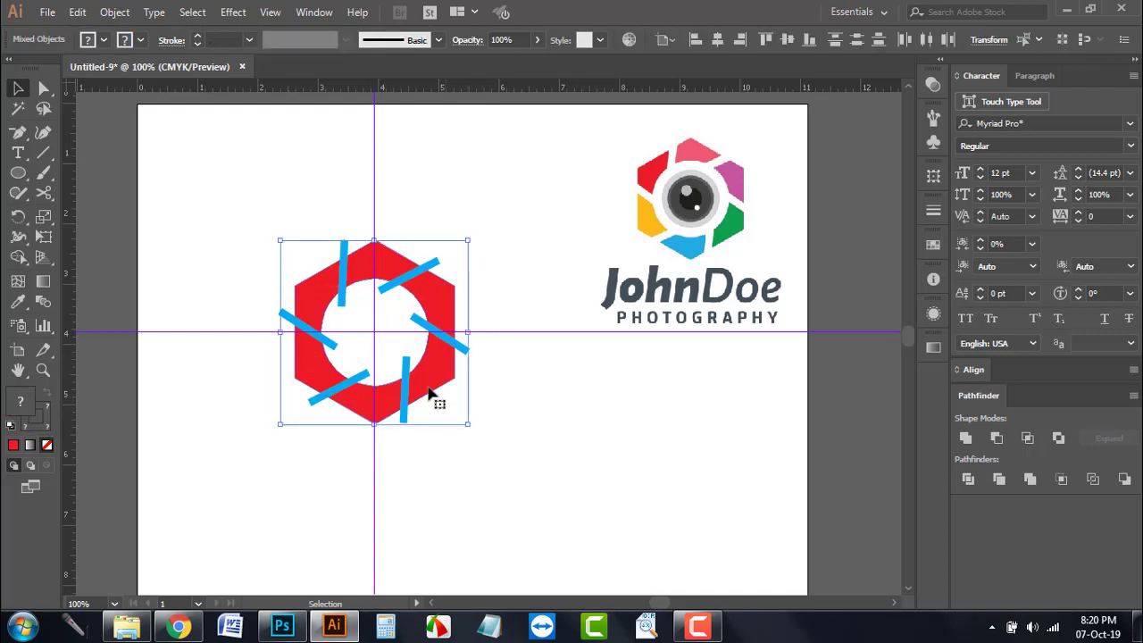
pyautogui.moveTo(430, 384); pyautogui.dragTo(536, 421)
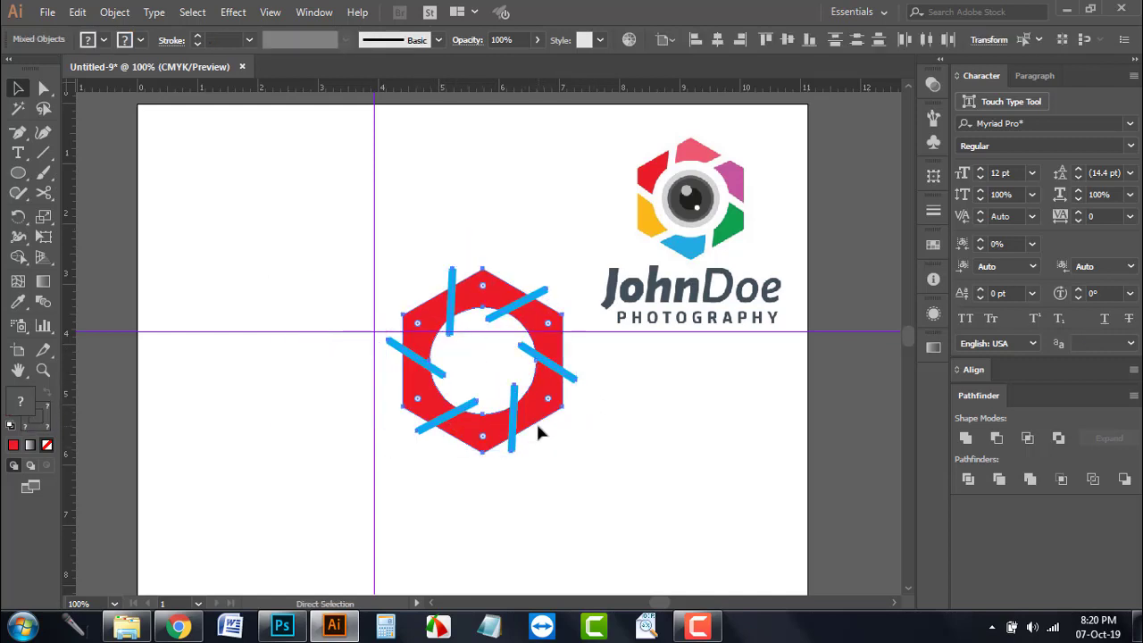
pyautogui.hotkey('ctrl', 'z')
pyautogui.scroll(1, 327, 332)
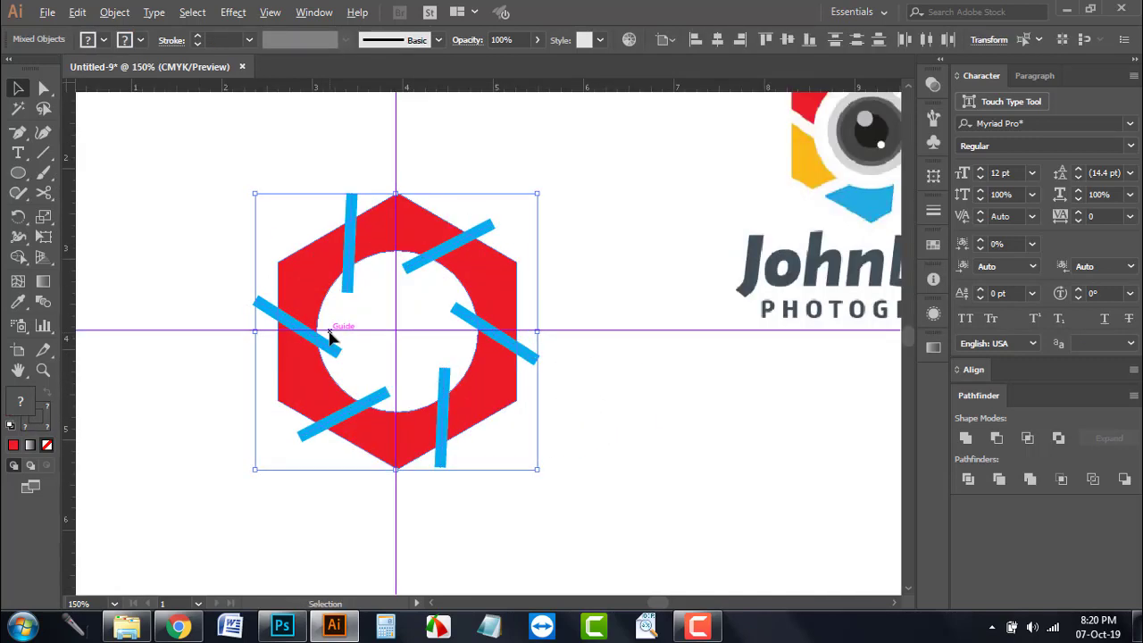
pyautogui.keyDown('shift'); pyautogui.click(294, 273); pyautogui.keyUp('shift')
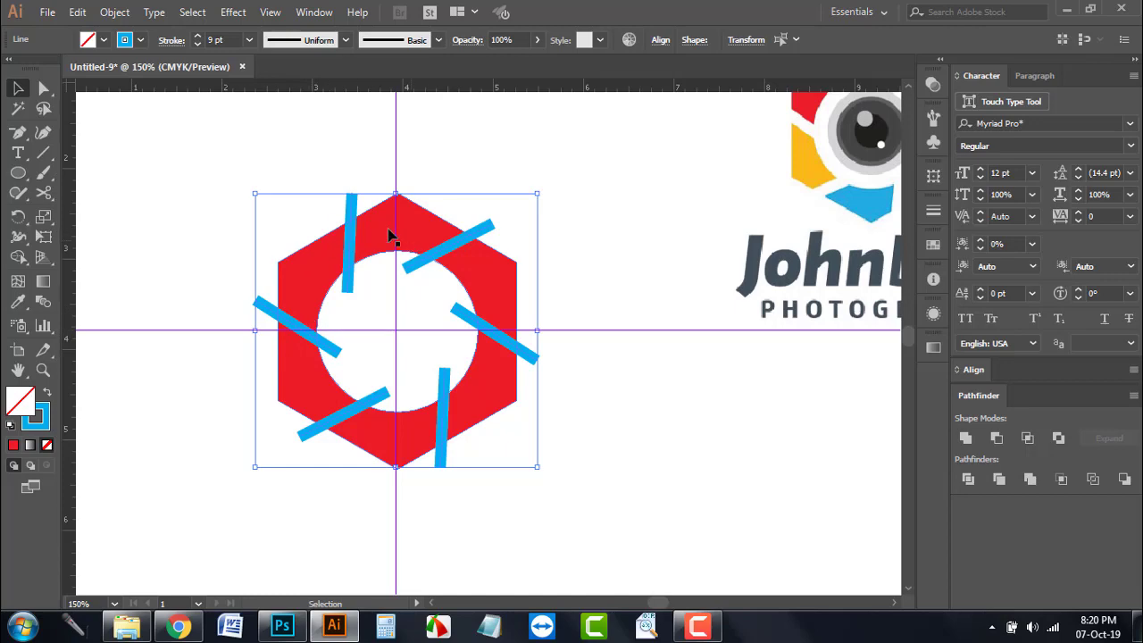
pyautogui.click(115, 13)
pyautogui.click(185, 172)
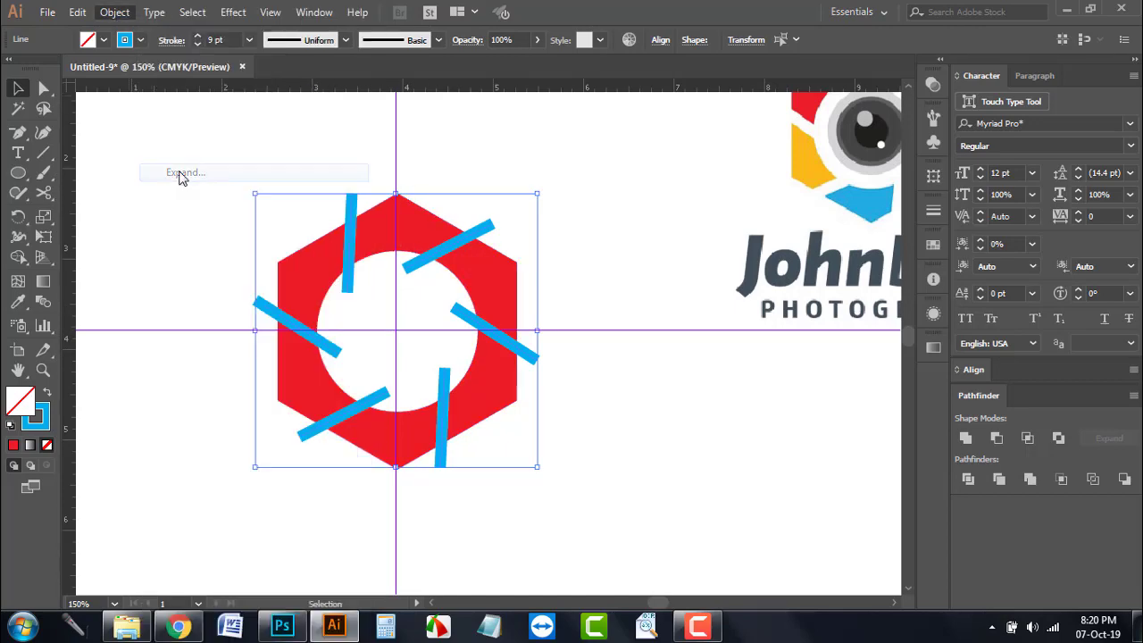
pyautogui.click(532, 405)
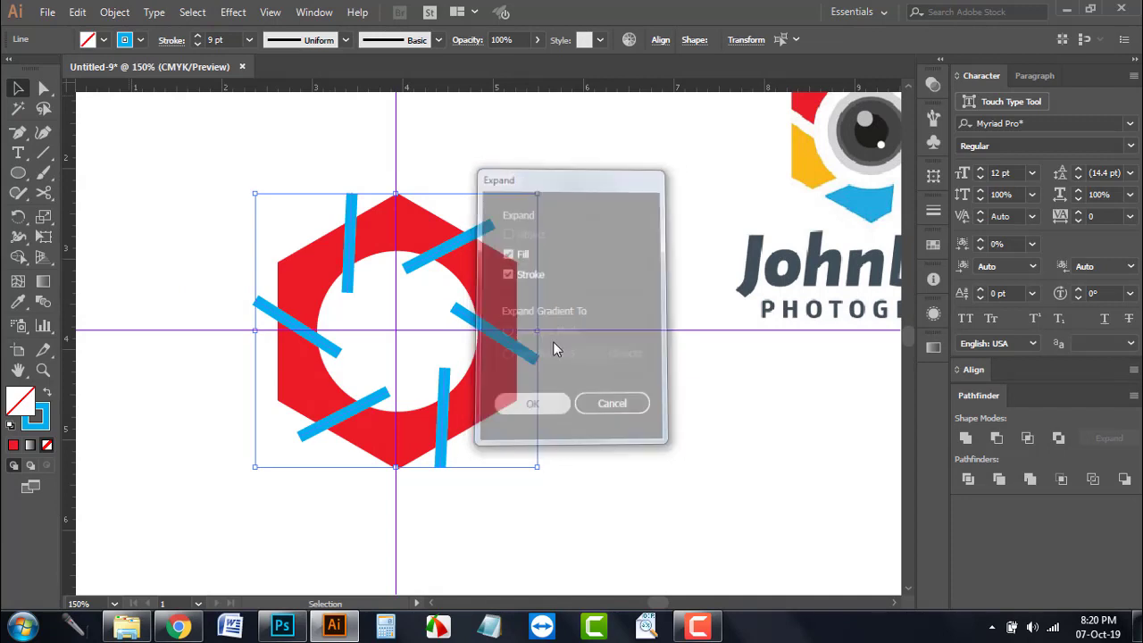
pyautogui.press('v')
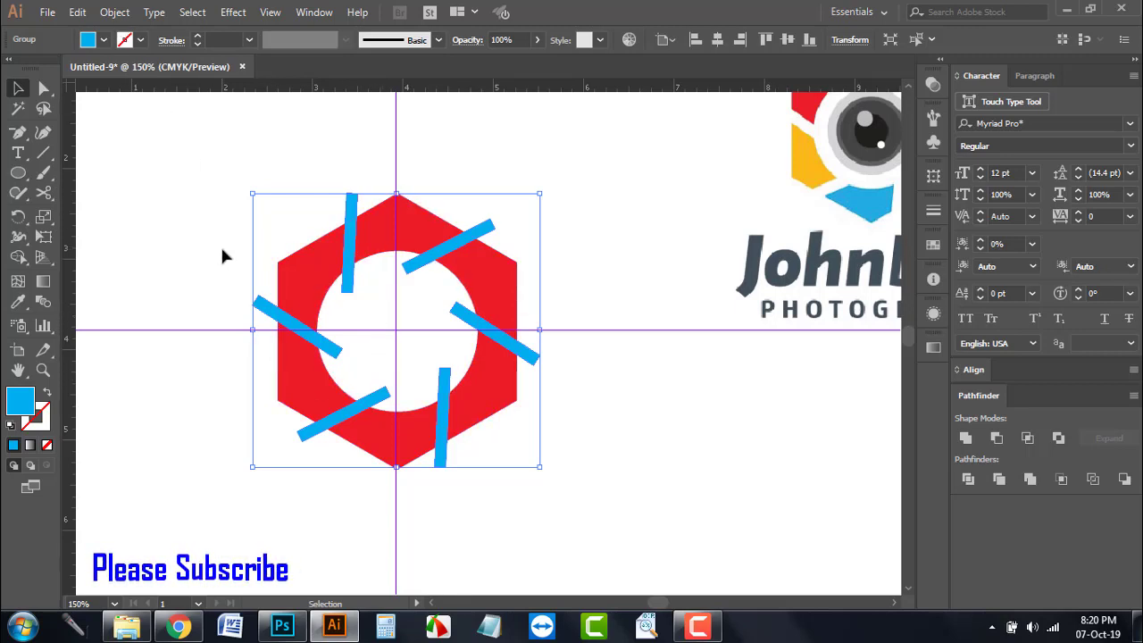
# Step: Subtract the blue bars from the red hexagon with Pathfinder Minus Front
pyautogui.moveTo(268, 159); pyautogui.dragTo(567, 474)
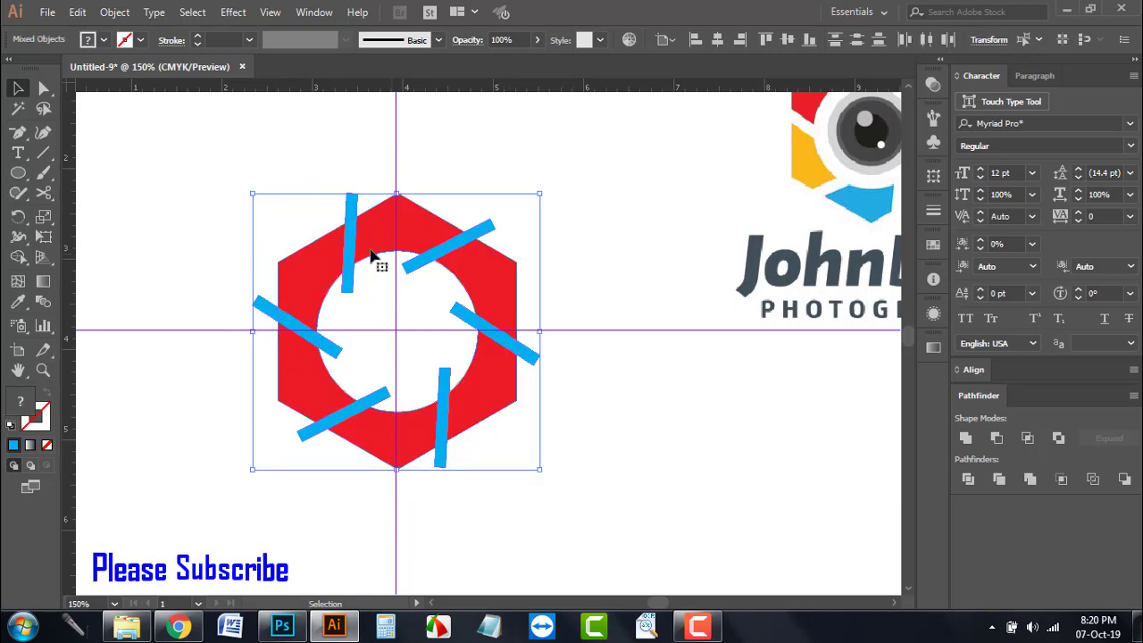
pyautogui.click(996, 439)
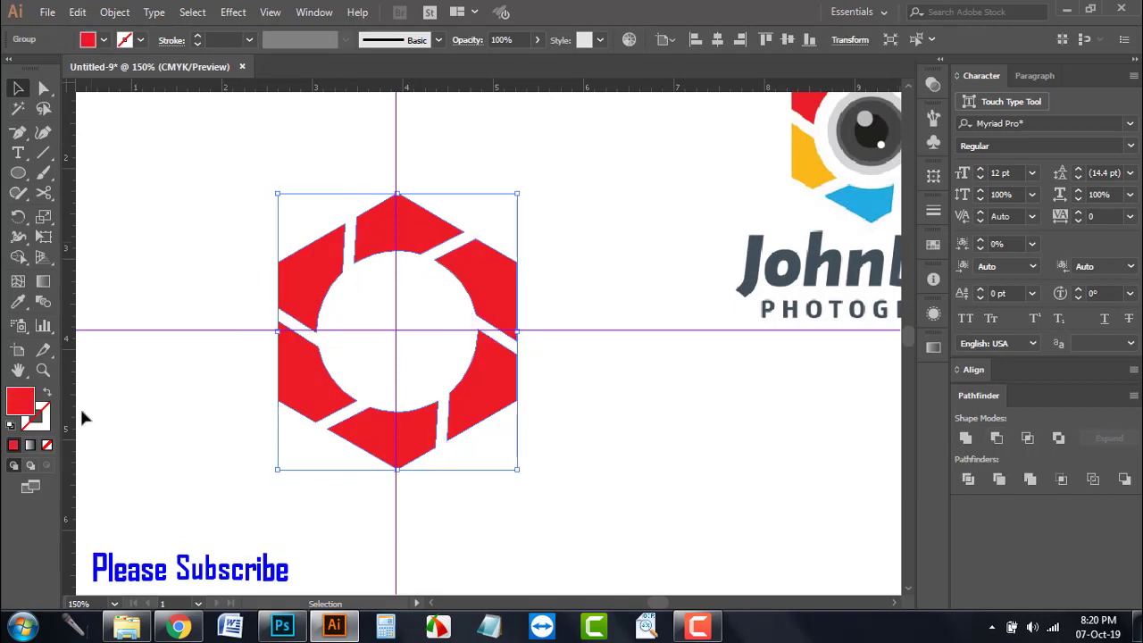
pyautogui.scroll(-1, 294, 301)
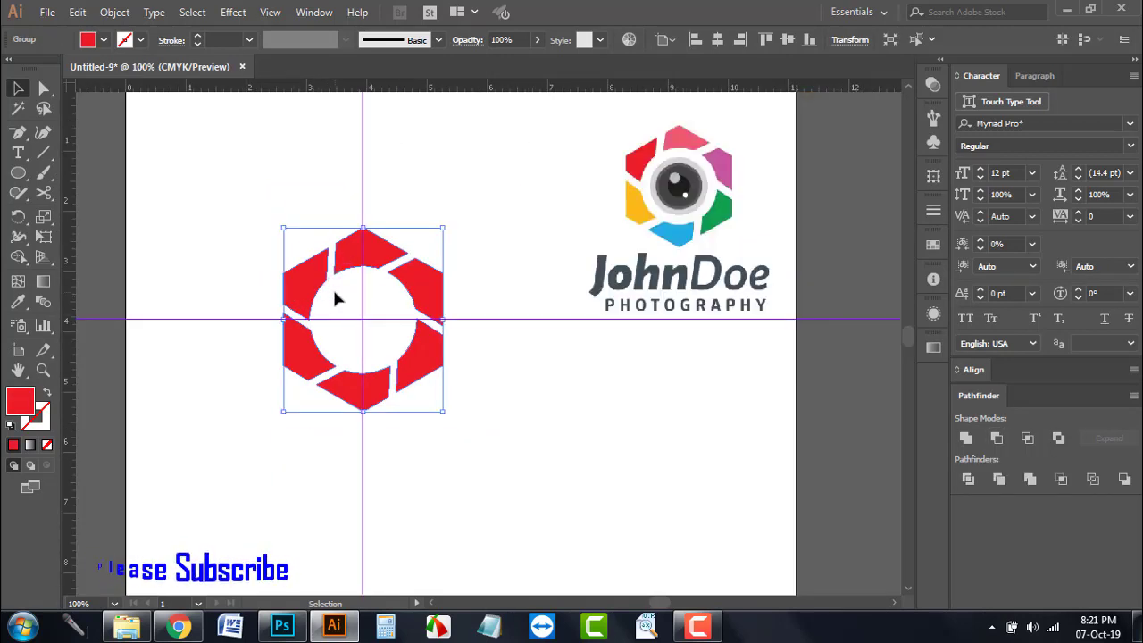
pyautogui.click(440, 198)
pyautogui.moveTo(429, 280); pyautogui.dragTo(412, 306)
pyautogui.hotkey('ctrl', 'z')
# Step: Ungroup the six red ring segments and check they move separately
pyautogui.rightClick(385, 305)
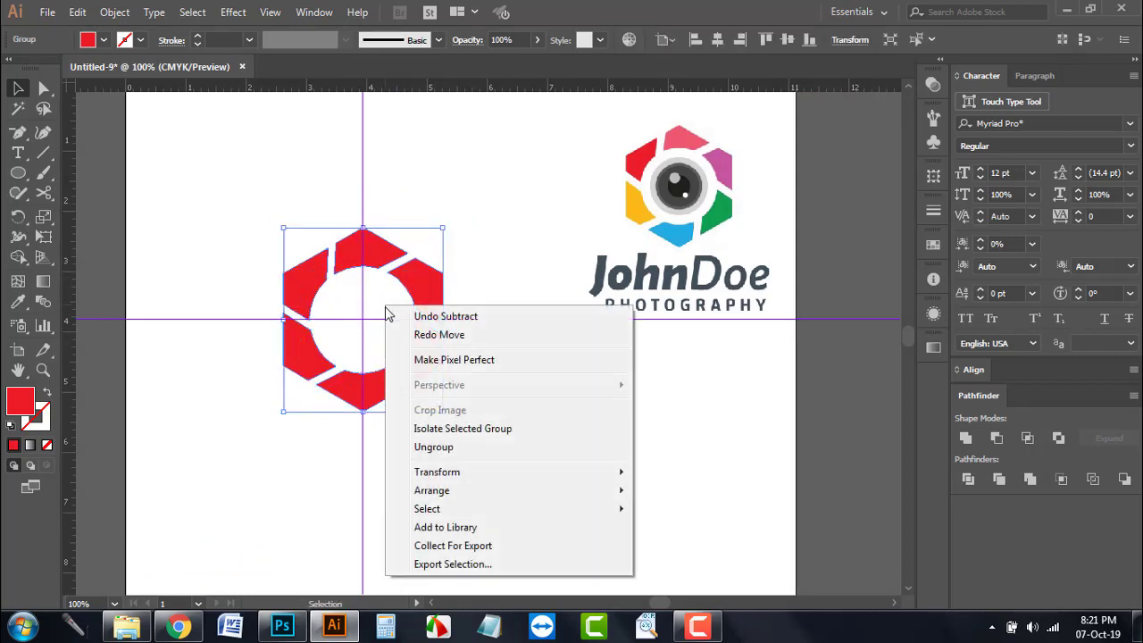
pyautogui.click(426, 451)
pyautogui.moveTo(425, 308); pyautogui.dragTo(463, 257)
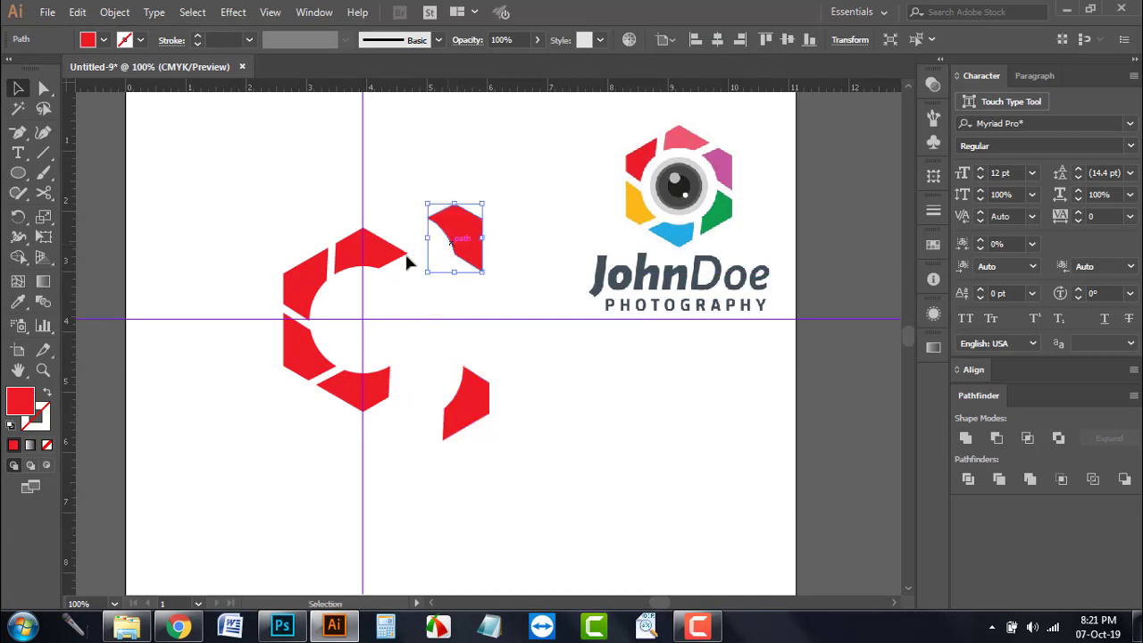
pyautogui.moveTo(380, 266); pyautogui.dragTo(297, 205)
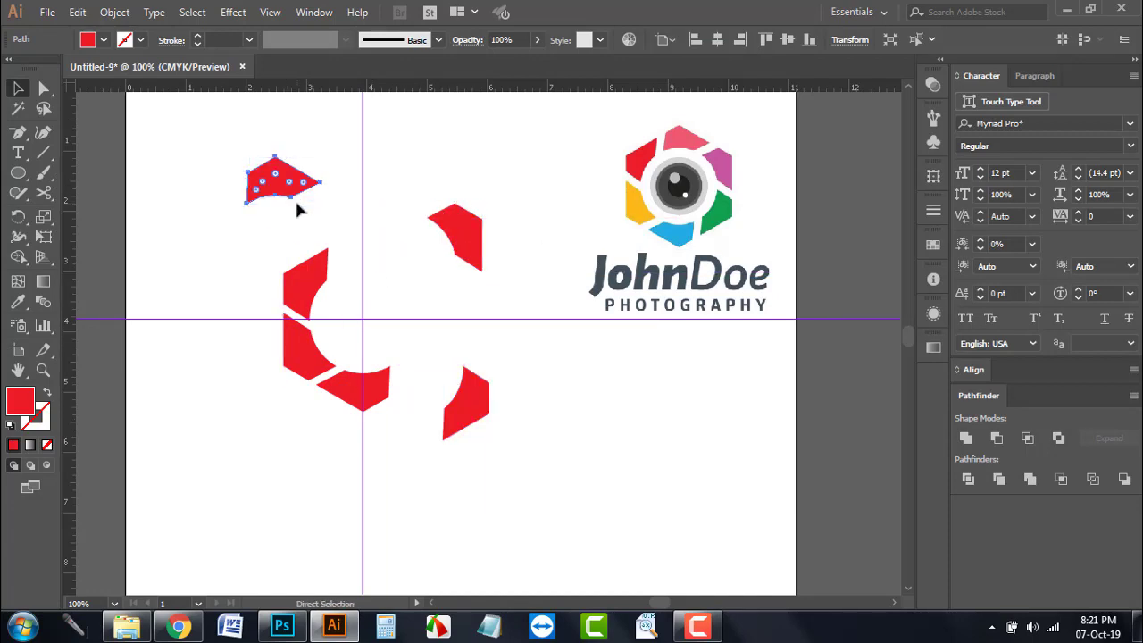
pyautogui.hotkey('ctrl', 'z')
pyautogui.hotkey('ctrl', 'z')
pyautogui.hotkey('ctrl', 'z')
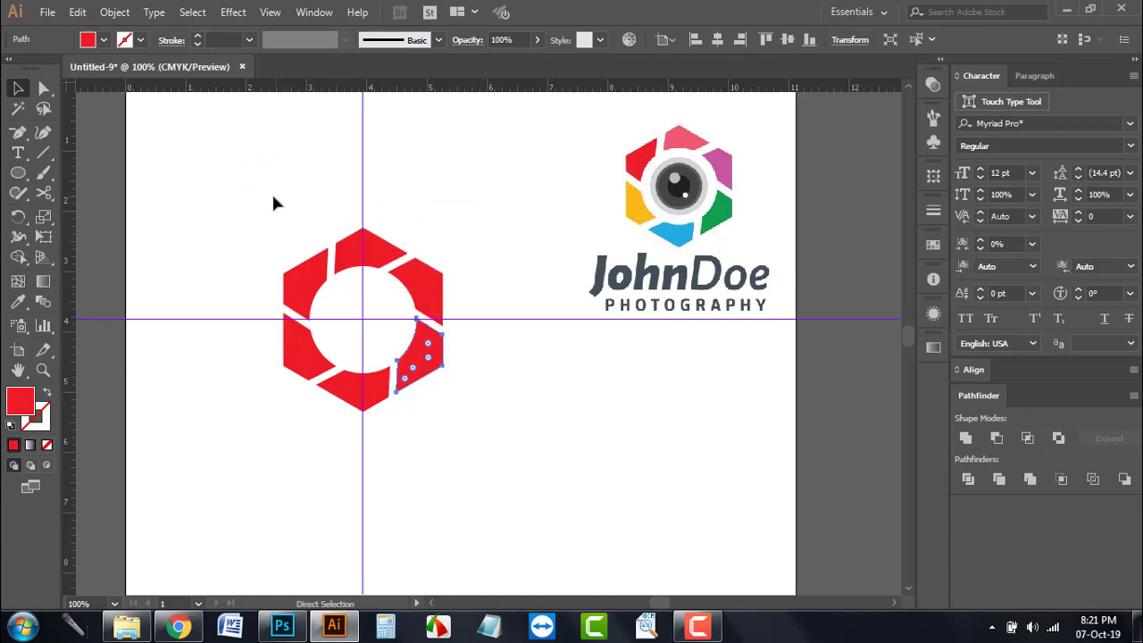
pyautogui.click(258, 203)
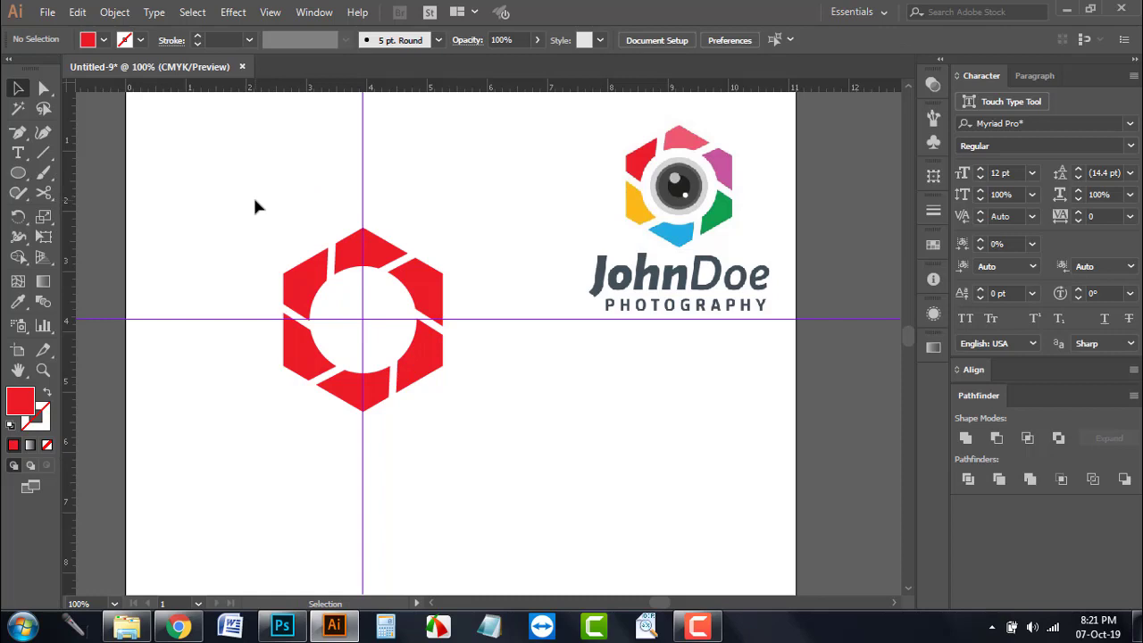
# Step: Eyedrop blue and yellow from the reference onto the bottom and lower-left segments
pyautogui.click(22, 300)
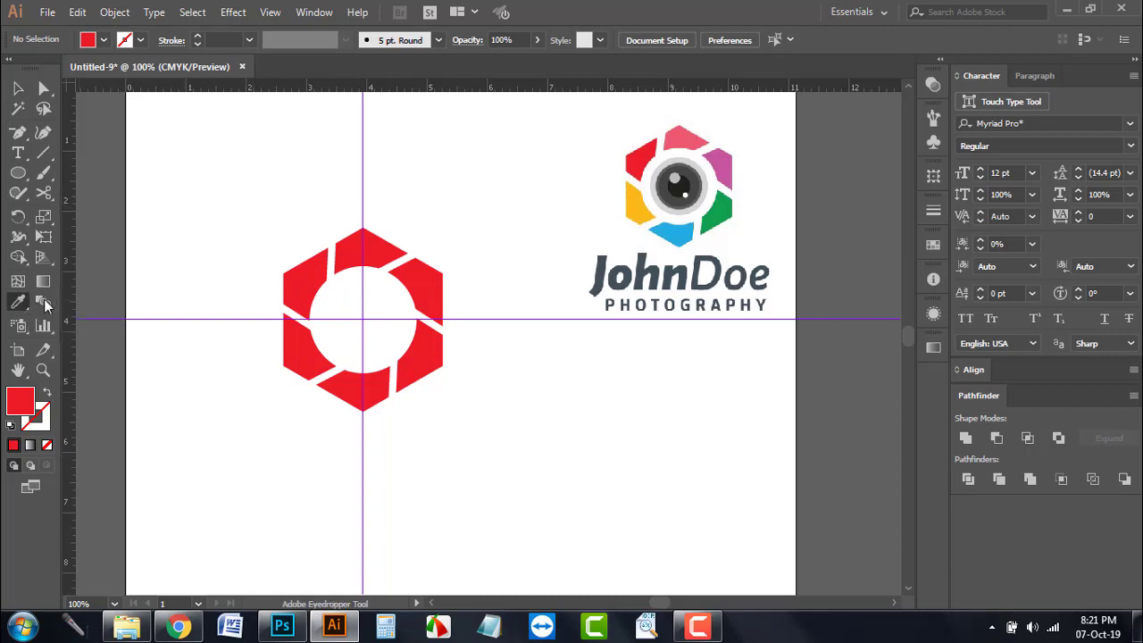
pyautogui.click(689, 238)
pyautogui.keyDown('alt'); pyautogui.click(349, 382); pyautogui.keyUp('alt')
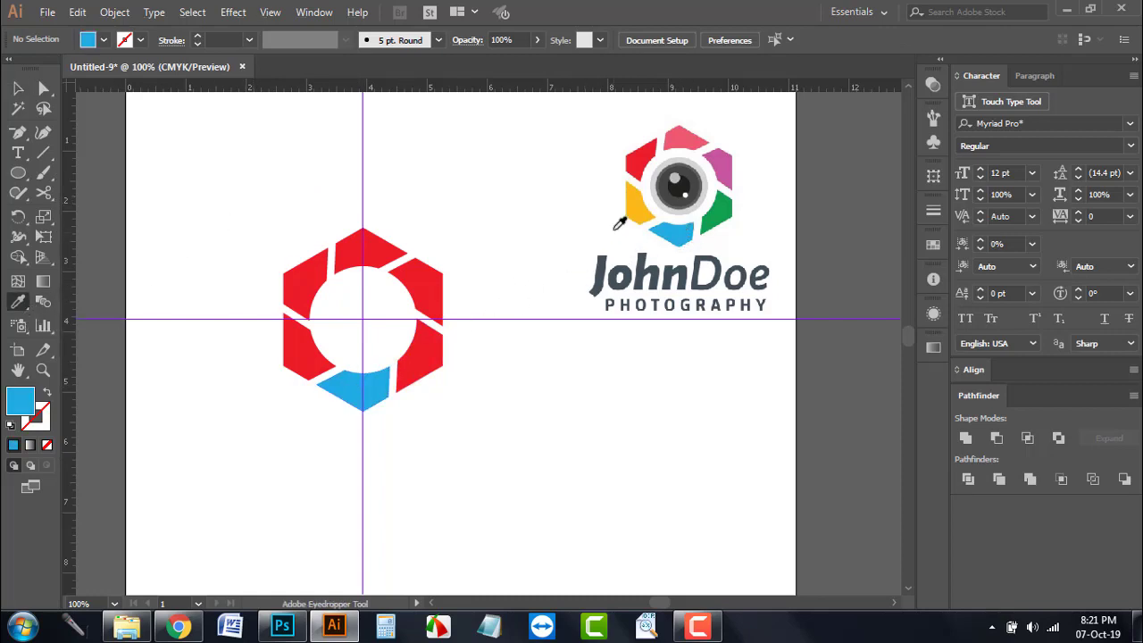
pyautogui.click(636, 201)
pyautogui.keyDown('alt'); pyautogui.click(288, 352); pyautogui.keyUp('alt')
# Step: Colour the top segment pink, upper-right magenta and lower-right green from the reference
pyautogui.click(645, 158)
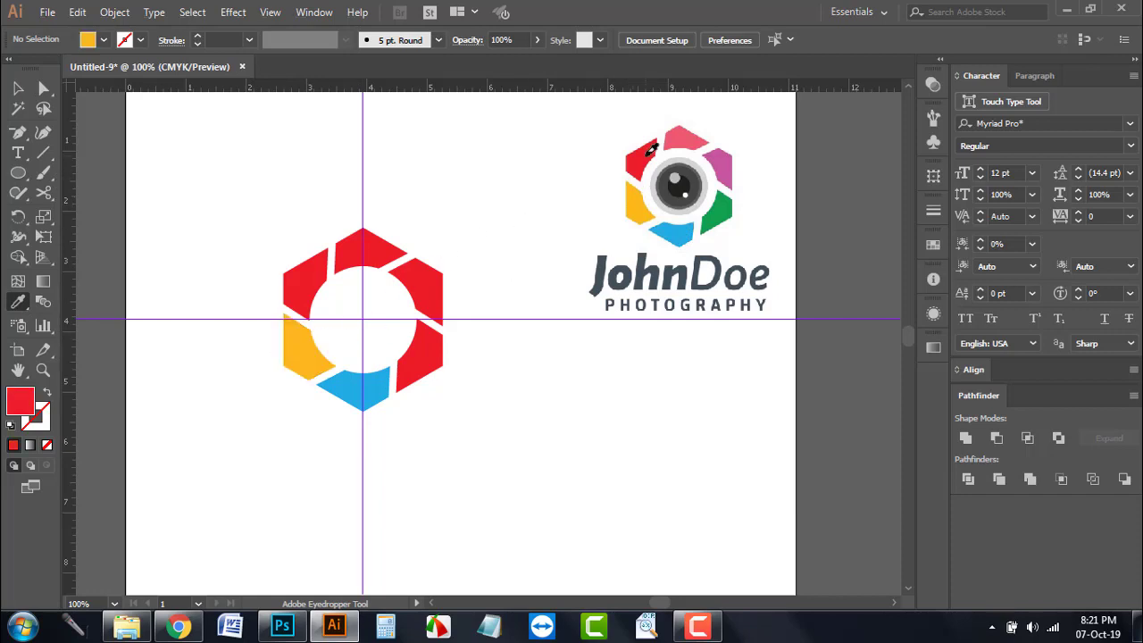
pyautogui.click(700, 134)
pyautogui.keyDown('alt'); pyautogui.click(343, 250); pyautogui.keyUp('alt')
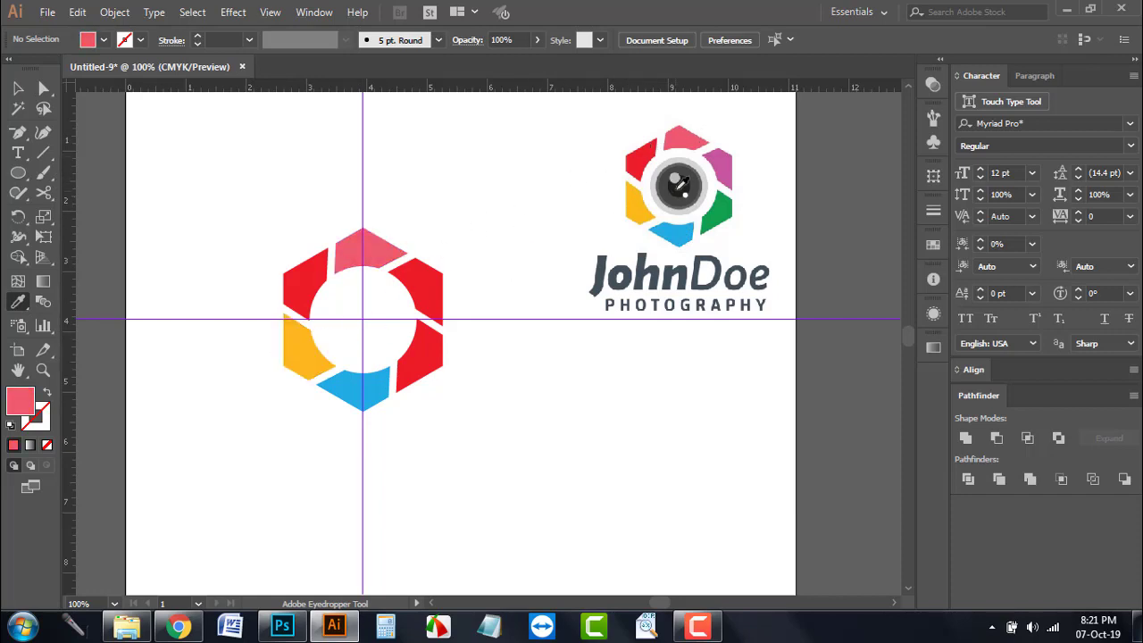
pyautogui.click(727, 153)
pyautogui.keyDown('alt'); pyautogui.click(436, 280); pyautogui.keyUp('alt')
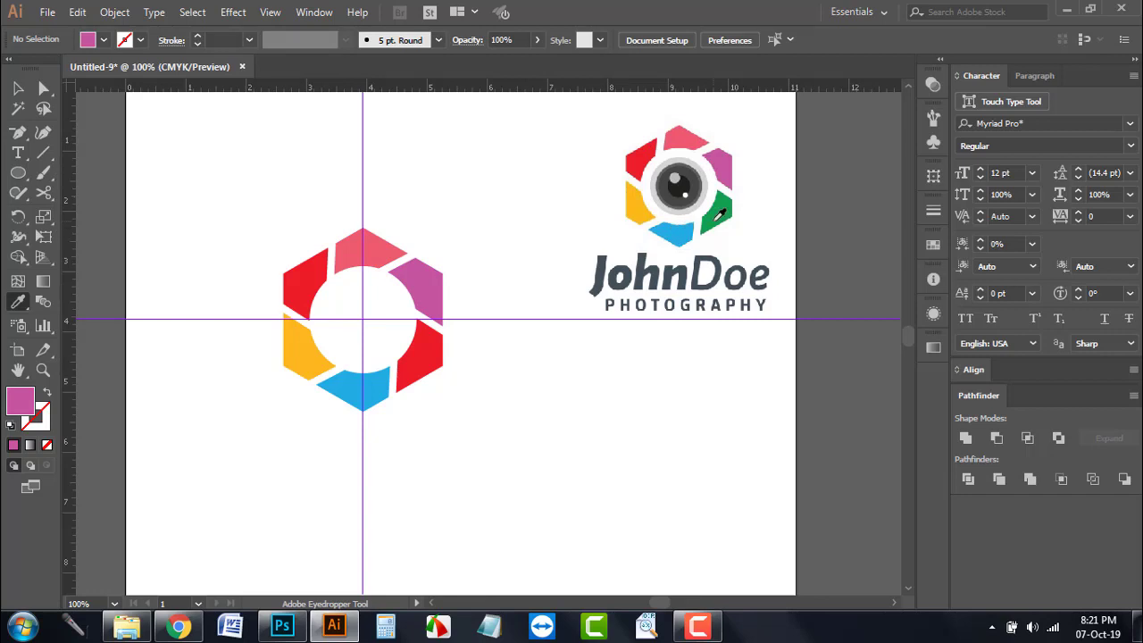
pyautogui.click(719, 215)
pyautogui.keyDown('alt'); pyautogui.click(415, 357); pyautogui.keyUp('alt')
pyautogui.click(18, 88)
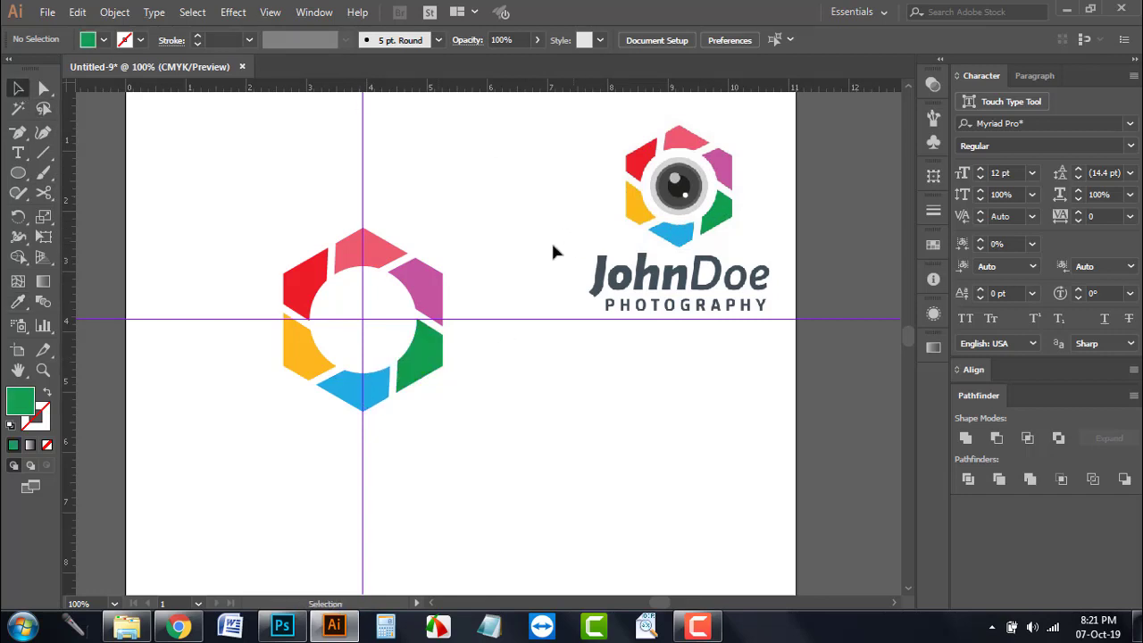
# Step: Draw a circle centred on the guide intersection, filled with the reference's light grey
pyautogui.scroll(1, 327, 327)
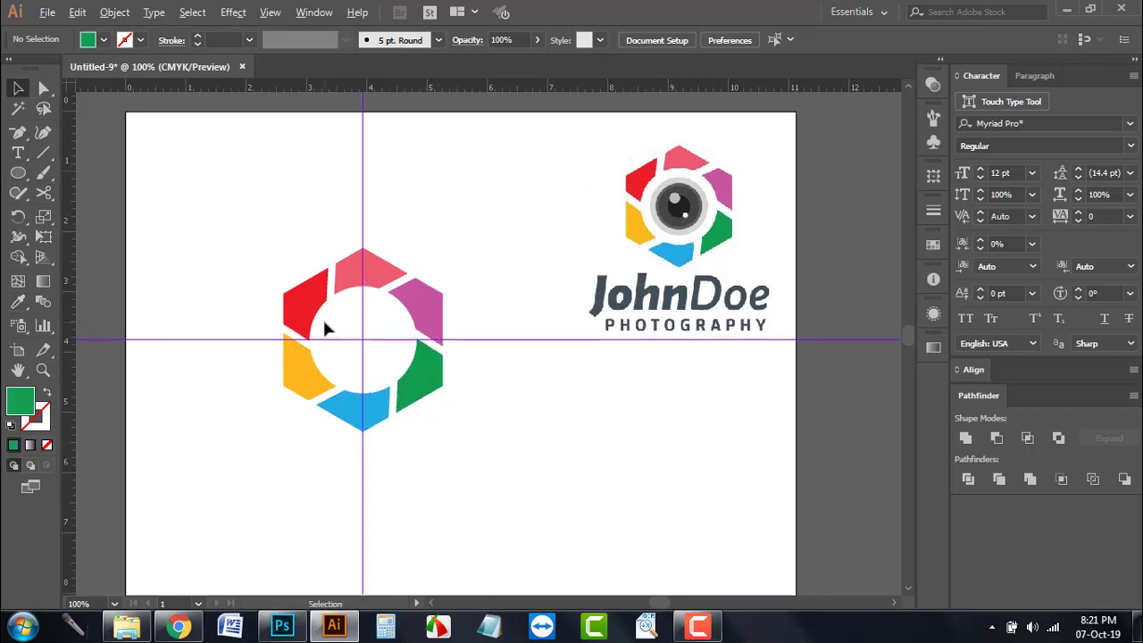
pyautogui.scroll(1, 327, 327)
pyautogui.press('l')
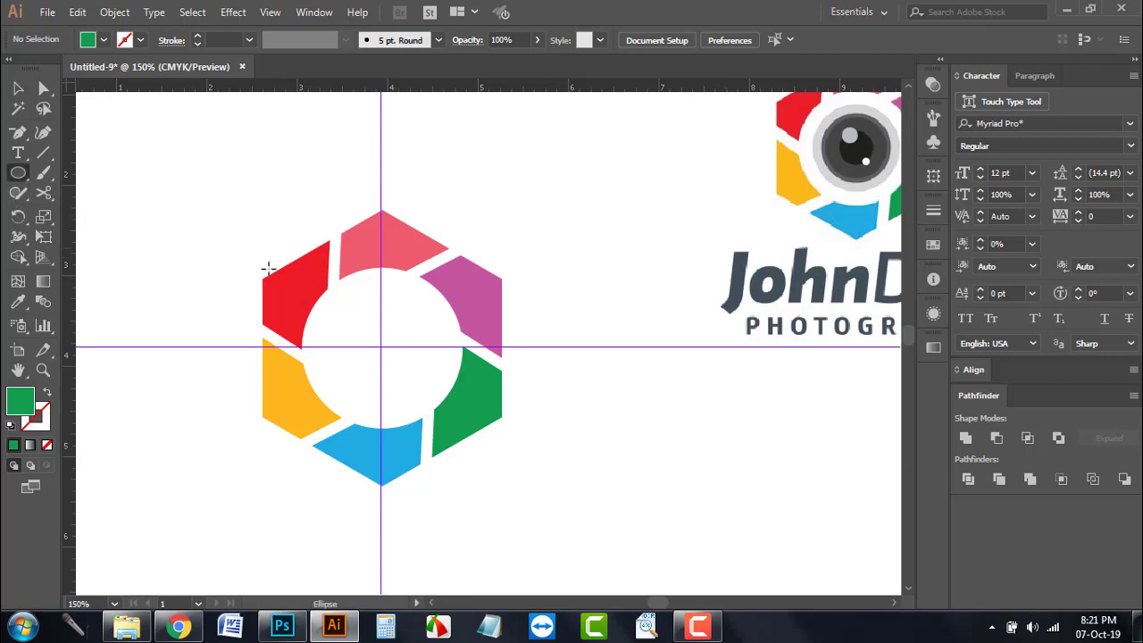
pyautogui.moveTo(382, 346); pyautogui.dragTo(436, 399)
pyautogui.click(18, 301)
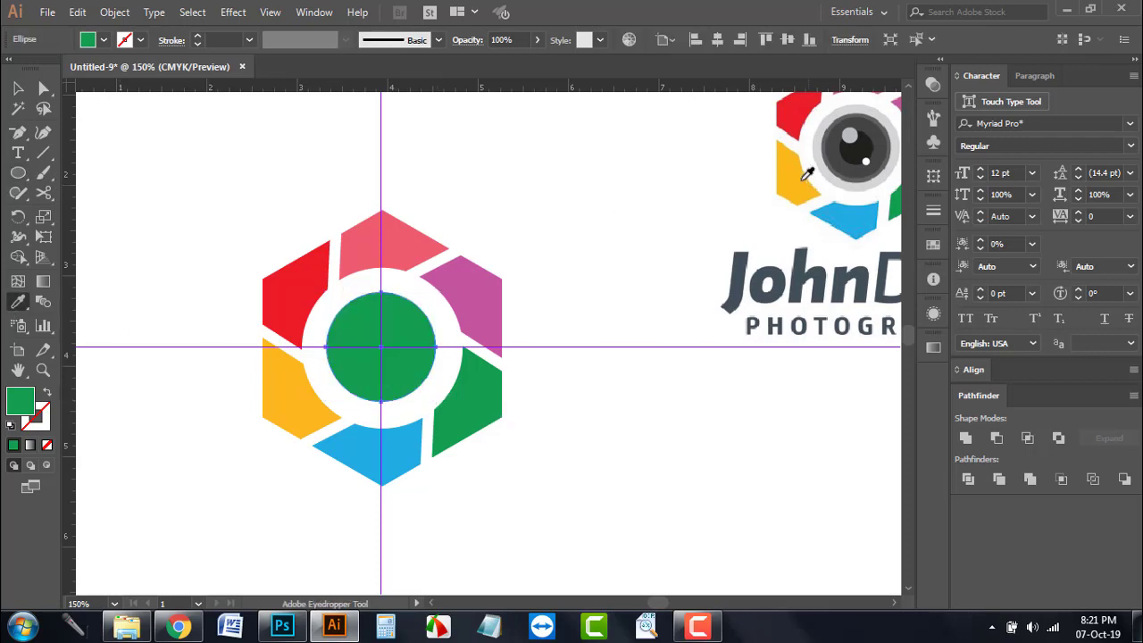
pyautogui.click(820, 150)
# Step: Add a smaller copy of the circle filled with the reference's dark grey
pyautogui.press('v')
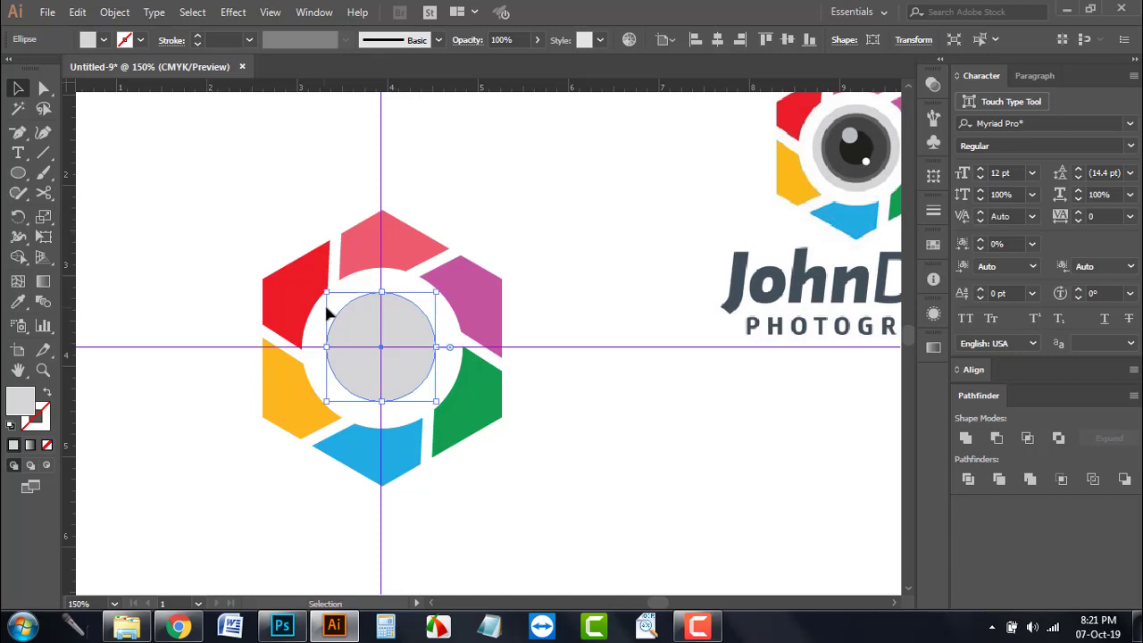
pyautogui.moveTo(326, 292); pyautogui.dragTo(343, 304)
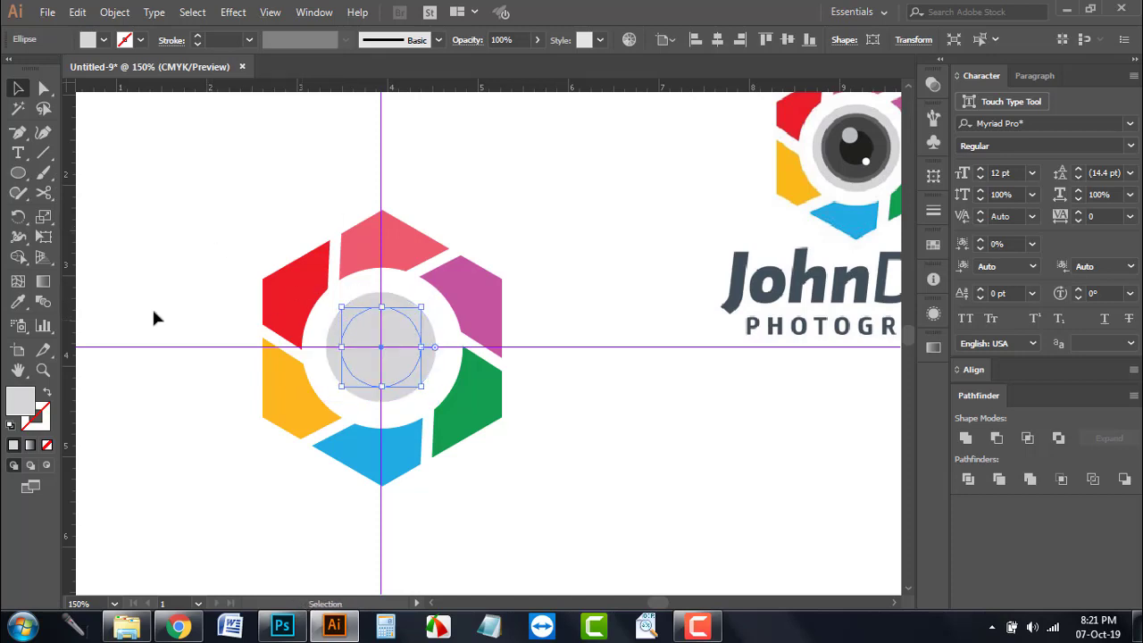
pyautogui.click(18, 301)
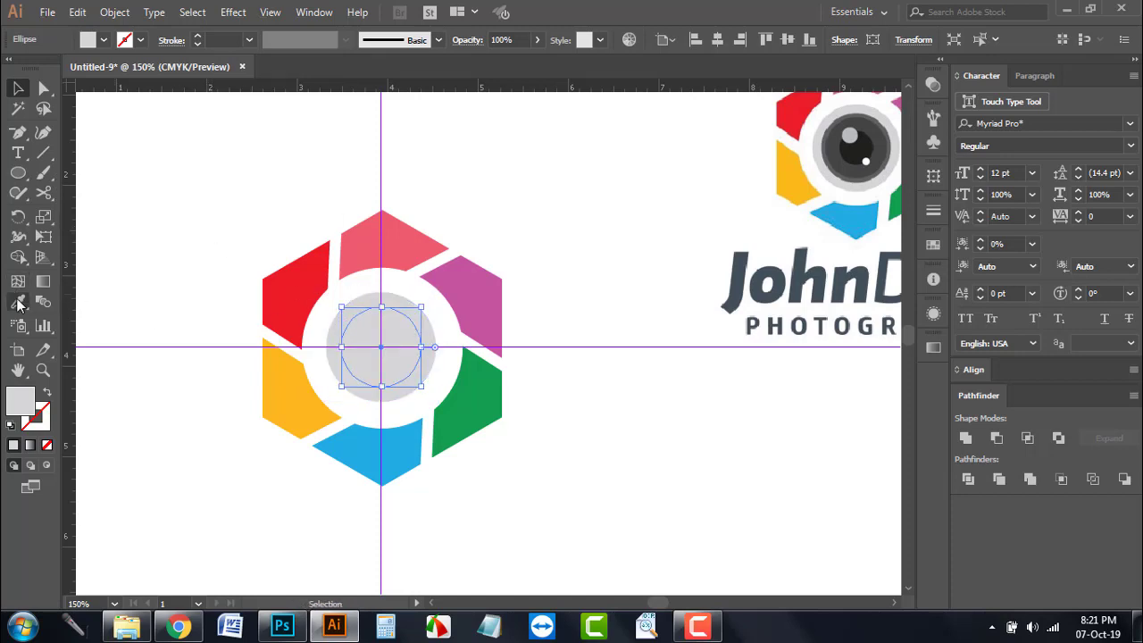
pyautogui.click(840, 162)
# Step: Add a smaller inner copy of the dark circle filled with a darker grey
pyautogui.scroll(3, 841, 162)
pyautogui.scroll(4, 671, 248)
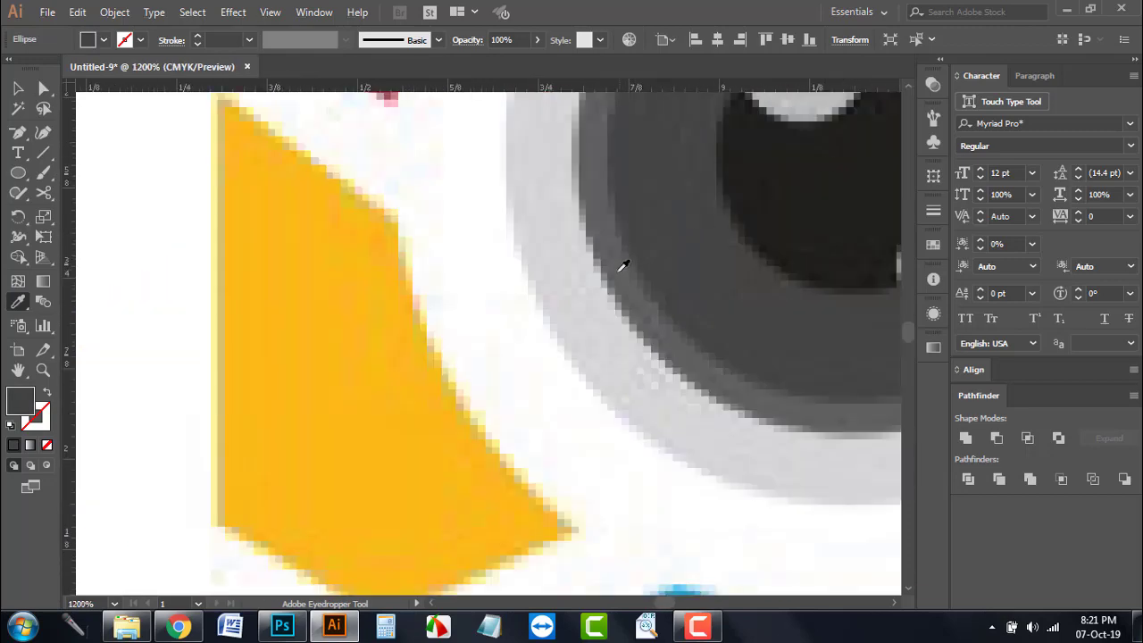
pyautogui.scroll(-2, 722, 258)
pyautogui.scroll(-2, 722, 258)
pyautogui.scroll(-3, 722, 258)
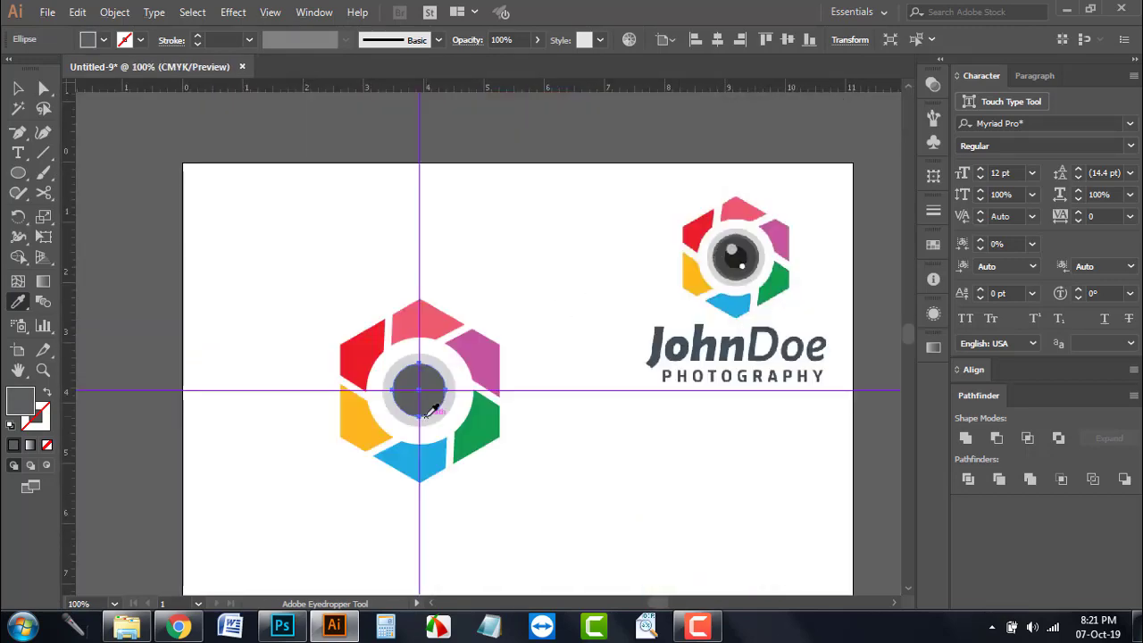
pyautogui.scroll(3, 434, 413)
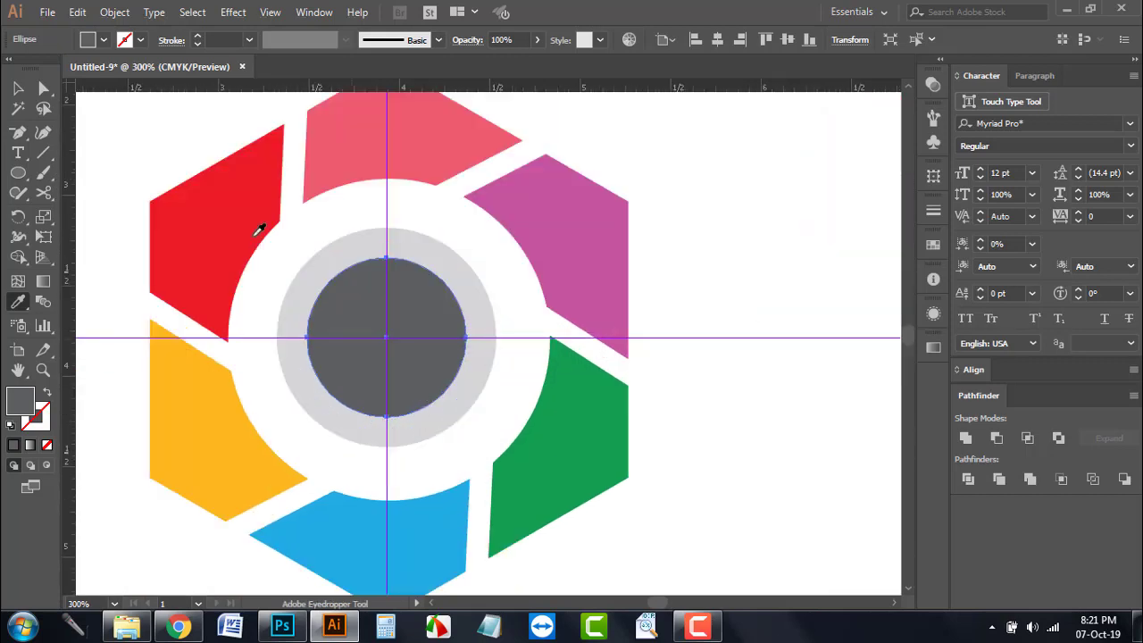
pyautogui.click(17, 87)
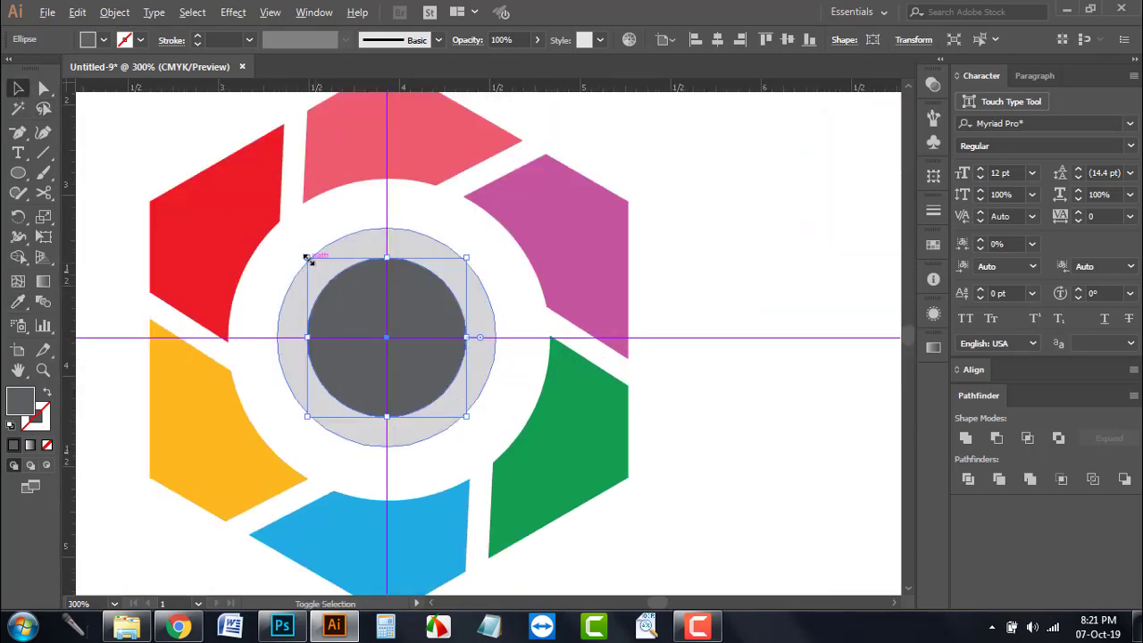
pyautogui.moveTo(306, 258); pyautogui.dragTo(319, 263)
pyautogui.scroll(-1, 398, 351)
pyautogui.scroll(-1, 398, 351)
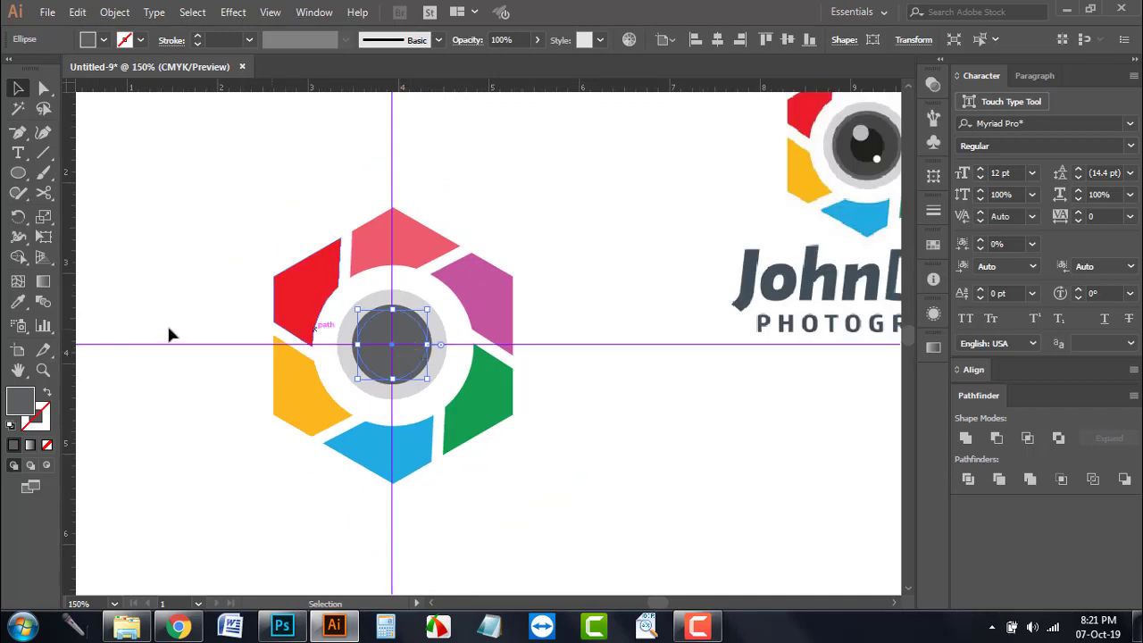
pyautogui.click(19, 303)
pyautogui.click(852, 158)
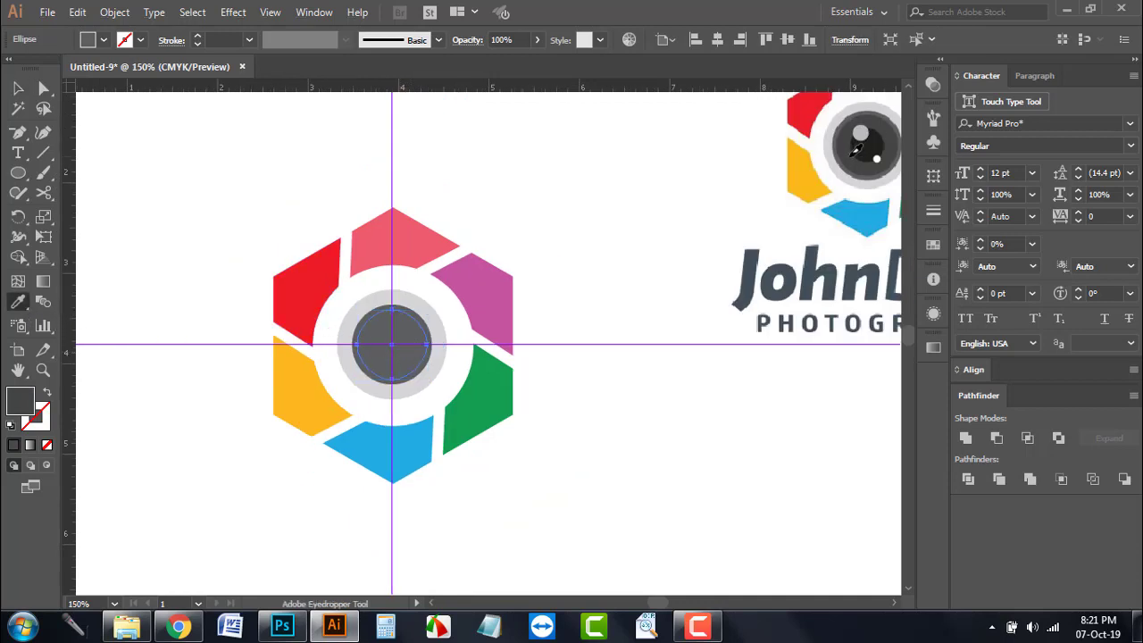
# Step: Shrink the centre circle to 0.44 in and fill it with the reference's black
pyautogui.click(17, 88)
pyautogui.press('a')
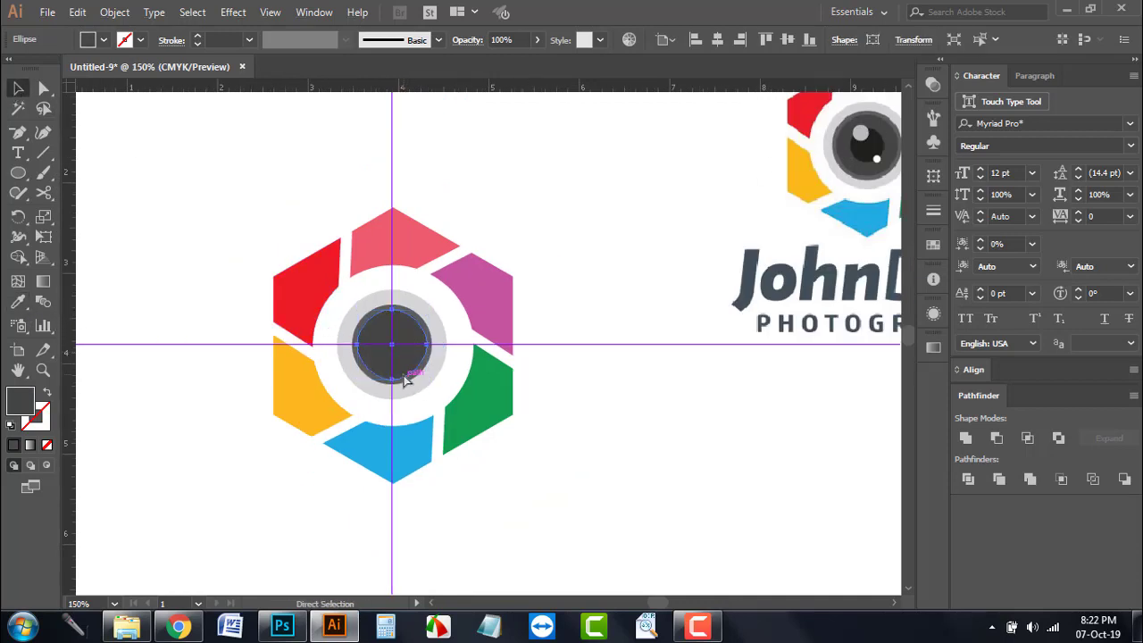
pyautogui.hotkey('ctrl', '+')
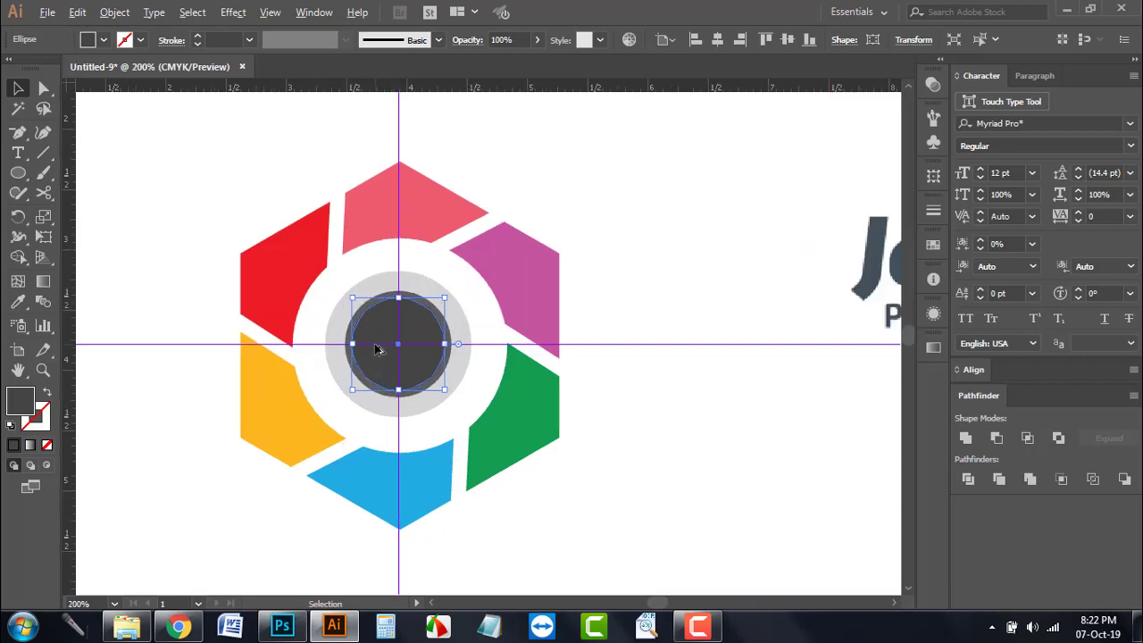
pyautogui.hotkey('ctrl', '+')
pyautogui.moveTo(342, 273); pyautogui.dragTo(370, 294)
pyautogui.hotkey('ctrl', '-')
pyautogui.scroll(1, 377, 335)
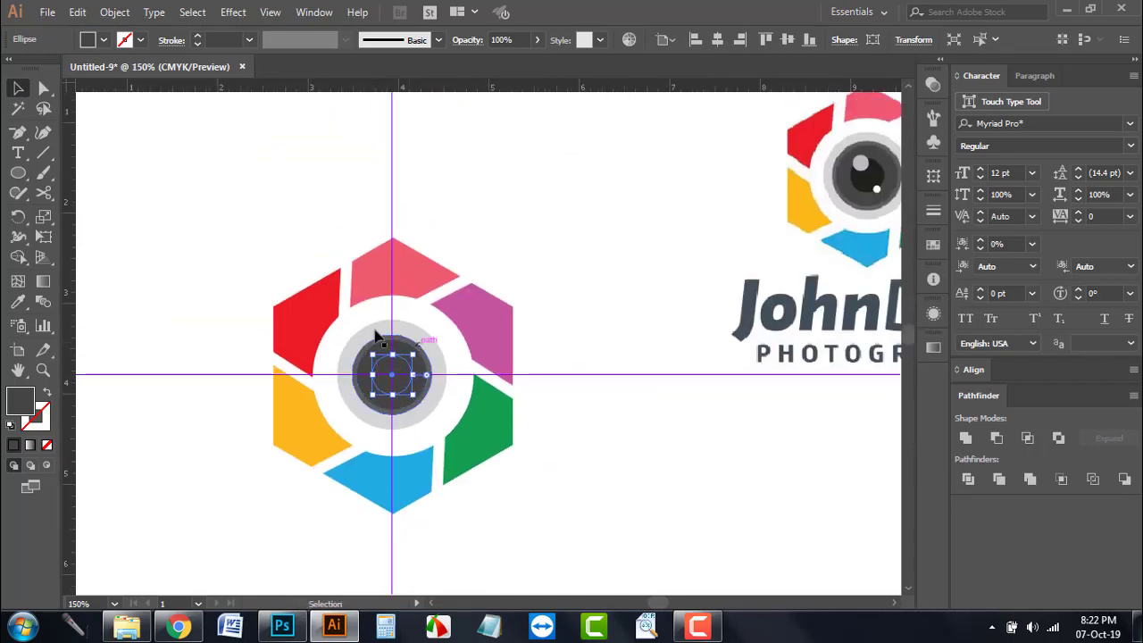
pyautogui.click(18, 301)
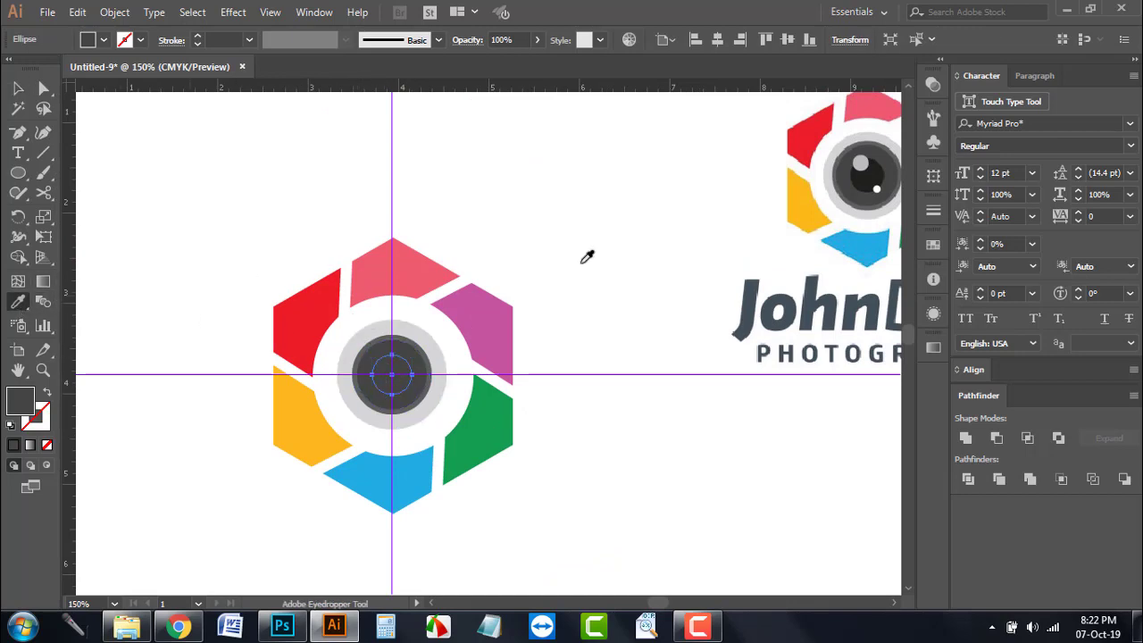
pyautogui.click(866, 176)
pyautogui.press('v')
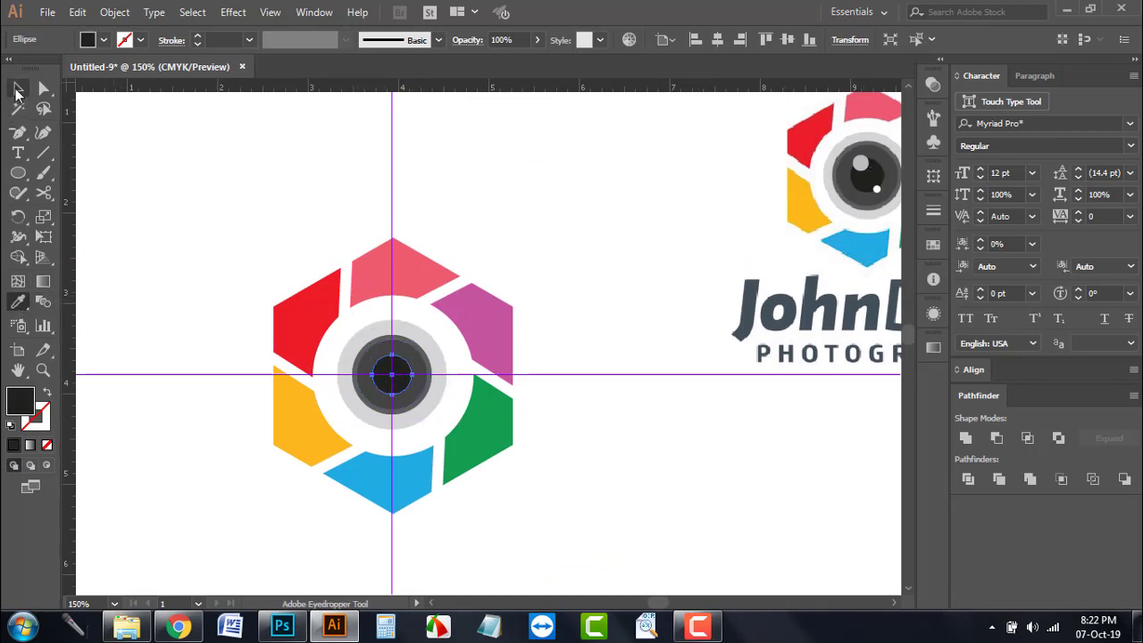
pyautogui.click(352, 264)
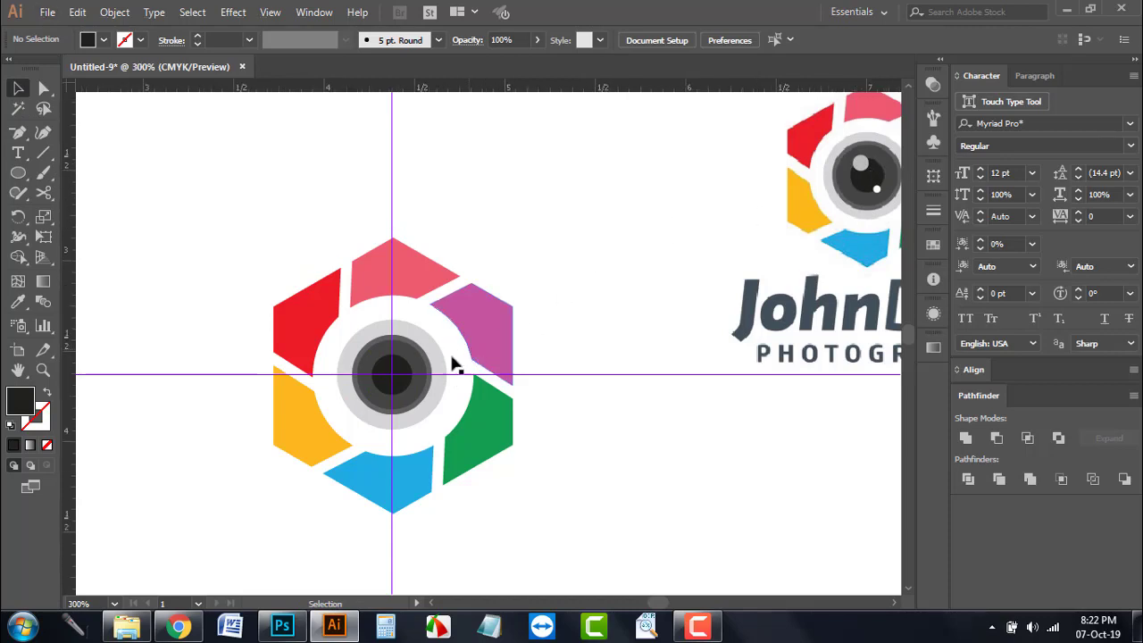
# Step: Copy the black circle, shrink it to 0.23 in, and place it slightly off-centre
pyautogui.scroll(2, 453, 365)
pyautogui.scroll(1, 360, 375)
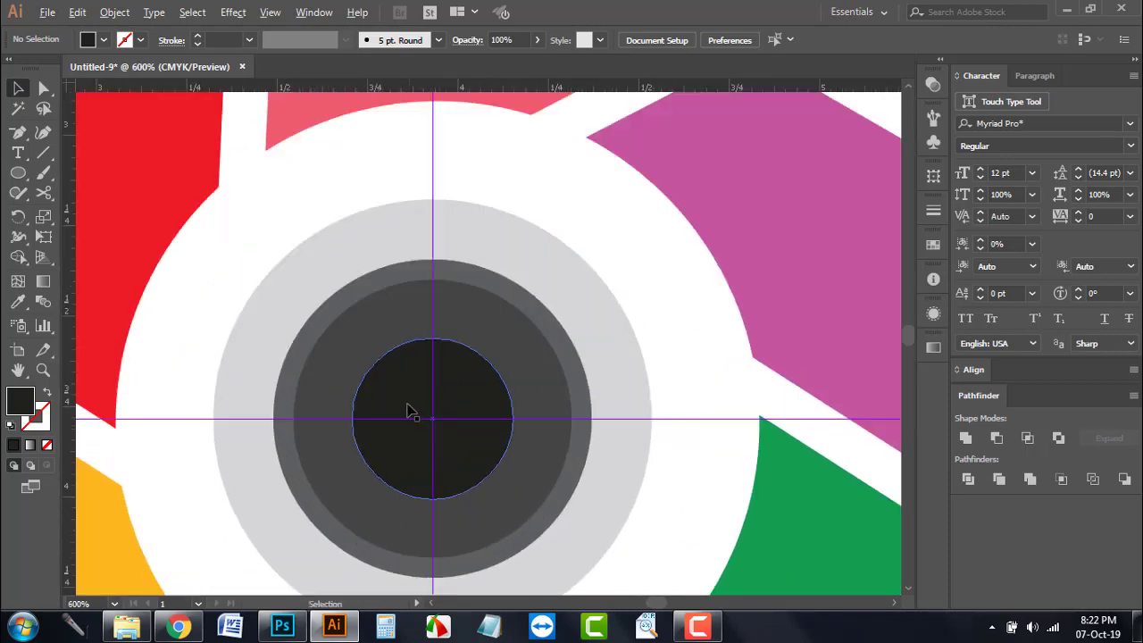
pyautogui.moveTo(408, 408); pyautogui.dragTo(373, 328)
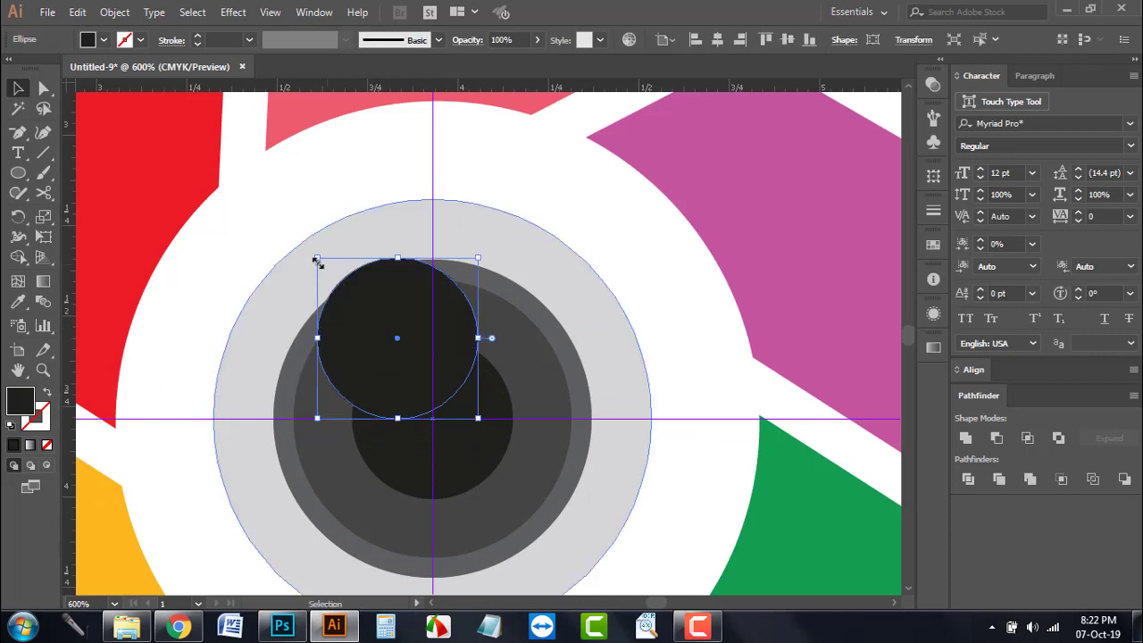
pyautogui.moveTo(316, 259); pyautogui.dragTo(357, 279)
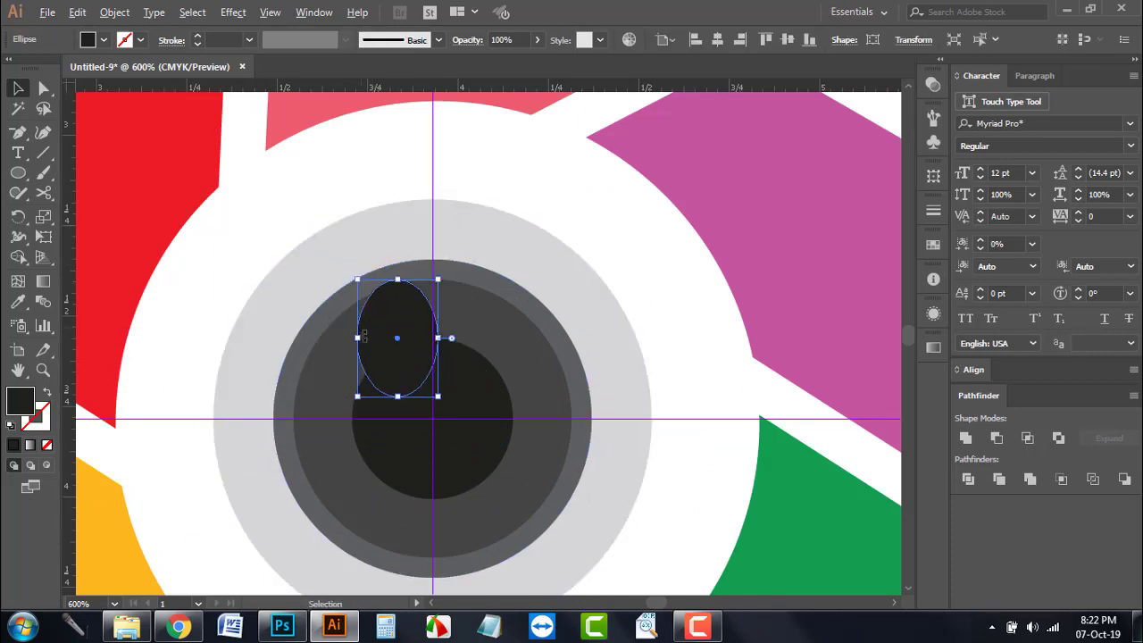
pyautogui.moveTo(363, 334); pyautogui.dragTo(359, 285)
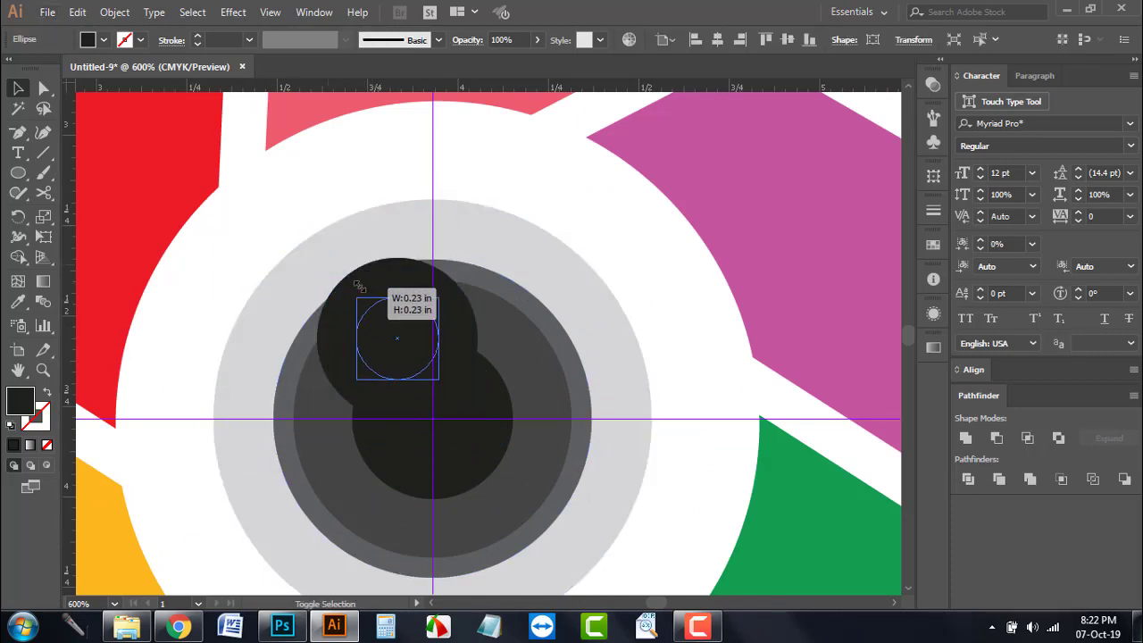
pyautogui.moveTo(393, 333); pyautogui.dragTo(398, 339)
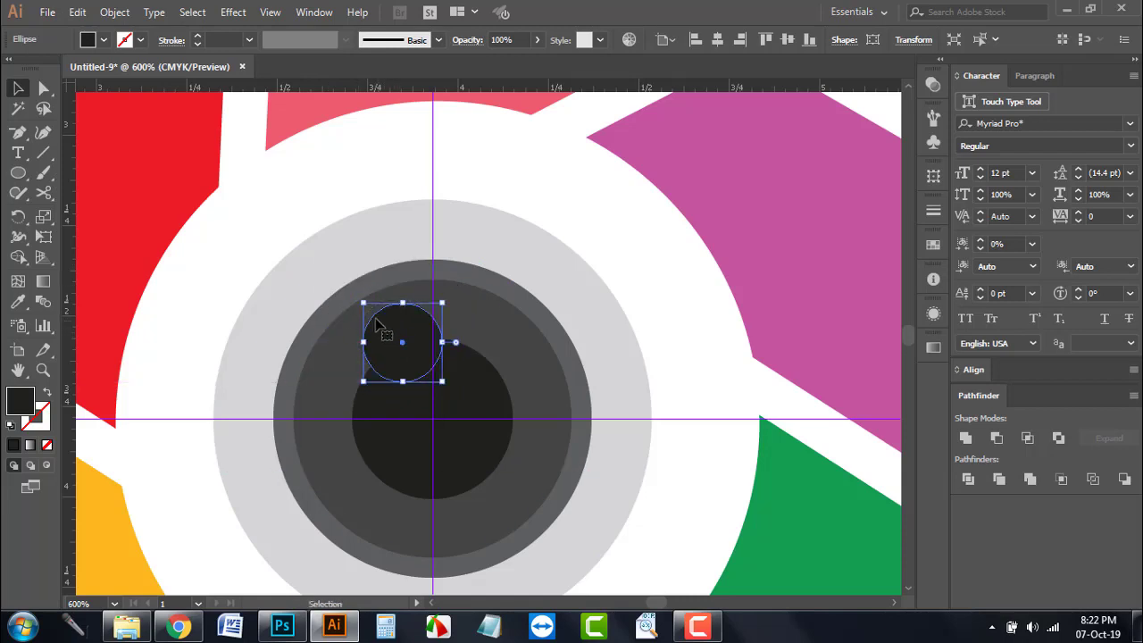
# Step: Fill the small highlight circle with light grey
pyautogui.scroll(-3, 379, 331)
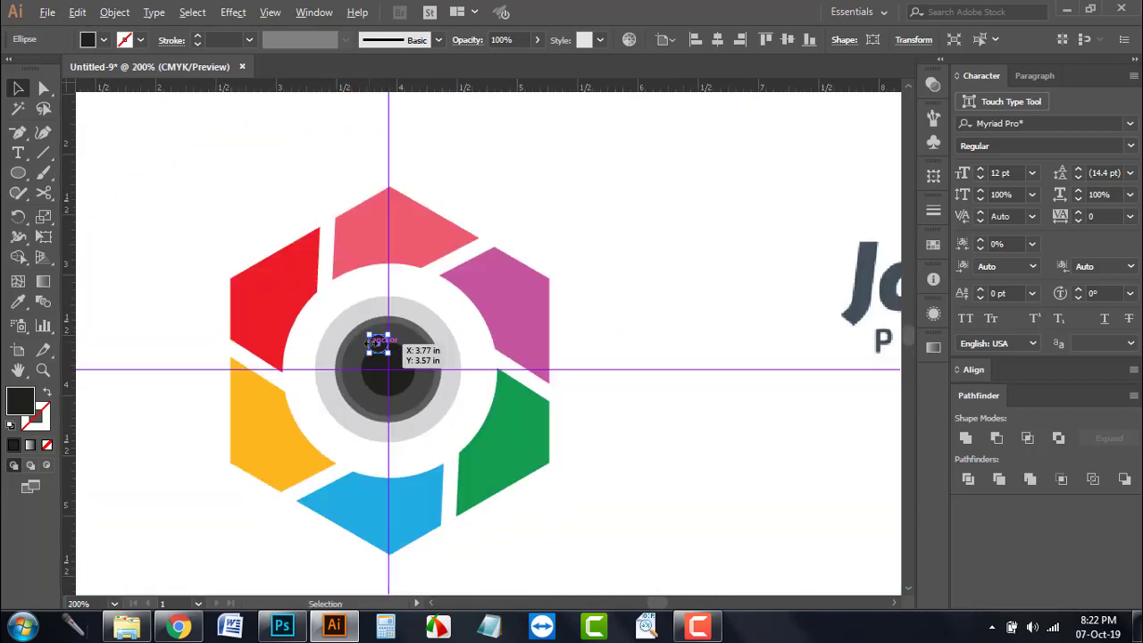
pyautogui.scroll(-1, 382, 344)
pyautogui.scroll(1, 633, 349)
pyautogui.scroll(1, 434, 413)
pyautogui.scroll(2, 435, 407)
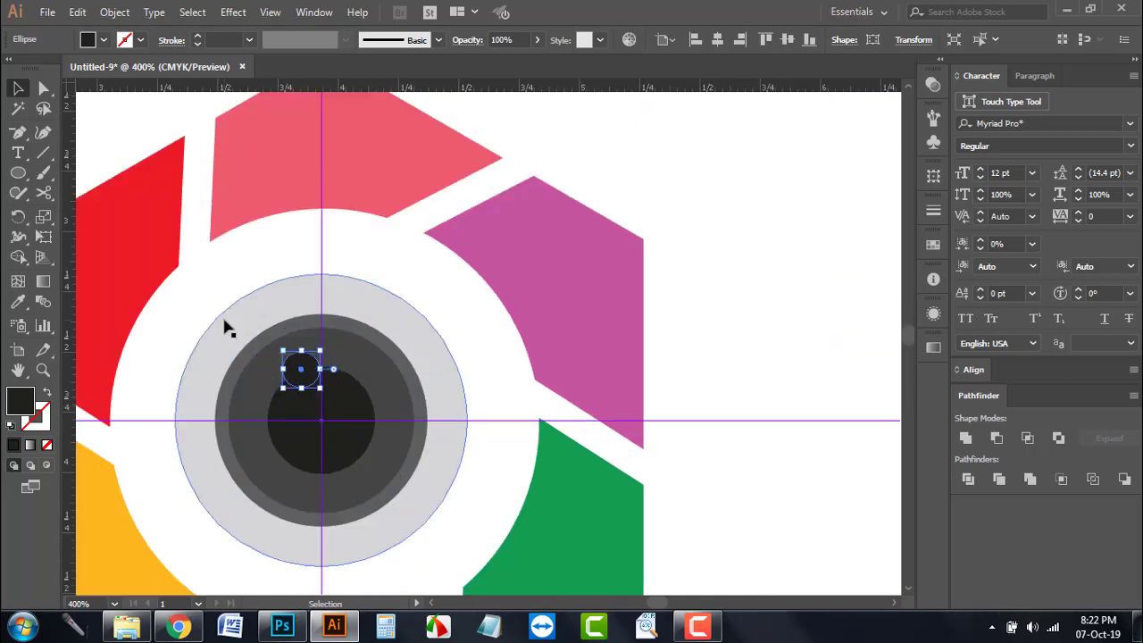
pyautogui.click(101, 41)
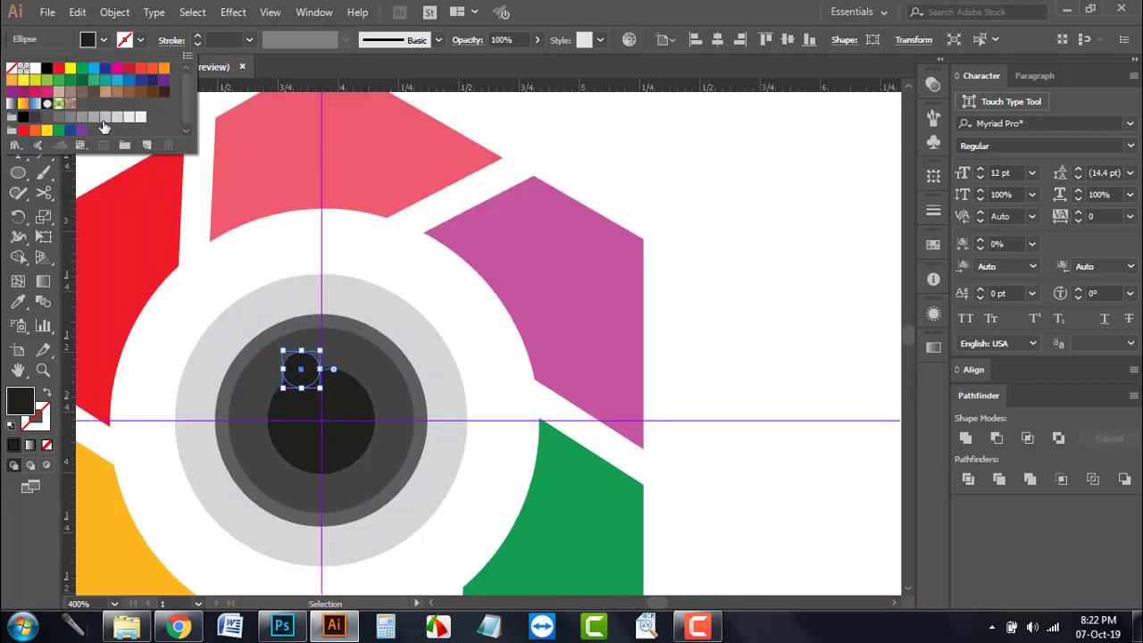
pyautogui.click(103, 126)
pyautogui.click(692, 181)
# Step: Add a smaller white copy of the grey dot at lower right of the pupil
pyautogui.scroll(-3, 202, 449)
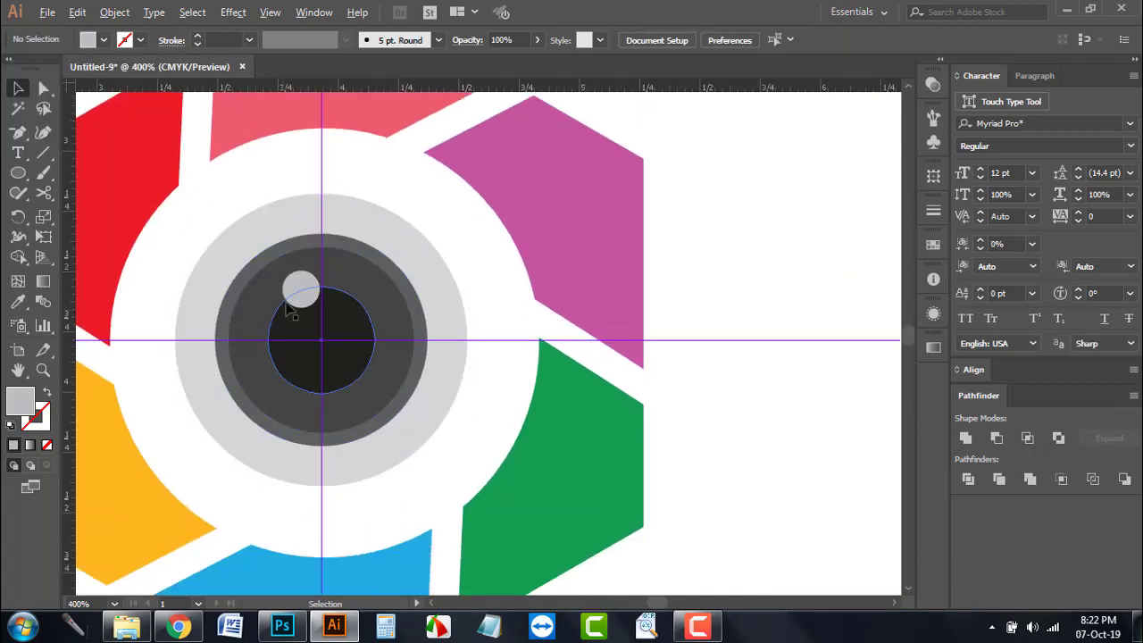
pyautogui.moveTo(294, 298); pyautogui.dragTo(348, 390)
pyautogui.scroll(4, 348, 389)
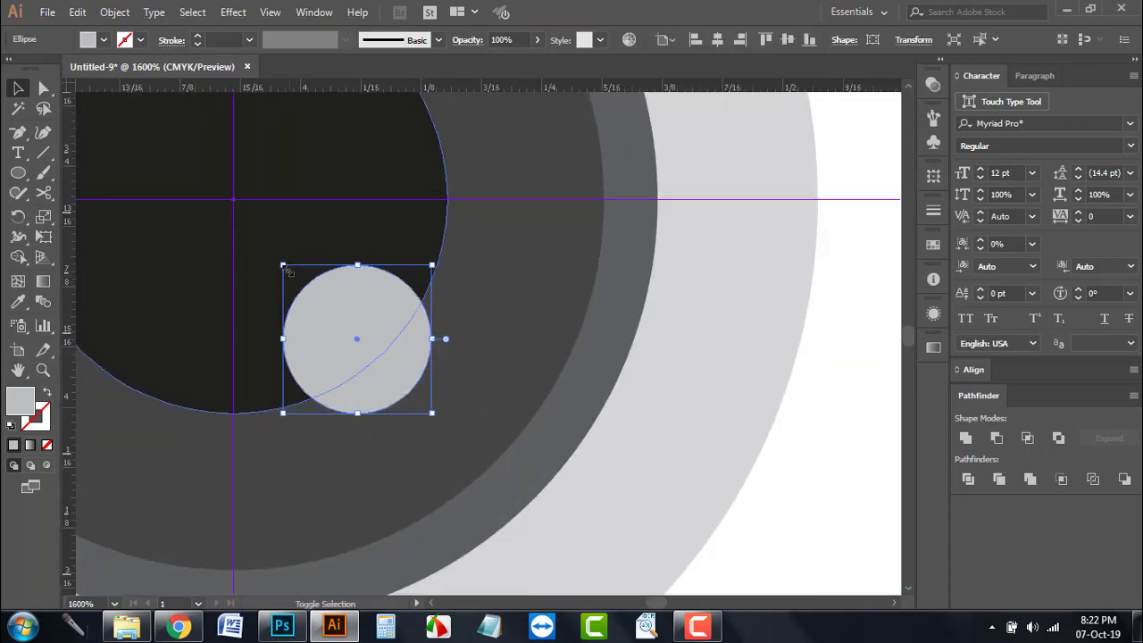
pyautogui.moveTo(284, 266); pyautogui.dragTo(305, 288)
pyautogui.click(104, 41)
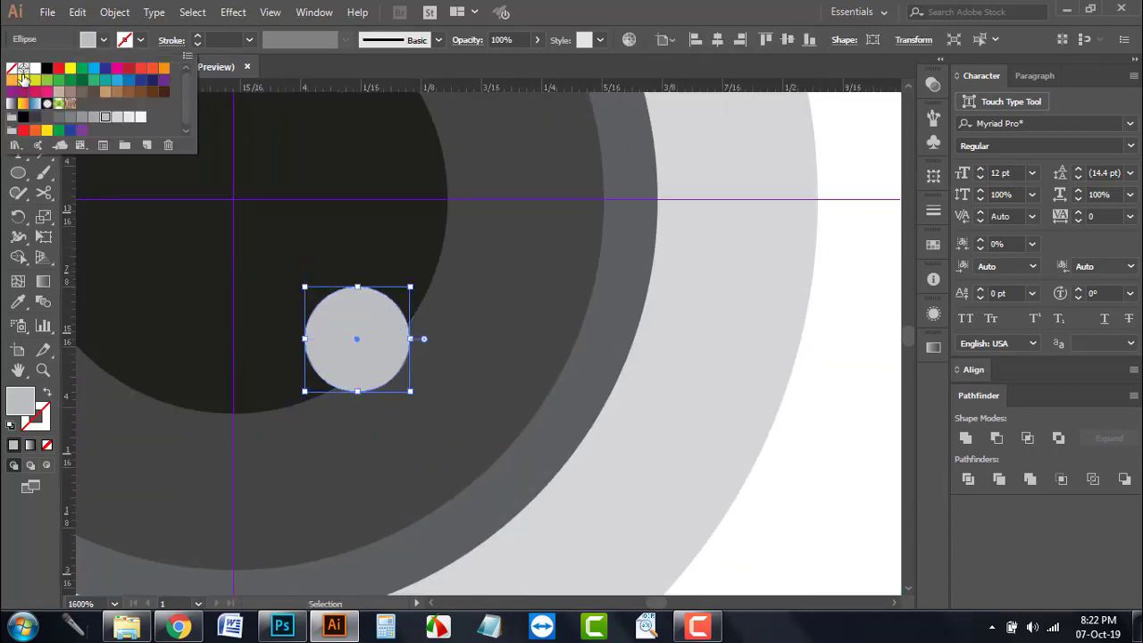
pyautogui.click(34, 70)
pyautogui.press('Escape')
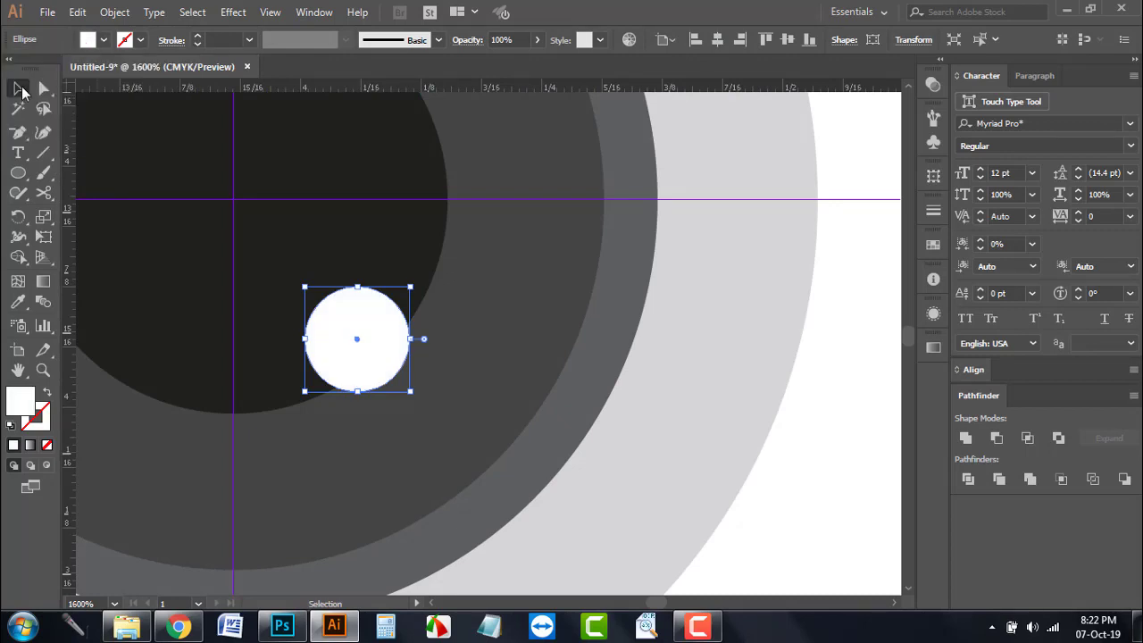
pyautogui.scroll(-4, 595, 311)
pyautogui.scroll(-3, 613, 365)
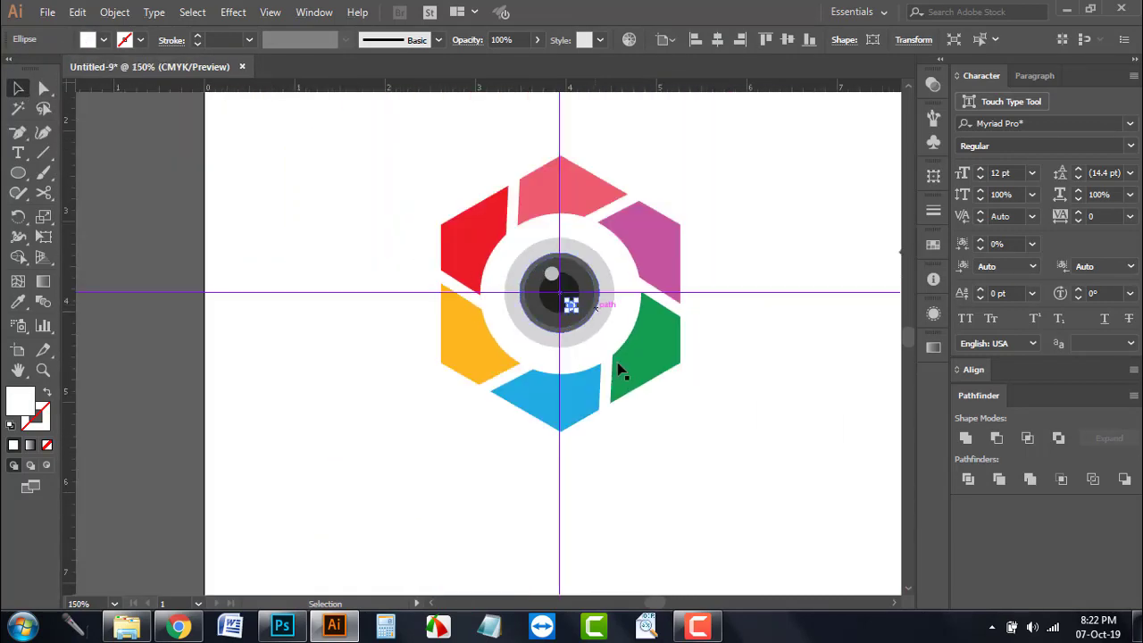
pyautogui.hotkey('ctrl', 'shift', 'a')
pyautogui.moveTo(650, 424); pyautogui.dragTo(507, 435)
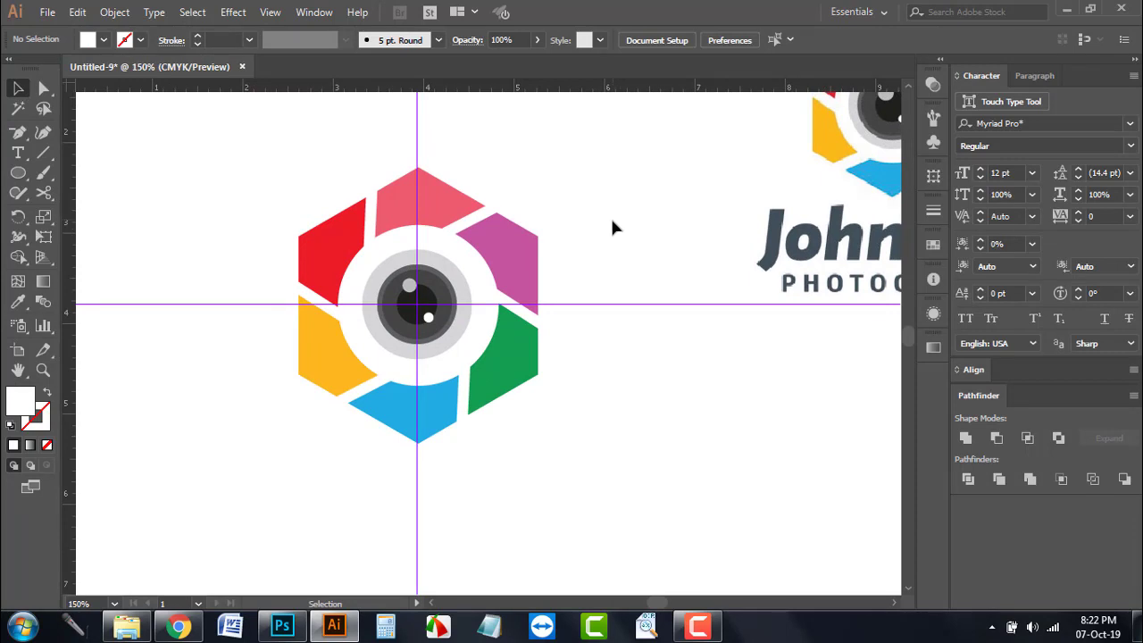
# Step: Hide the ruler guides
pyautogui.moveTo(613, 219); pyautogui.dragTo(653, 445)
pyautogui.rightClick(629, 234)
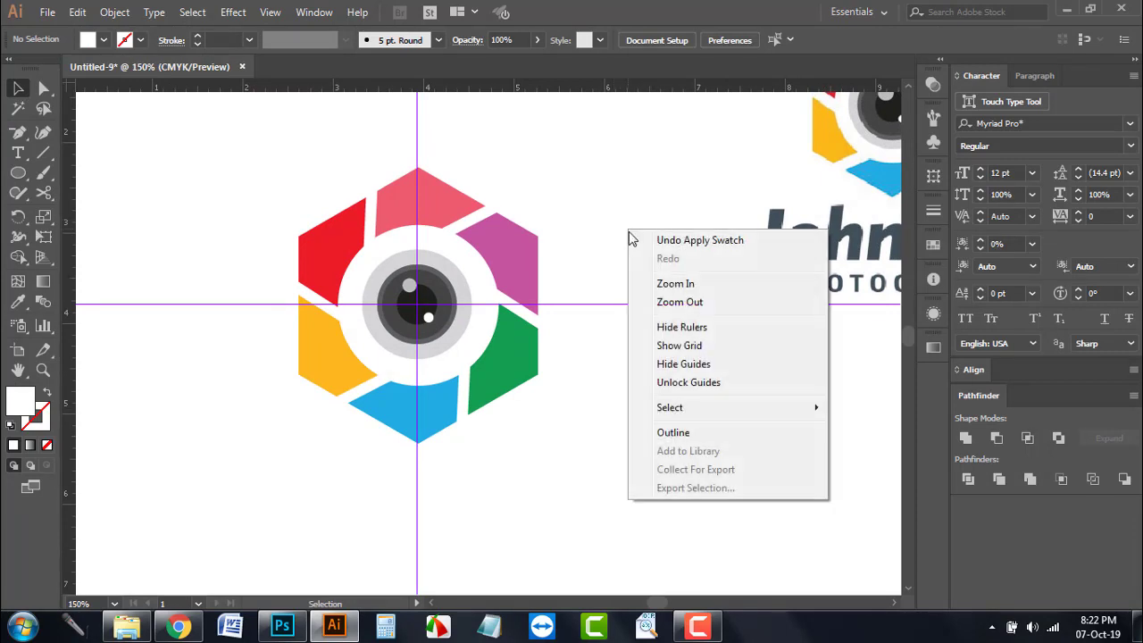
pyautogui.click(676, 363)
pyautogui.keyDown('alt'); pyautogui.scroll(-1, 598, 329); pyautogui.keyUp('alt')
pyautogui.moveTo(609, 334)
pyautogui.mouseDown()
pyautogui.moveTo(561, 287)
pyautogui.moveTo(510, 282)
pyautogui.mouseUp()
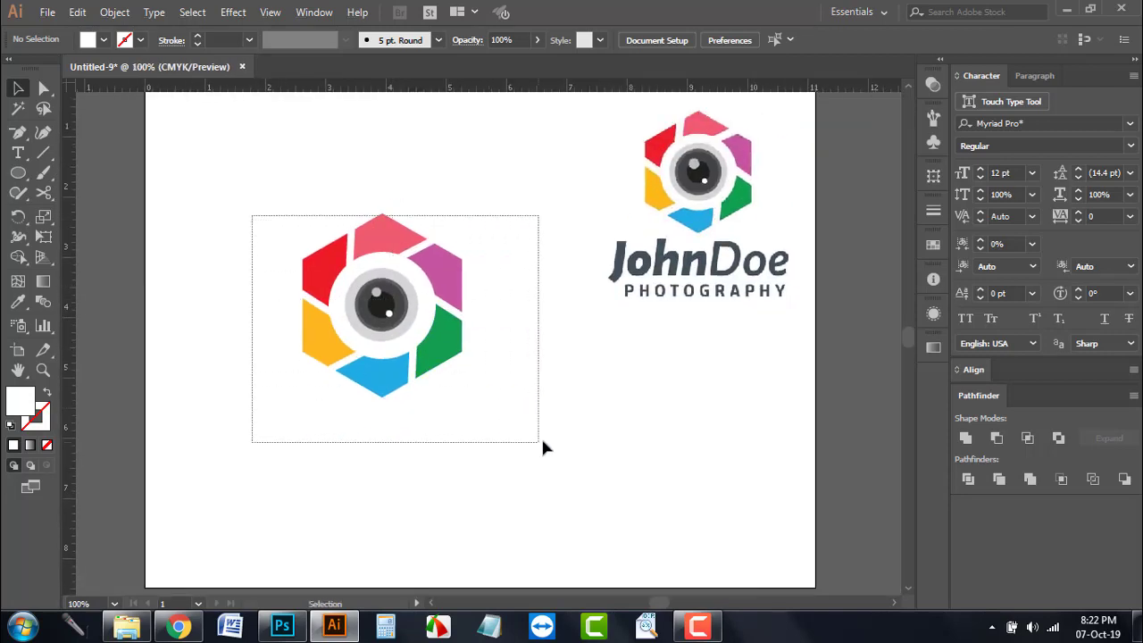
# Step: Try enlarging the whole camera logo, then undo to keep its original size
pyautogui.moveTo(385, 299); pyautogui.dragTo(542, 432)
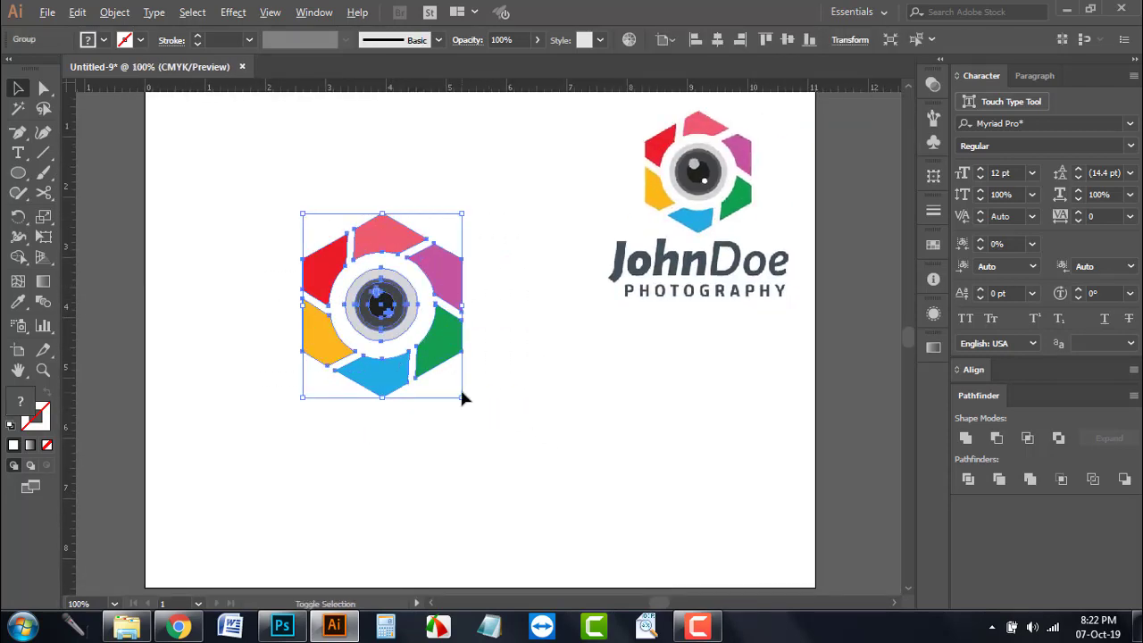
pyautogui.moveTo(463, 396); pyautogui.dragTo(507, 430)
pyautogui.click(521, 431)
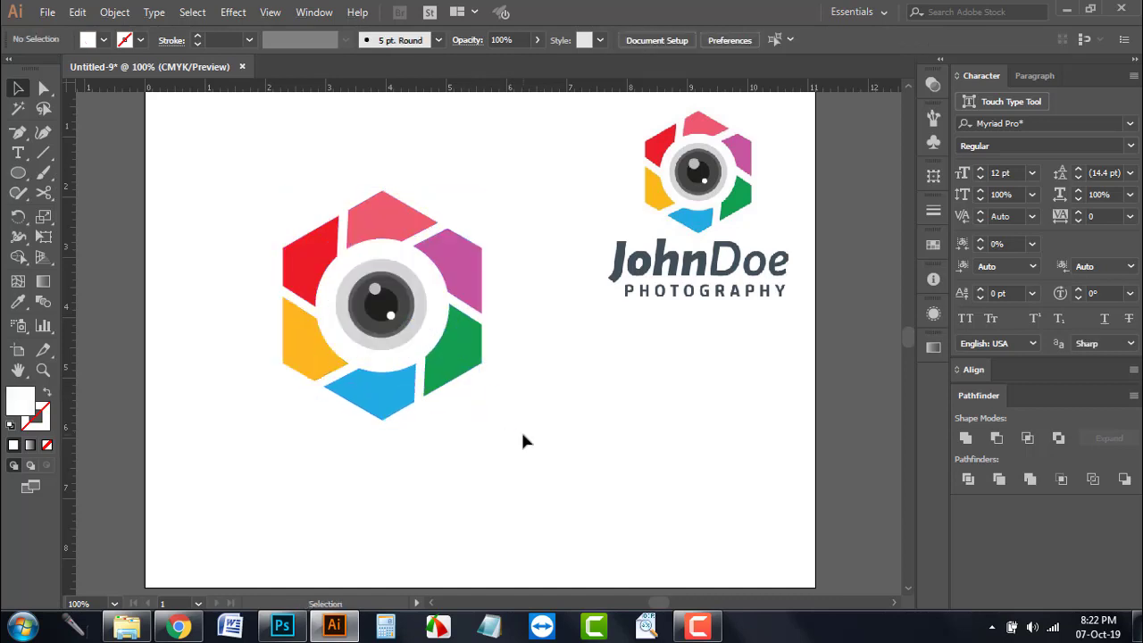
pyautogui.hotkey('ctrl', 'z')
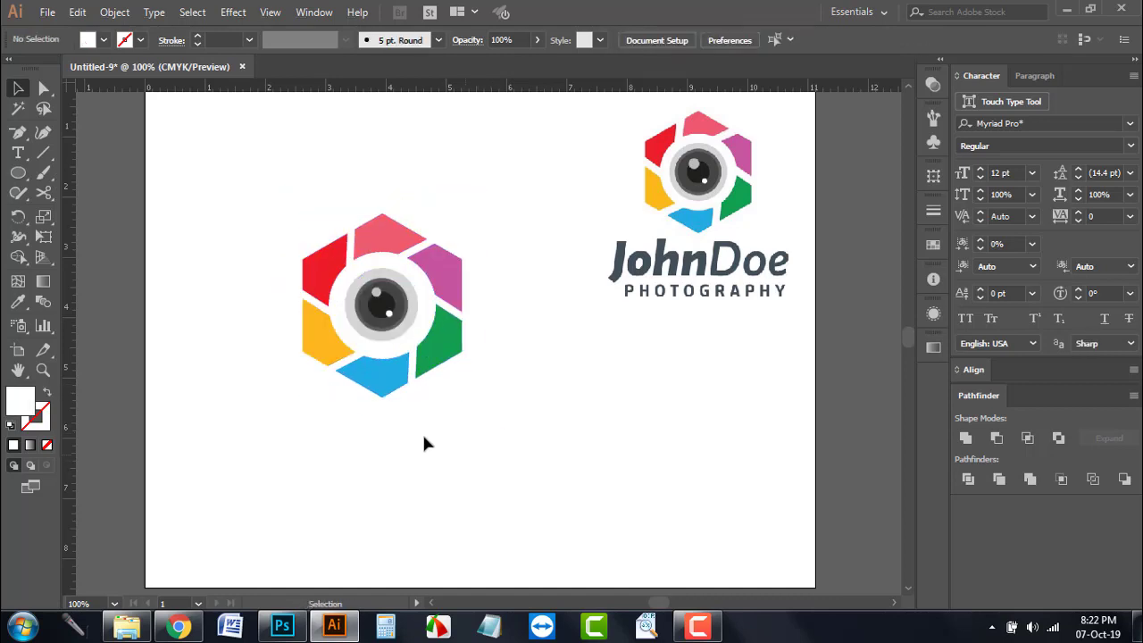
# Step: Type 'JohnDoe' at 48 pt below the logo and scale it up
pyautogui.press('t')
pyautogui.scroll(-1, 312, 322)
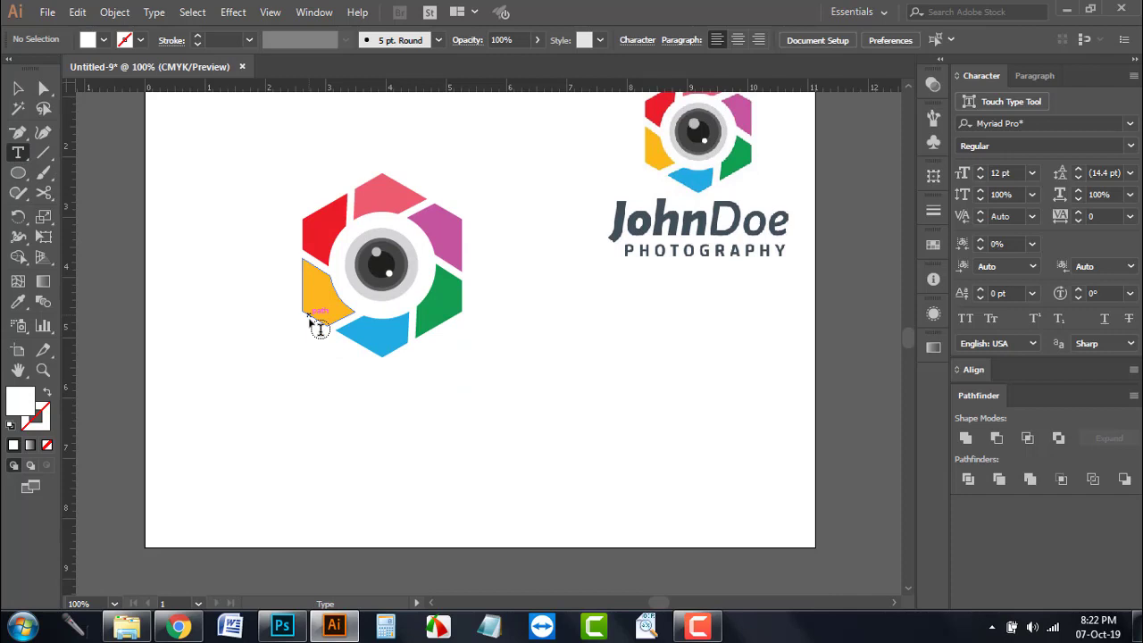
pyautogui.click(284, 393)
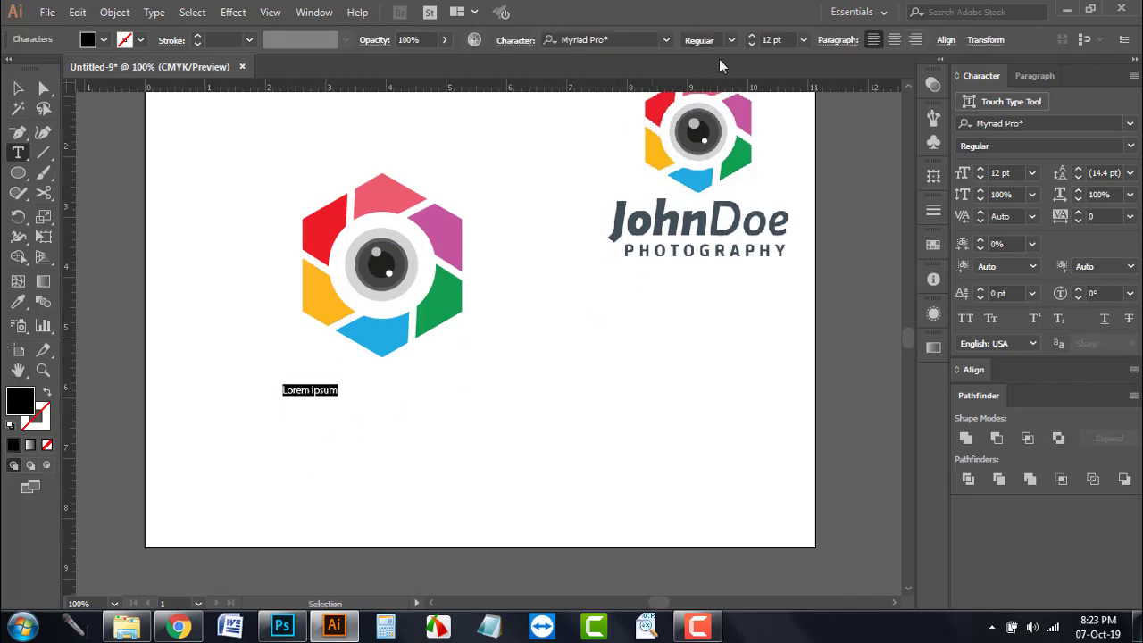
pyautogui.click(804, 39)
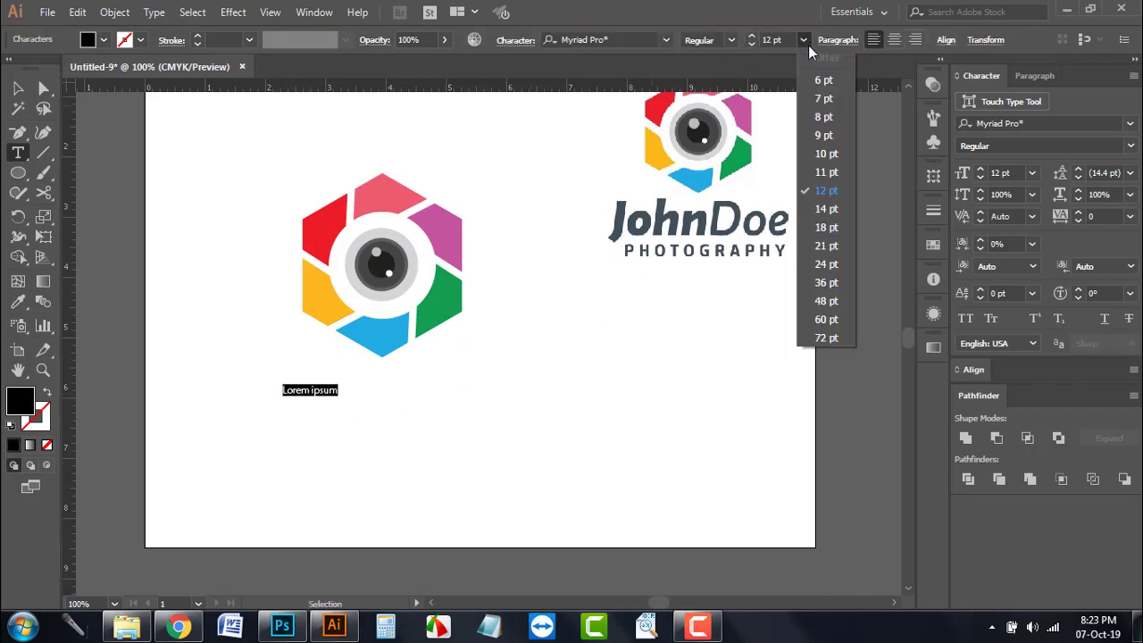
pyautogui.click(824, 304)
pyautogui.write('John Doe')
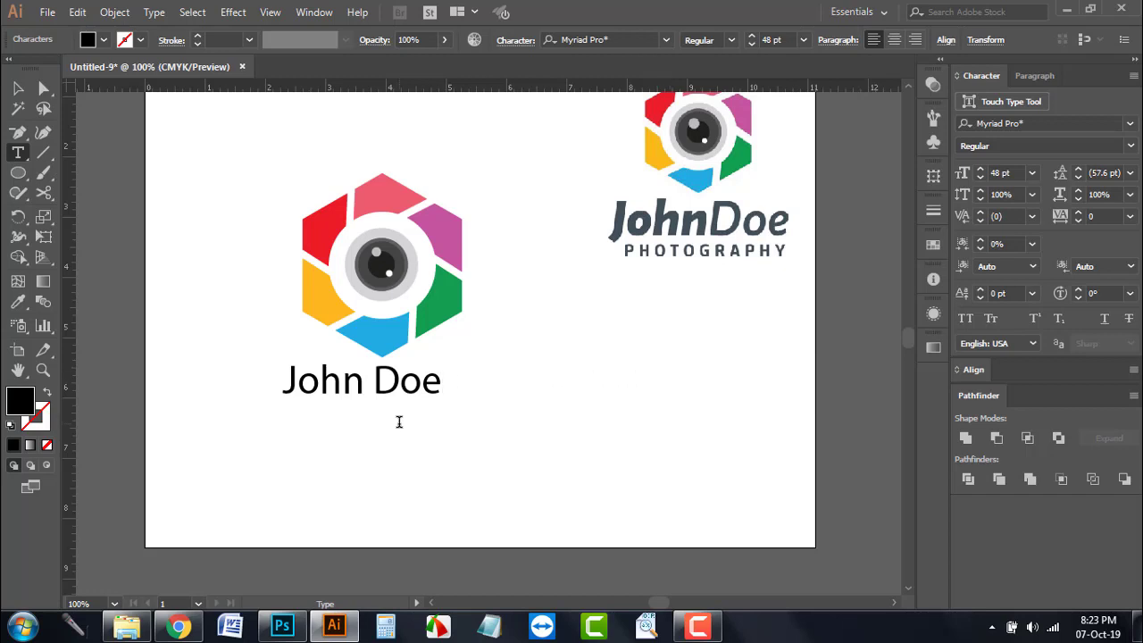
pyautogui.press('BackSpace')
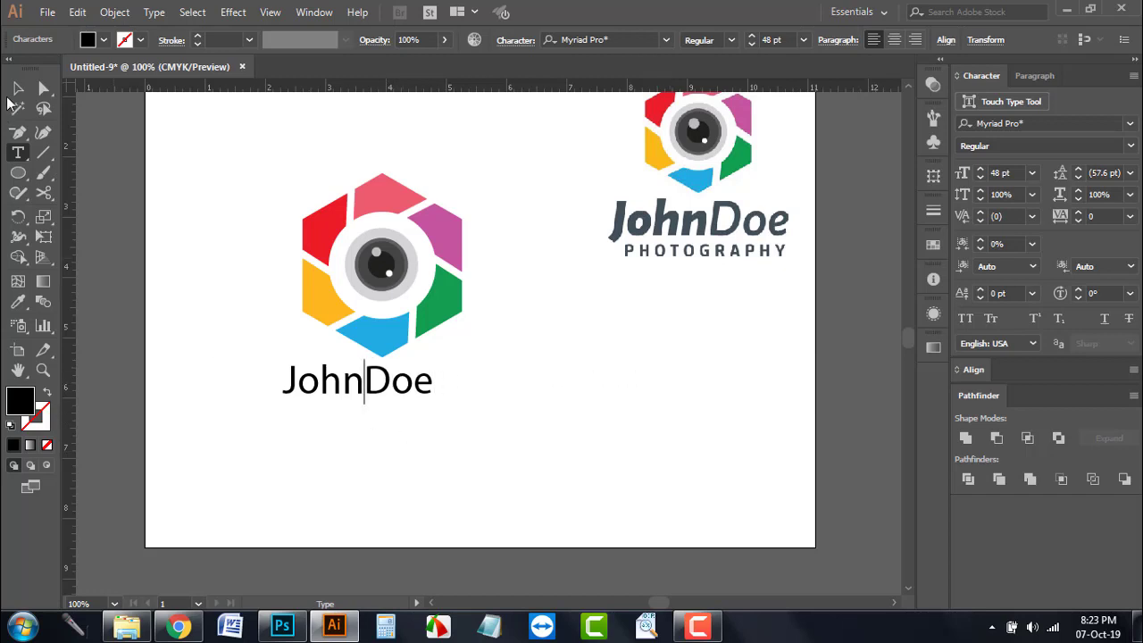
pyautogui.click(17, 87)
pyautogui.moveTo(434, 400); pyautogui.dragTo(482, 422)
# Step: Set the name in Lato, with John Bold Italic and Doe Medium Italic
pyautogui.click(666, 41)
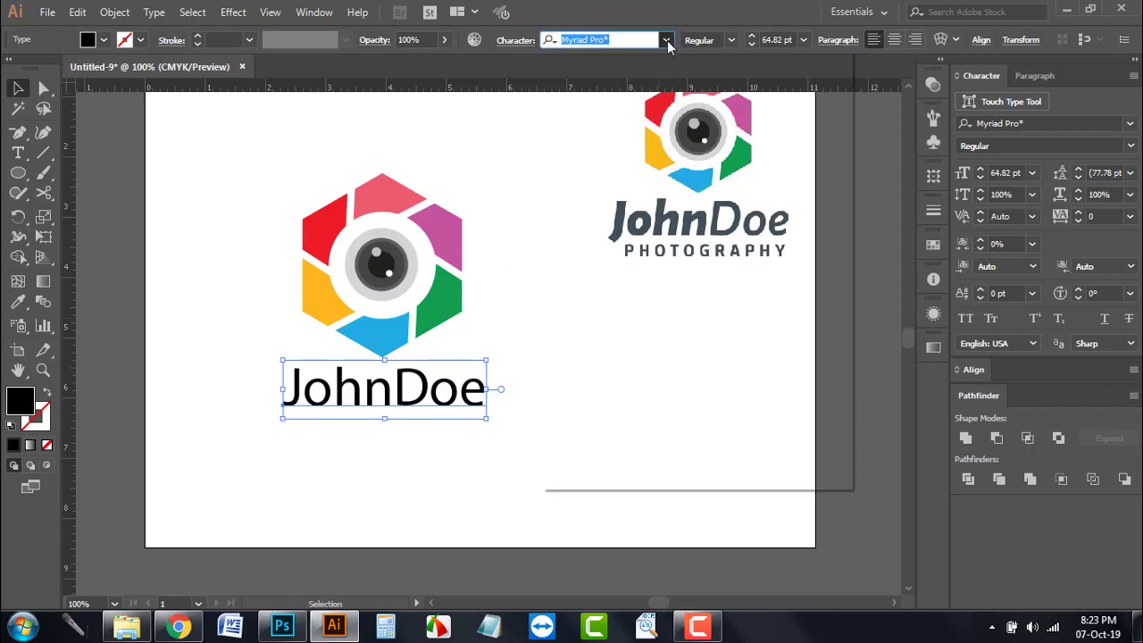
pyautogui.click(607, 287)
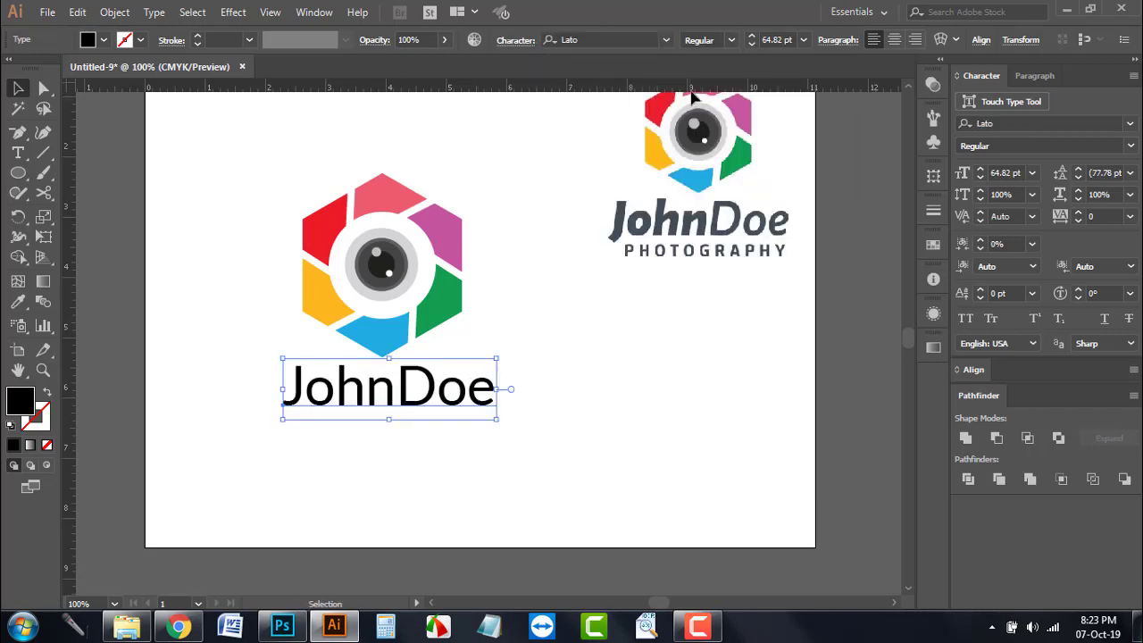
pyautogui.doubleClick(397, 404)
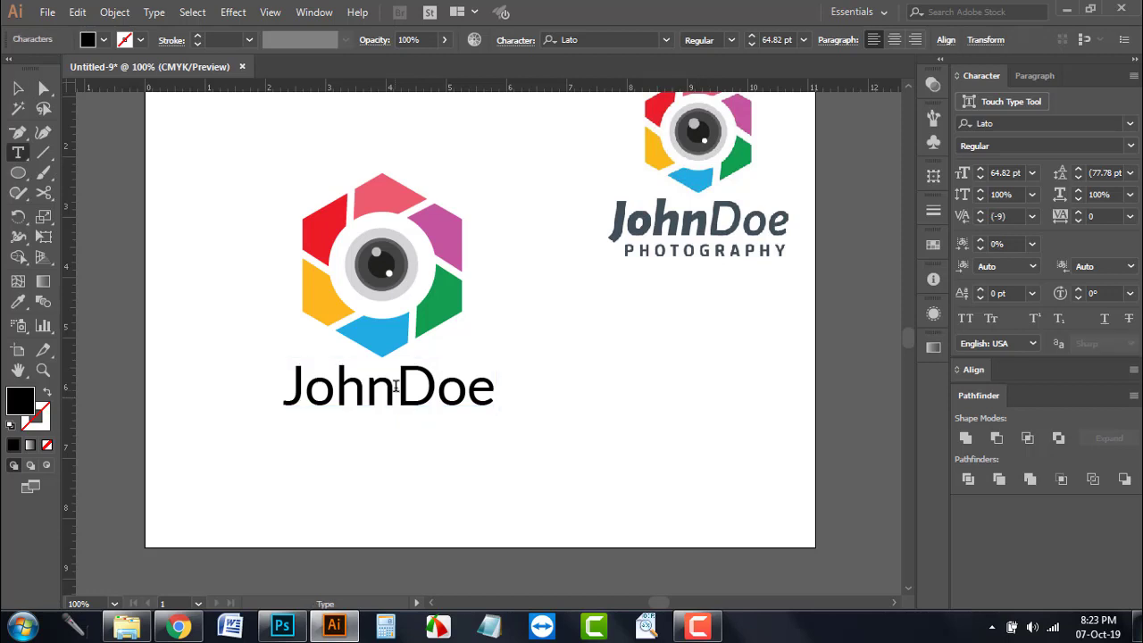
pyautogui.moveTo(396, 402); pyautogui.dragTo(216, 386)
pyautogui.click(731, 40)
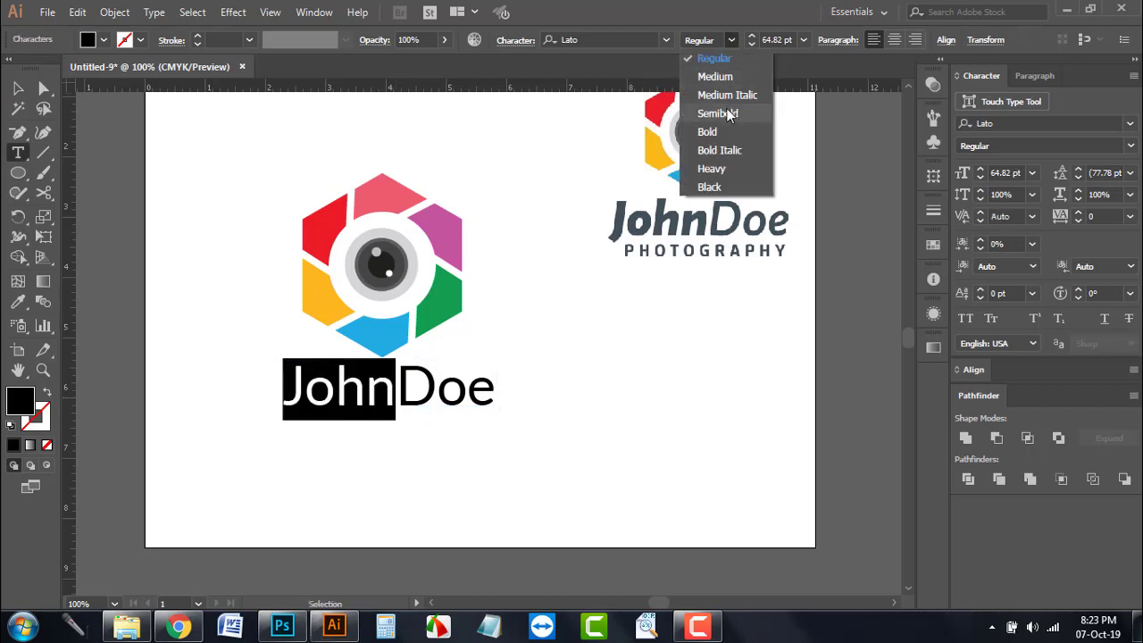
pyautogui.click(720, 150)
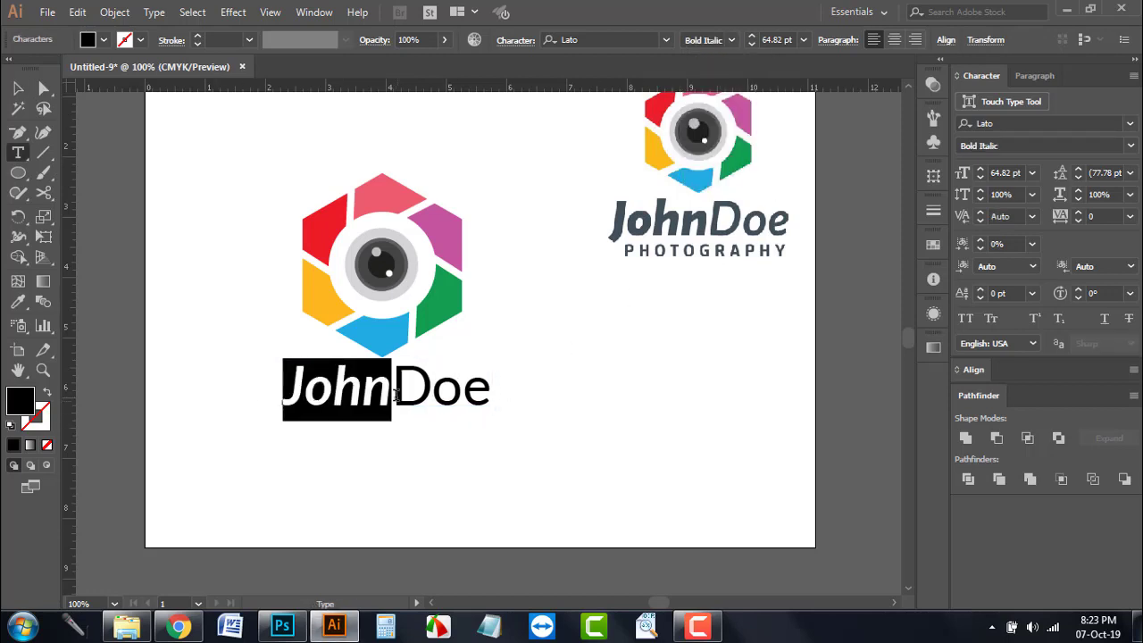
pyautogui.moveTo(393, 391); pyautogui.dragTo(517, 385)
pyautogui.click(732, 40)
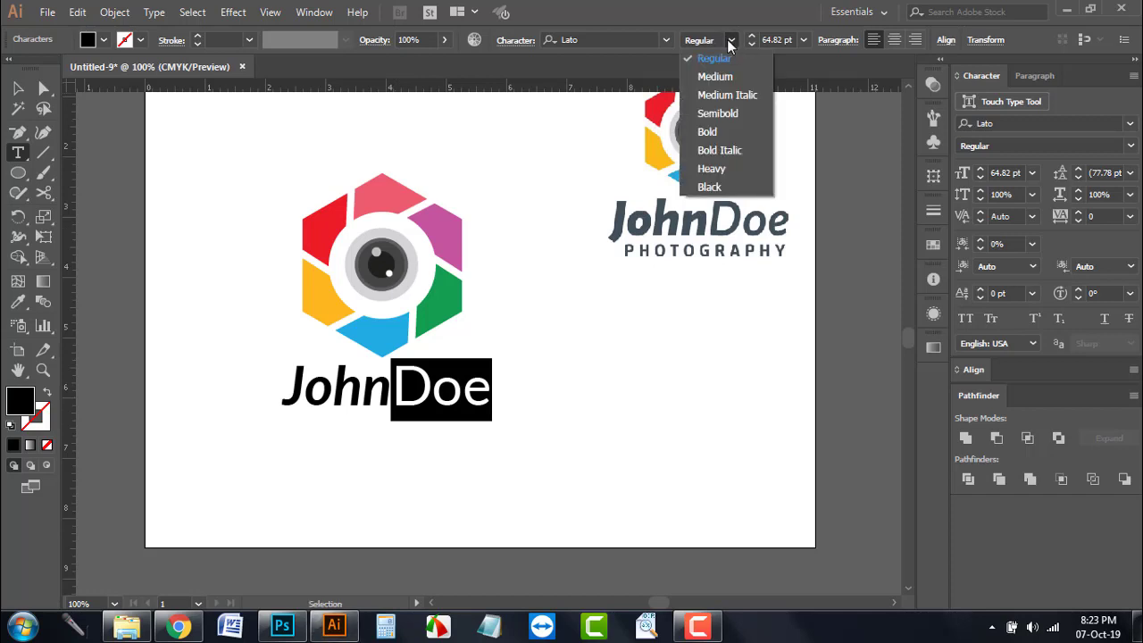
pyautogui.click(727, 96)
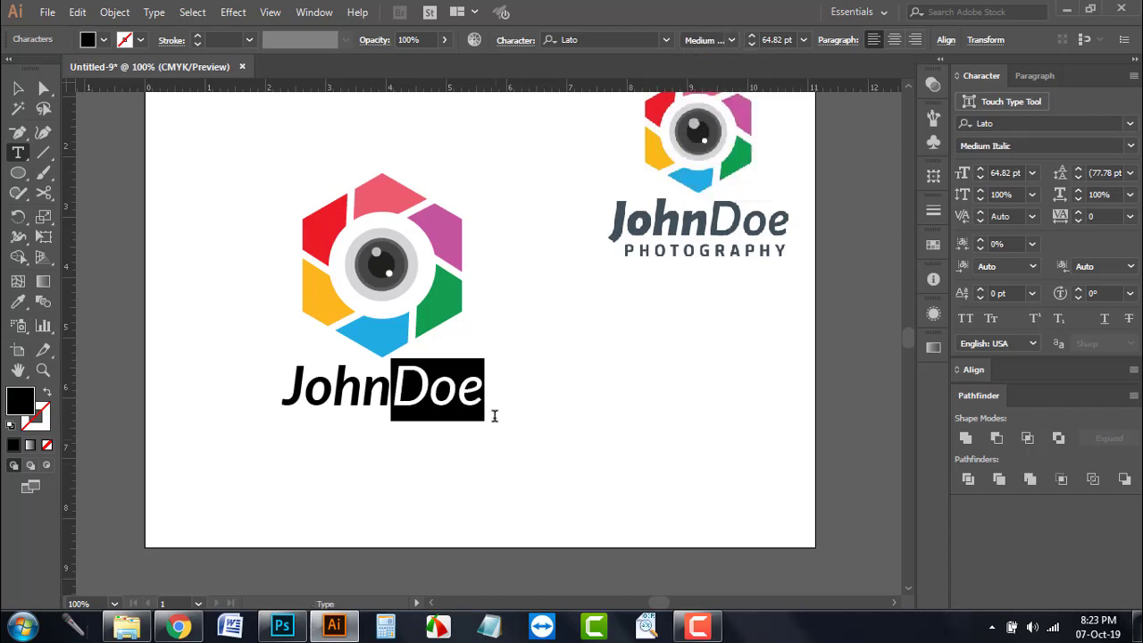
pyautogui.click(490, 397)
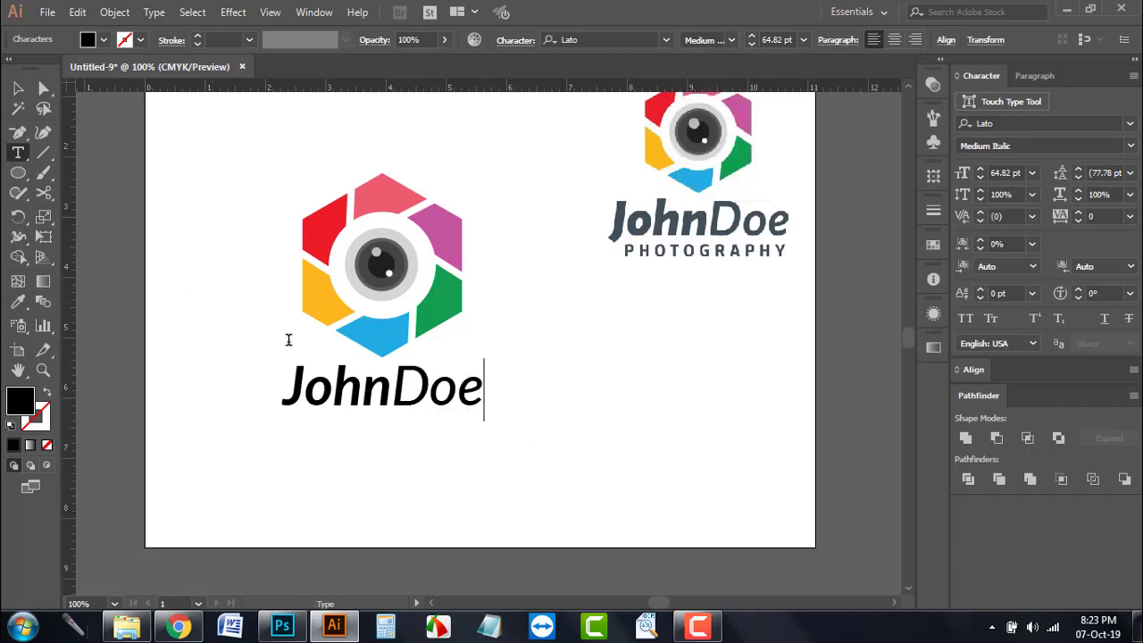
pyautogui.moveTo(276, 386); pyautogui.dragTo(393, 386)
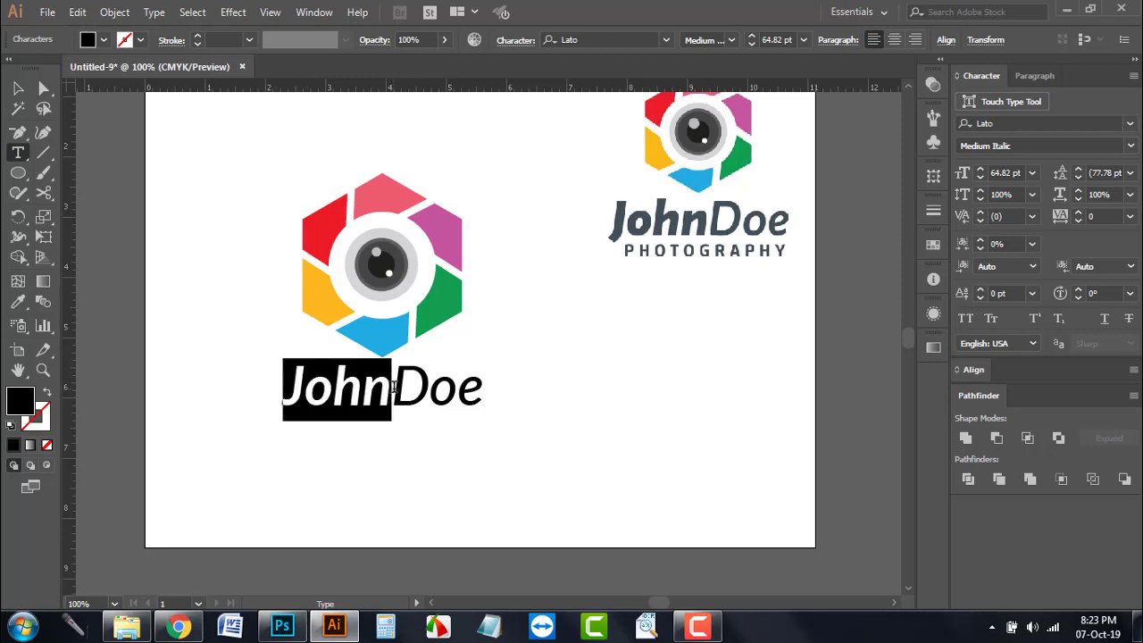
# Step: Colour John with the reference's slate grey, then eyedrop that grey onto Doe
pyautogui.click(18, 302)
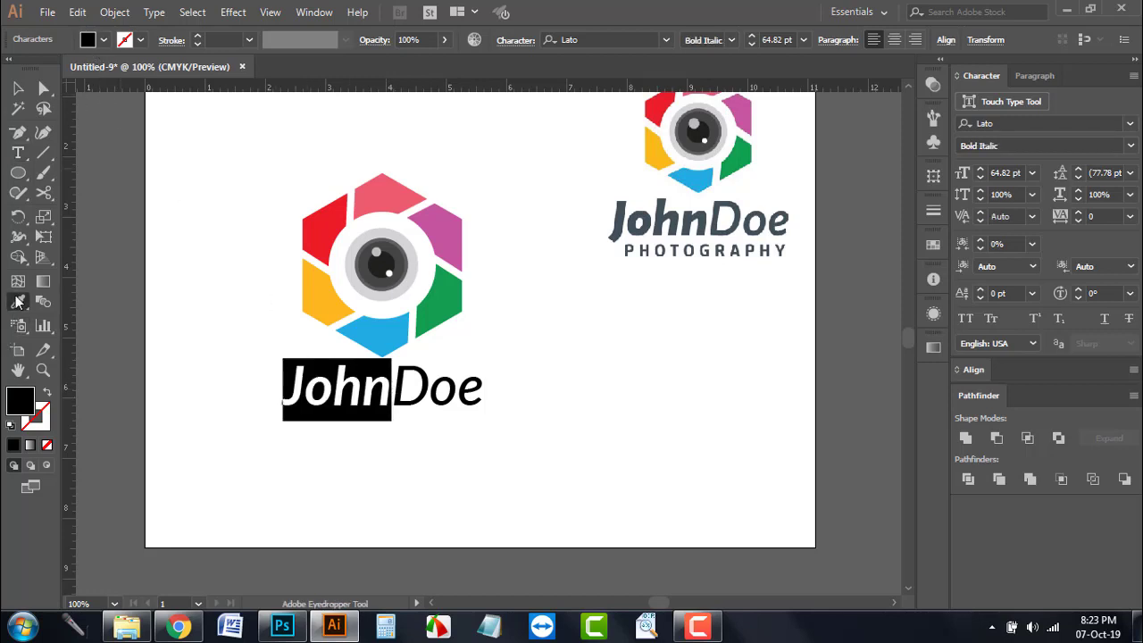
pyautogui.click(652, 222)
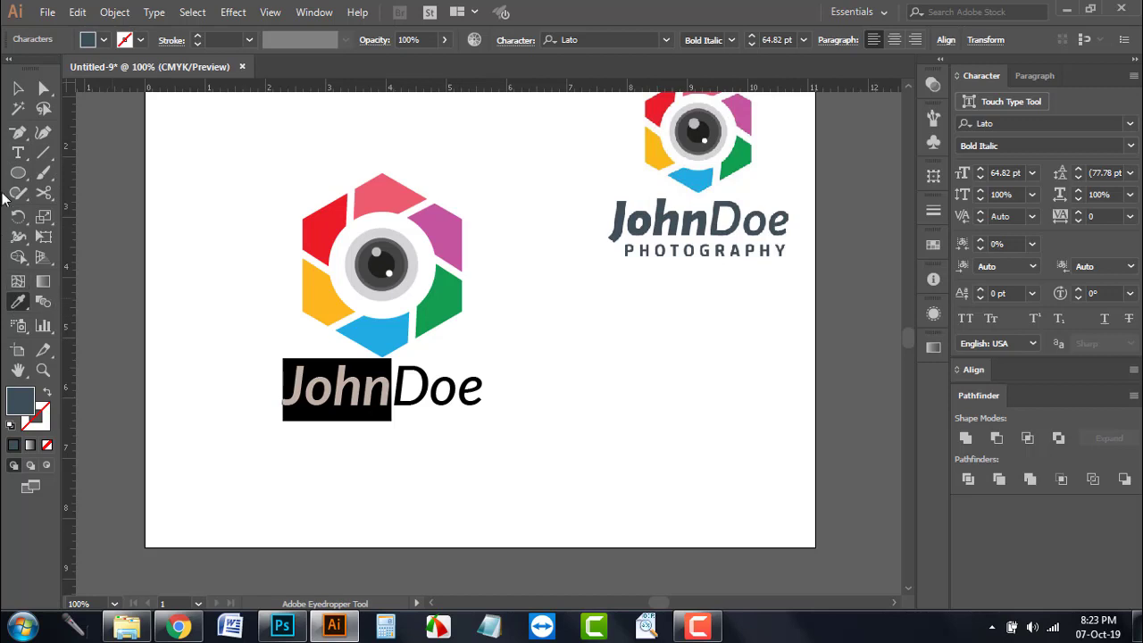
pyautogui.click(18, 153)
pyautogui.moveTo(399, 386); pyautogui.dragTo(515, 390)
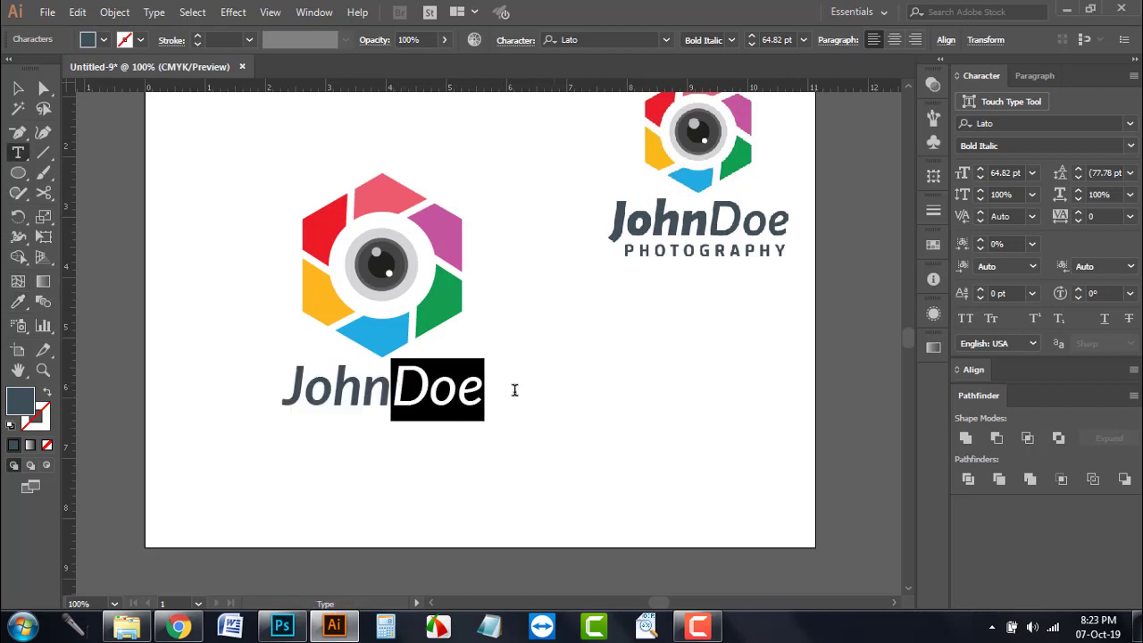
pyautogui.click(18, 302)
pyautogui.click(715, 229)
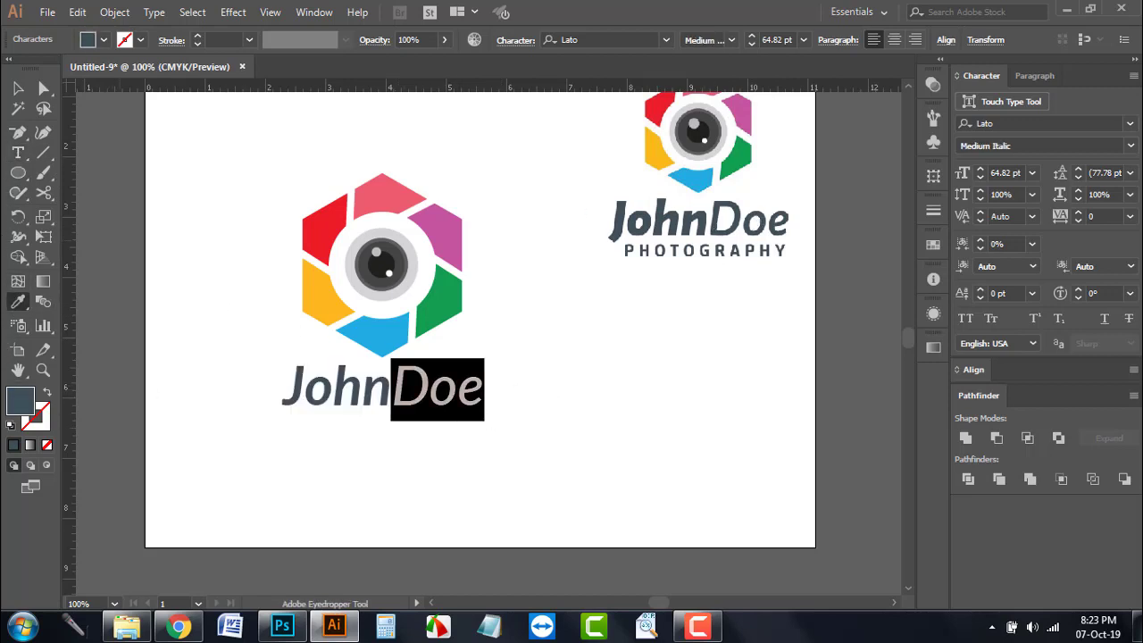
pyautogui.click(17, 89)
pyautogui.click(215, 335)
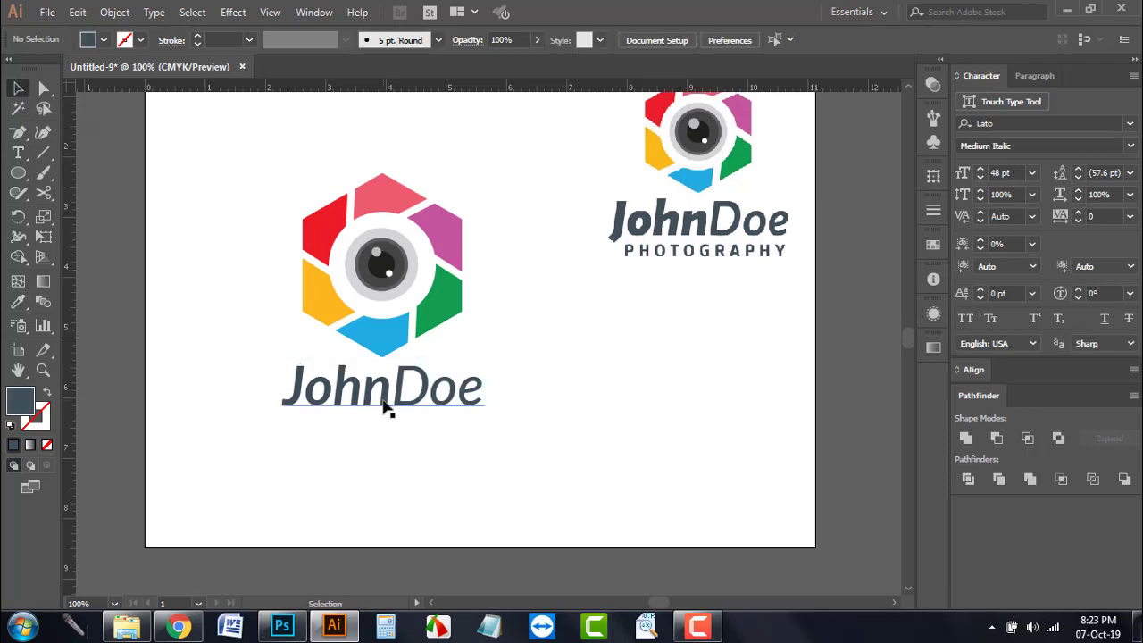
pyautogui.click(18, 153)
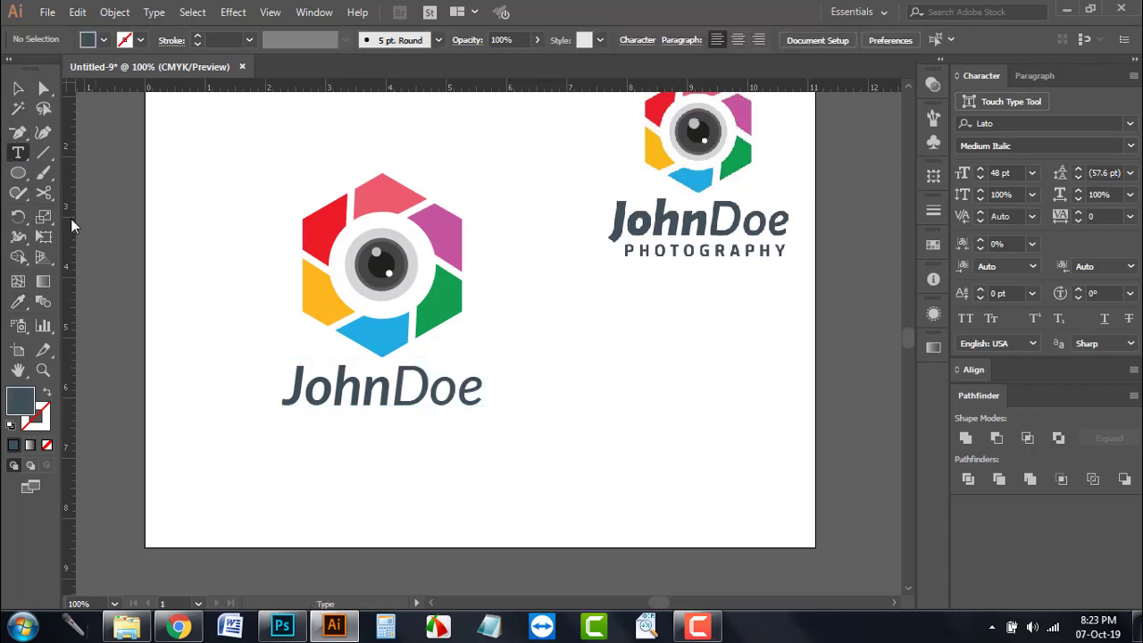
# Step: Add a 'photography' caption below JohnDoe in Lato Regular, All Caps, shrunk to fit
pyautogui.click(312, 428)
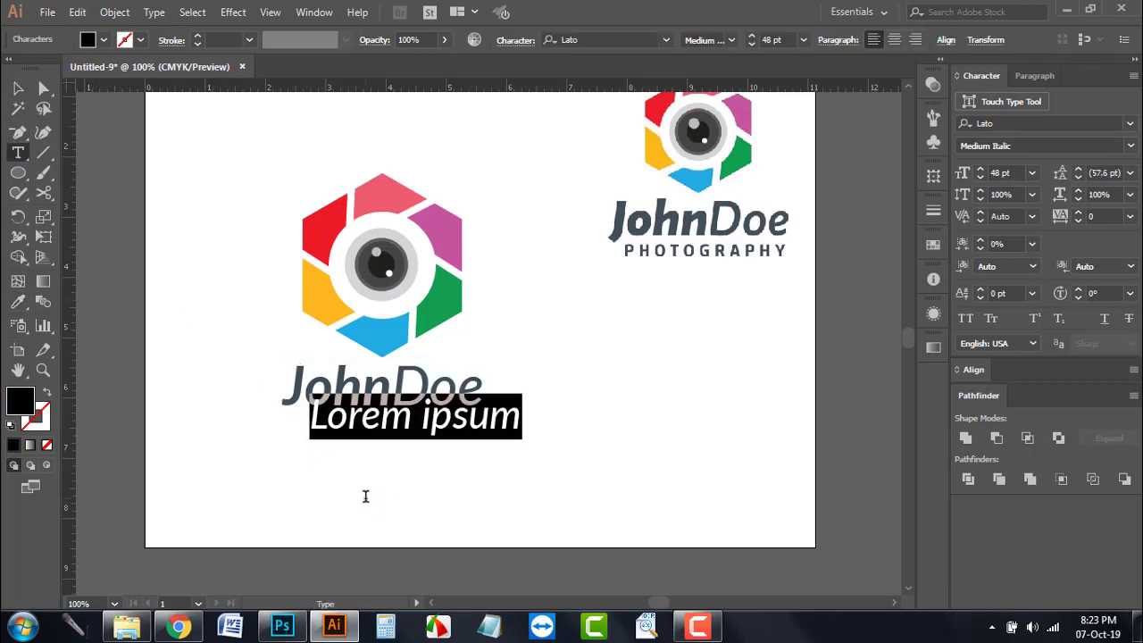
pyautogui.write('photog')
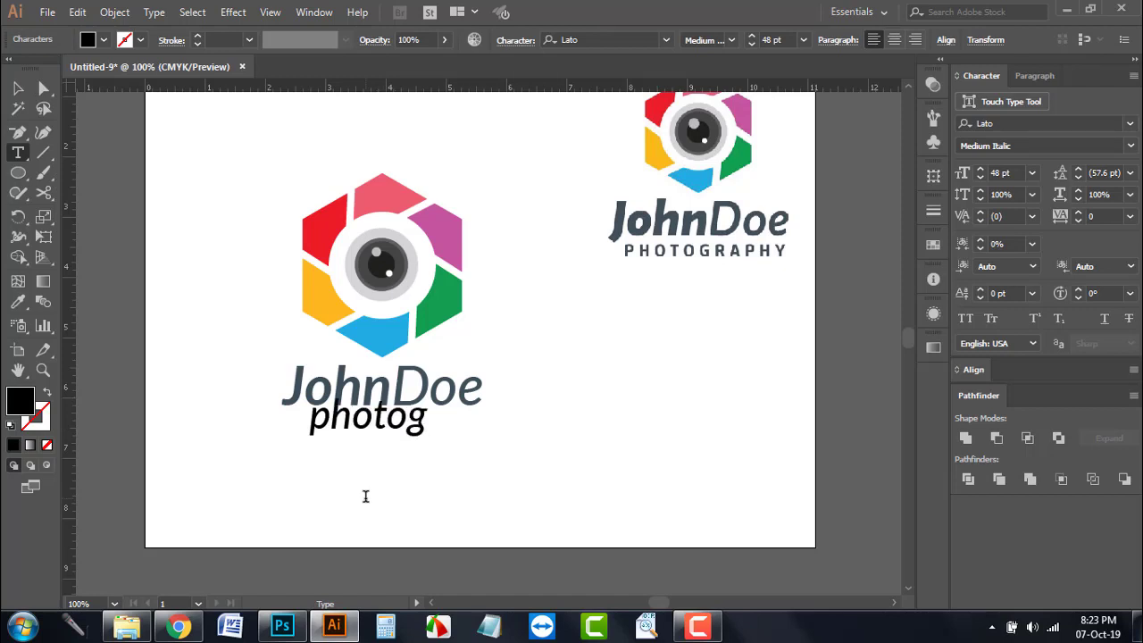
pyautogui.write('raphy')
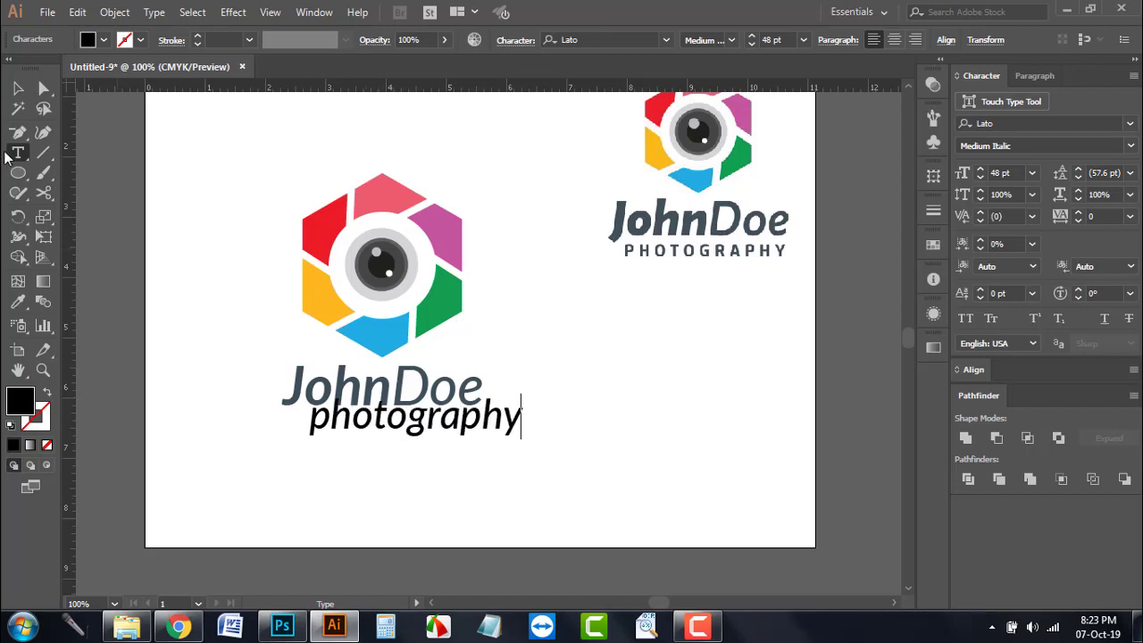
pyautogui.click(18, 87)
pyautogui.moveTo(349, 429); pyautogui.dragTo(350, 444)
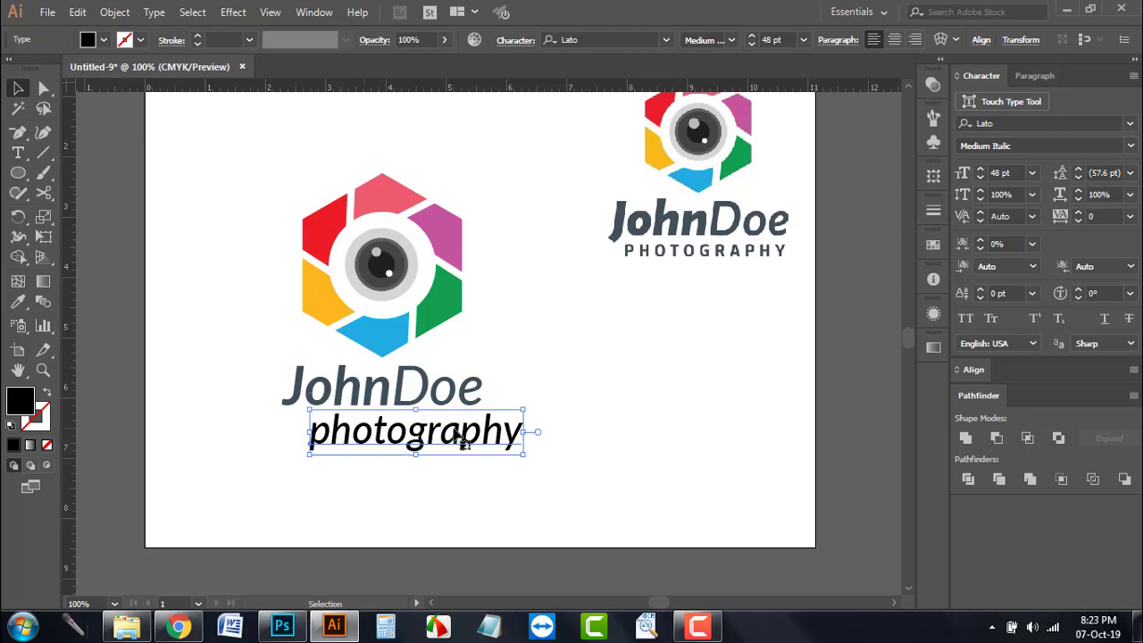
pyautogui.click(733, 40)
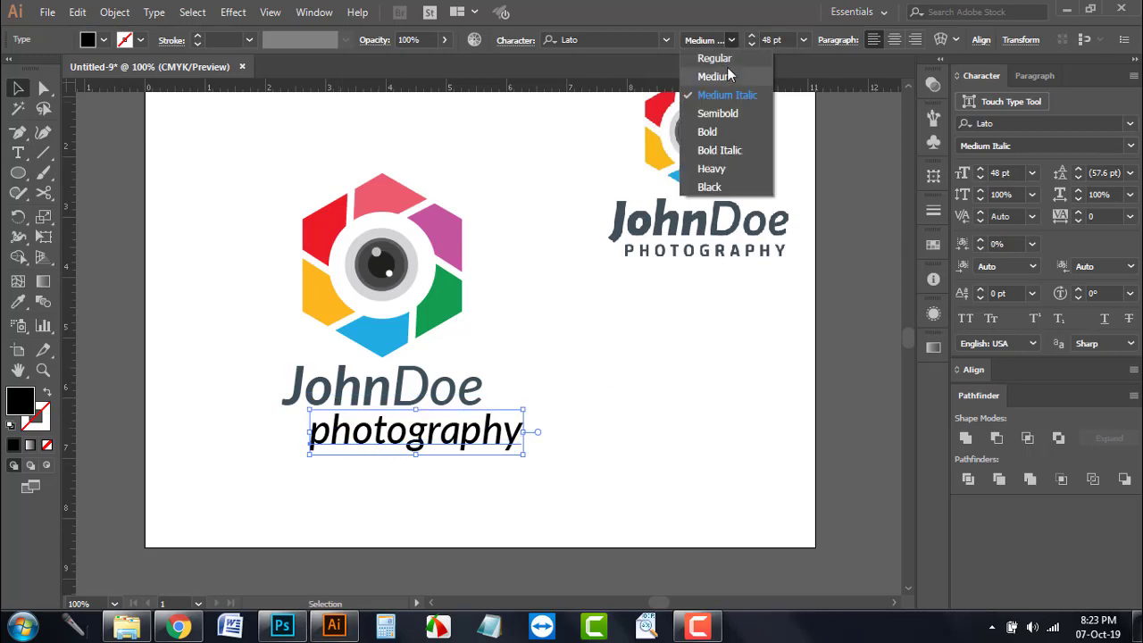
pyautogui.click(726, 55)
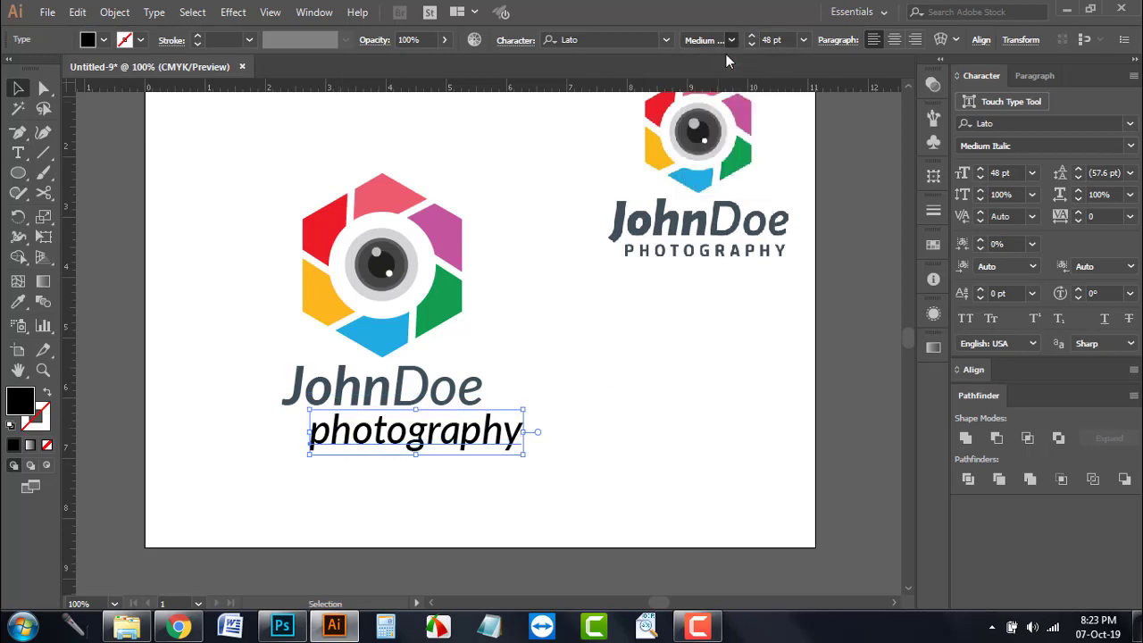
pyautogui.click(965, 319)
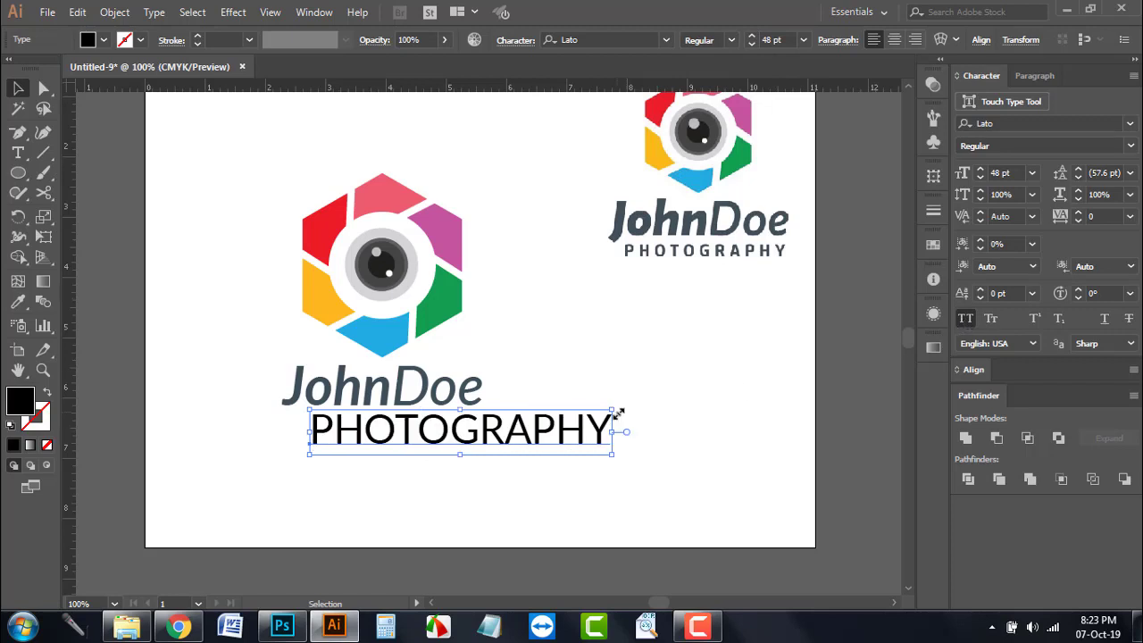
pyautogui.moveTo(619, 408); pyautogui.dragTo(467, 437)
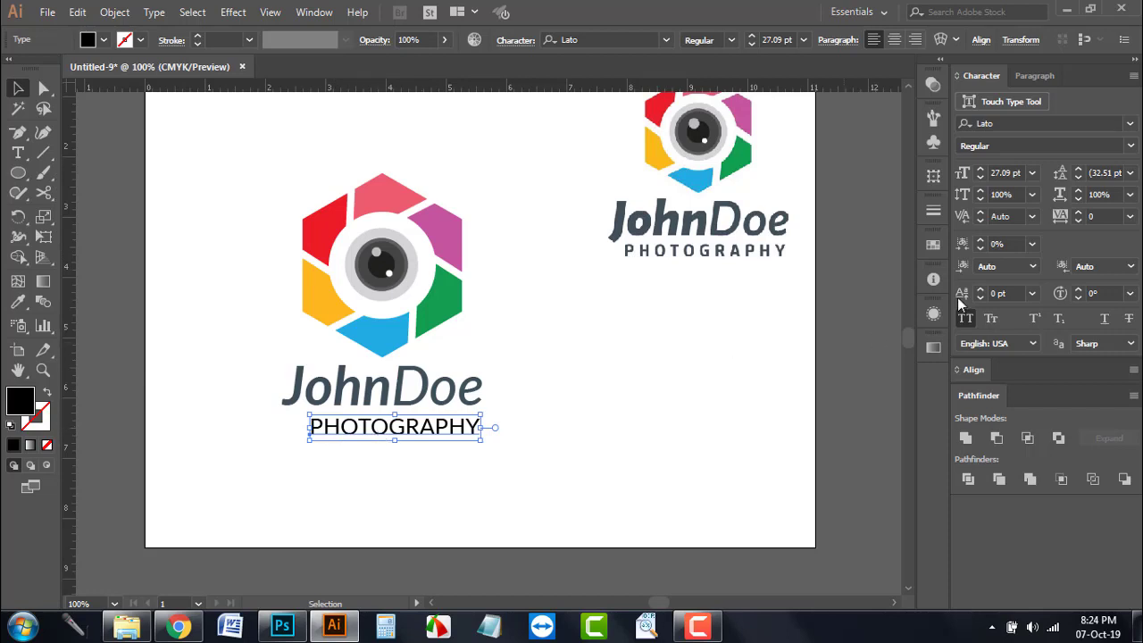
# Step: Make PHOTOGRAPHY Semibold with tracking 100
pyautogui.click(728, 39)
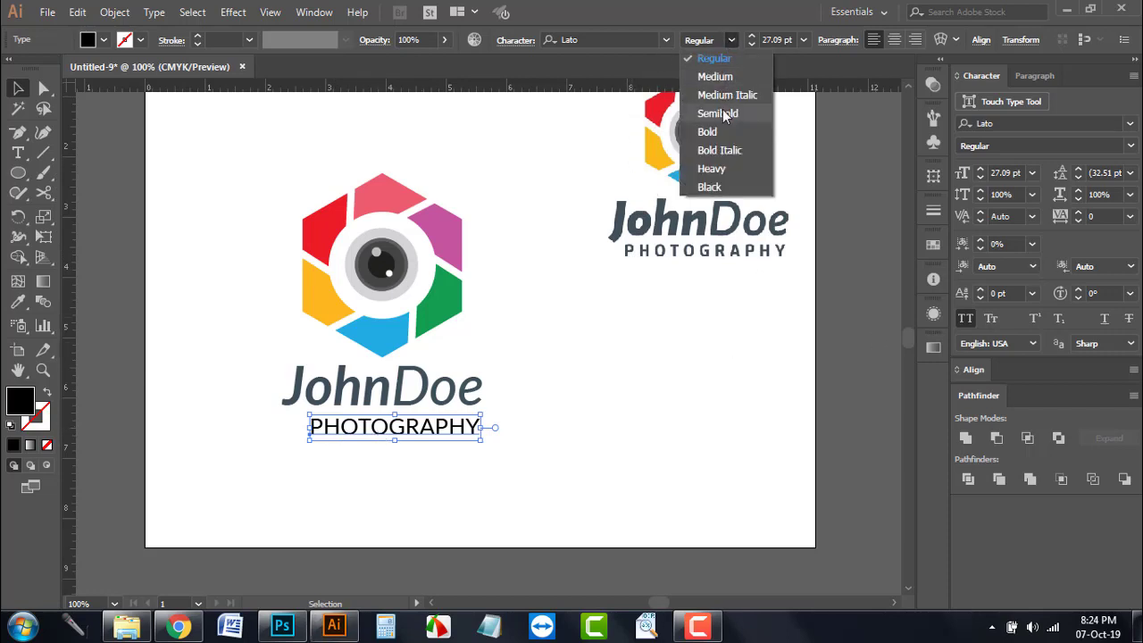
pyautogui.click(725, 108)
pyautogui.click(1130, 216)
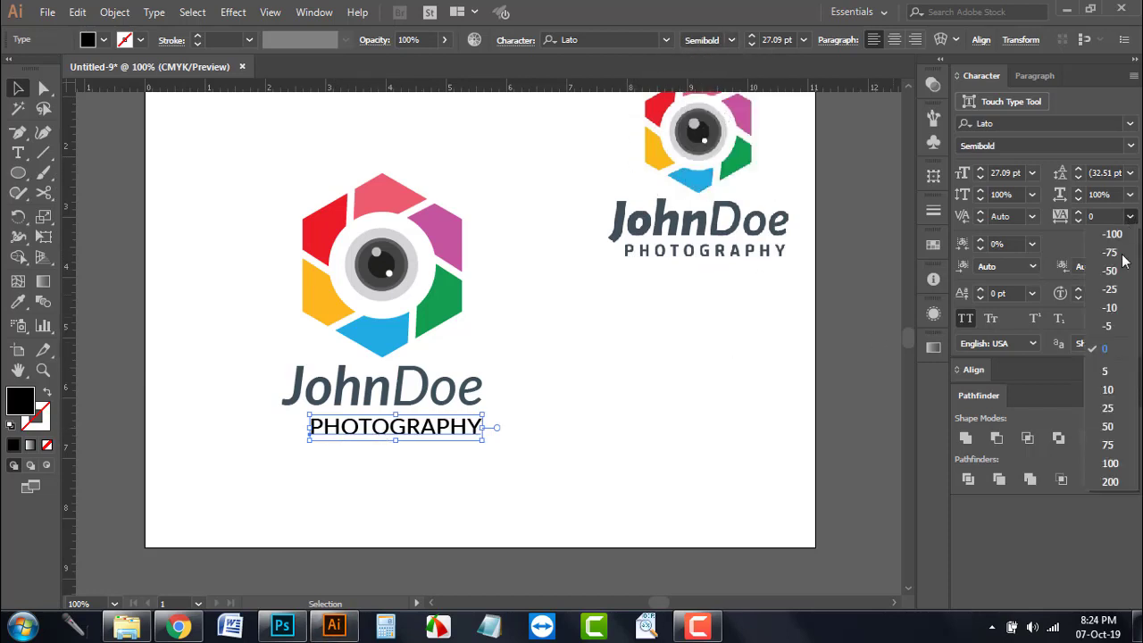
pyautogui.click(1118, 482)
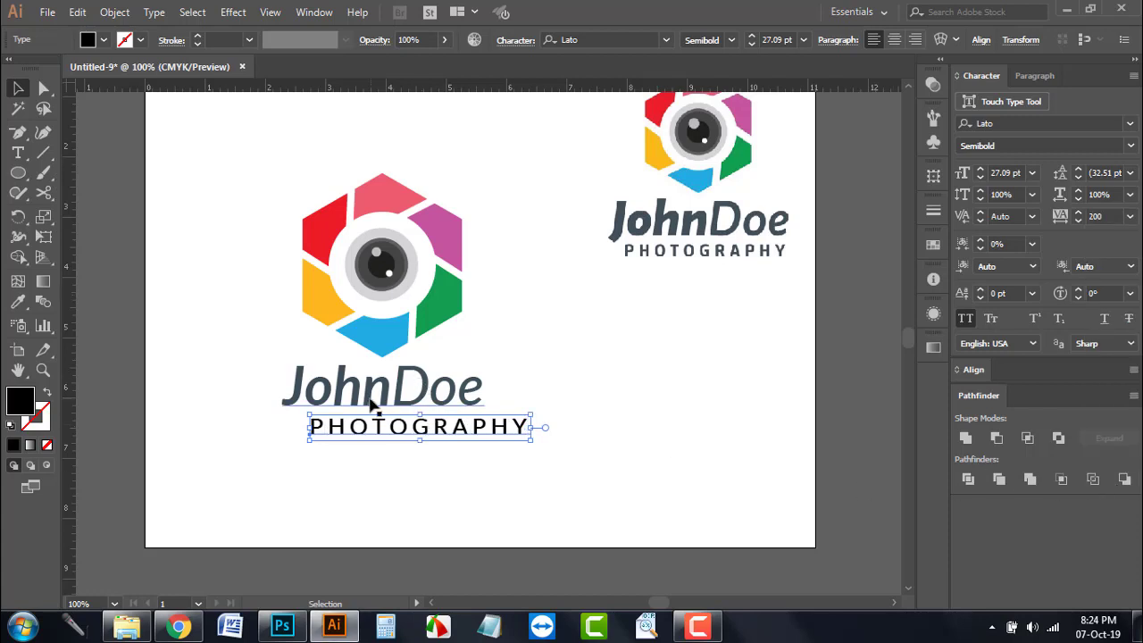
pyautogui.scroll(1, 327, 408)
pyautogui.click(1131, 216)
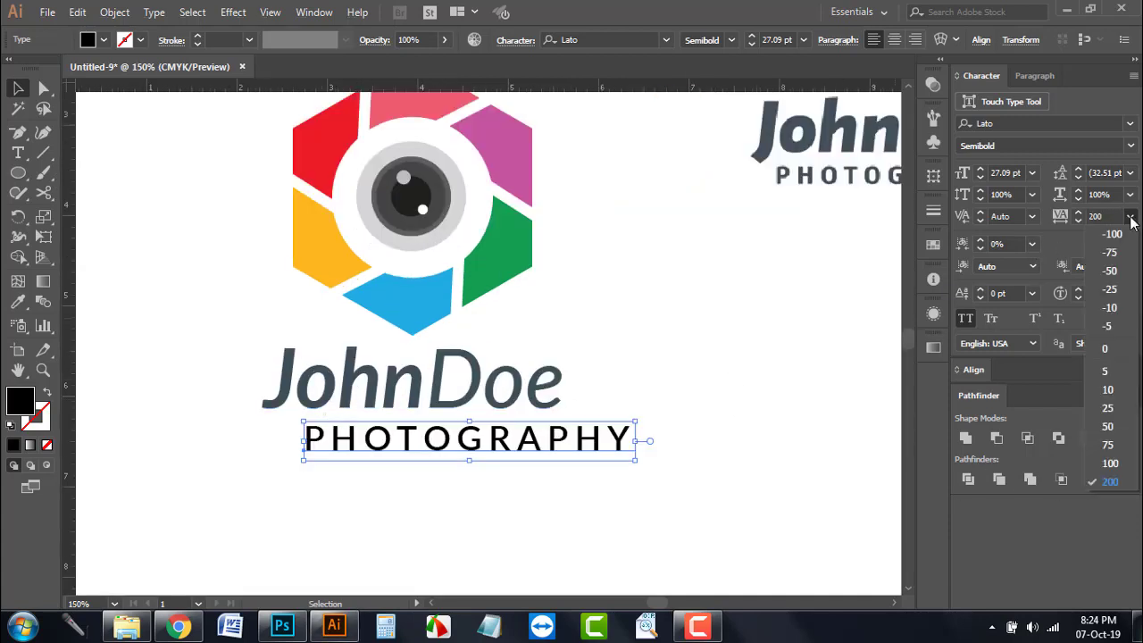
pyautogui.click(1116, 463)
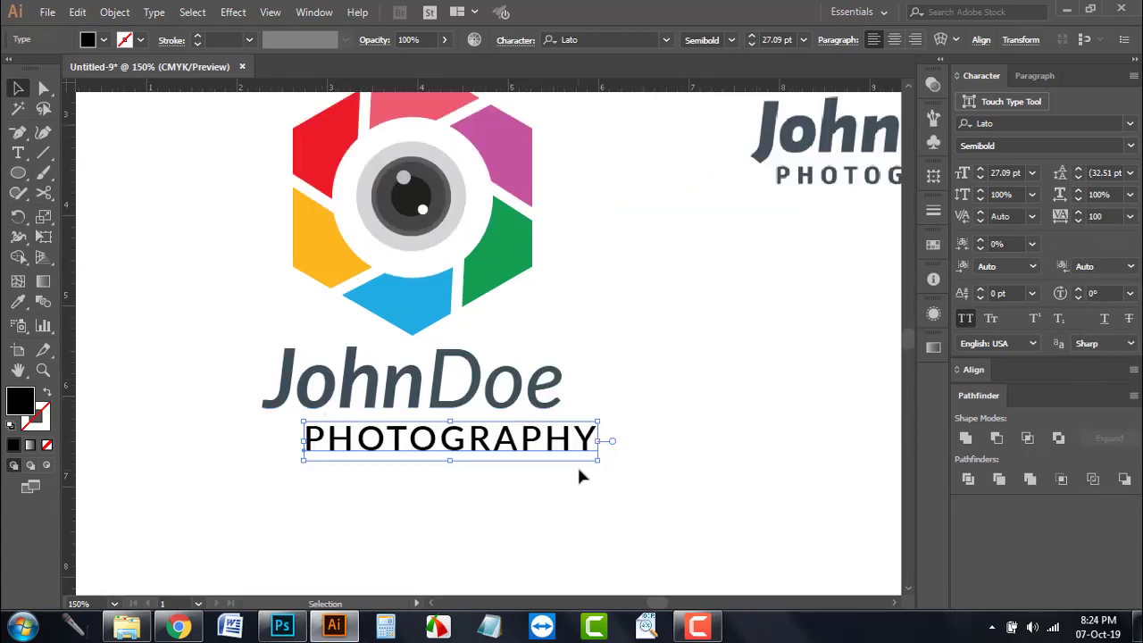
# Step: Shift PHOTOGRAPHY left and resize it to span JohnDoe's width
pyautogui.moveTo(463, 455); pyautogui.dragTo(429, 452)
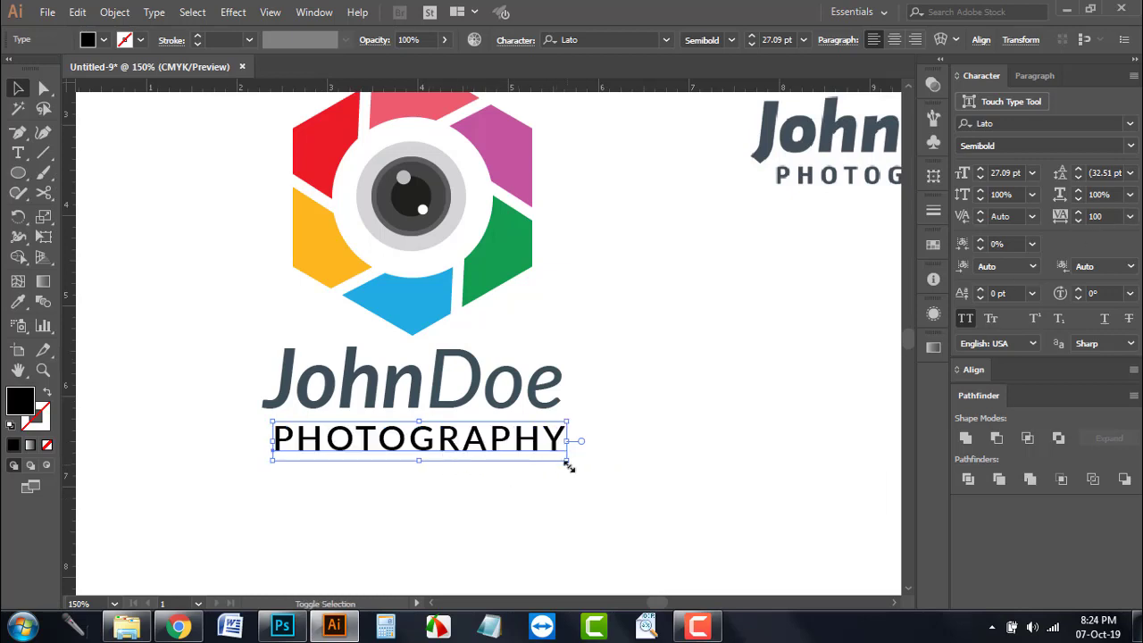
pyautogui.moveTo(568, 466); pyautogui.dragTo(557, 462)
pyautogui.hotkey('ctrl', 'shift', 'a')
pyautogui.hotkey('ctrl', '-')
pyautogui.hotkey('ctrl', '-')
pyautogui.hotkey('ctrl', '-')
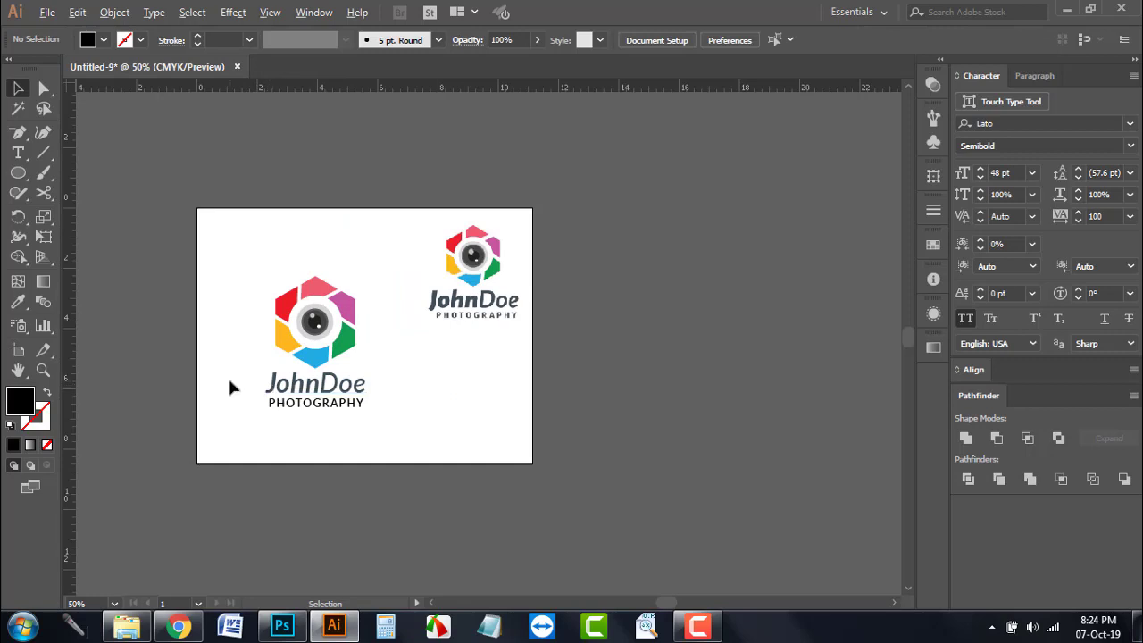
# Step: Delete the reference logo and group the new logo with its text
pyautogui.scroll(1, 230, 386)
pyautogui.click(568, 292)
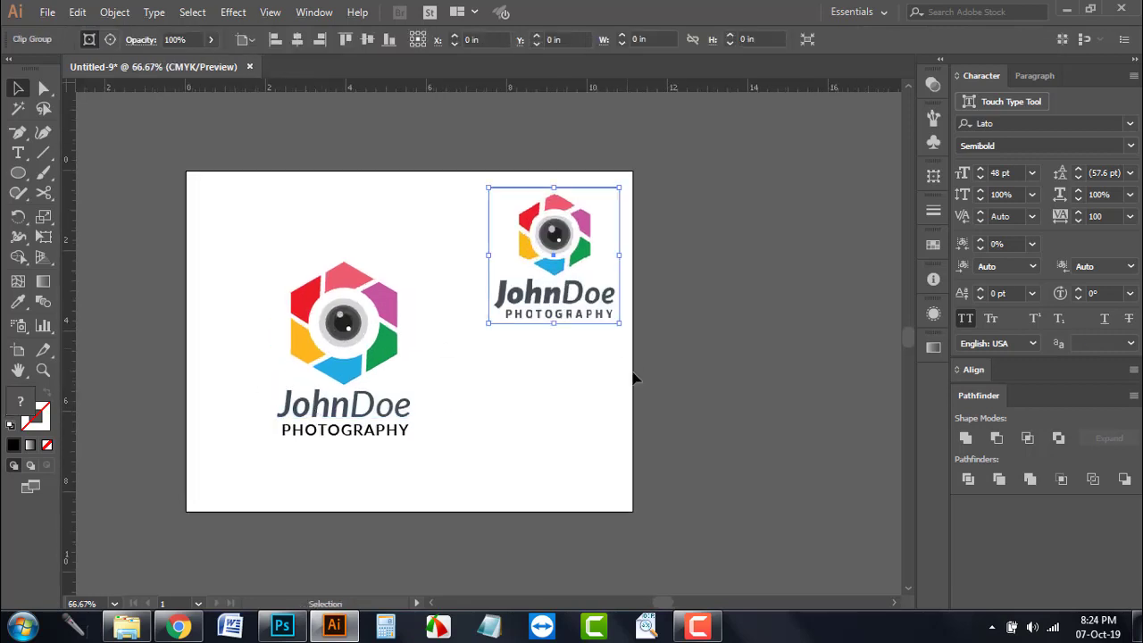
pyautogui.moveTo(582, 361); pyautogui.dragTo(503, 196)
pyautogui.press('Delete')
pyautogui.moveTo(139, 218); pyautogui.dragTo(563, 500)
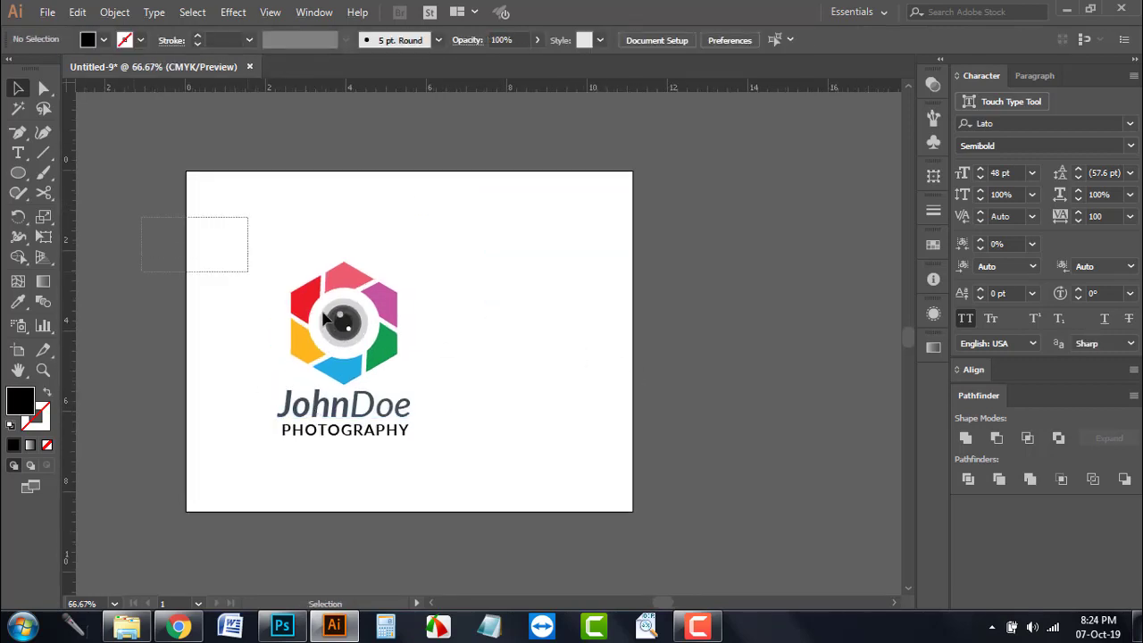
pyautogui.hotkey('ctrl', 'g')
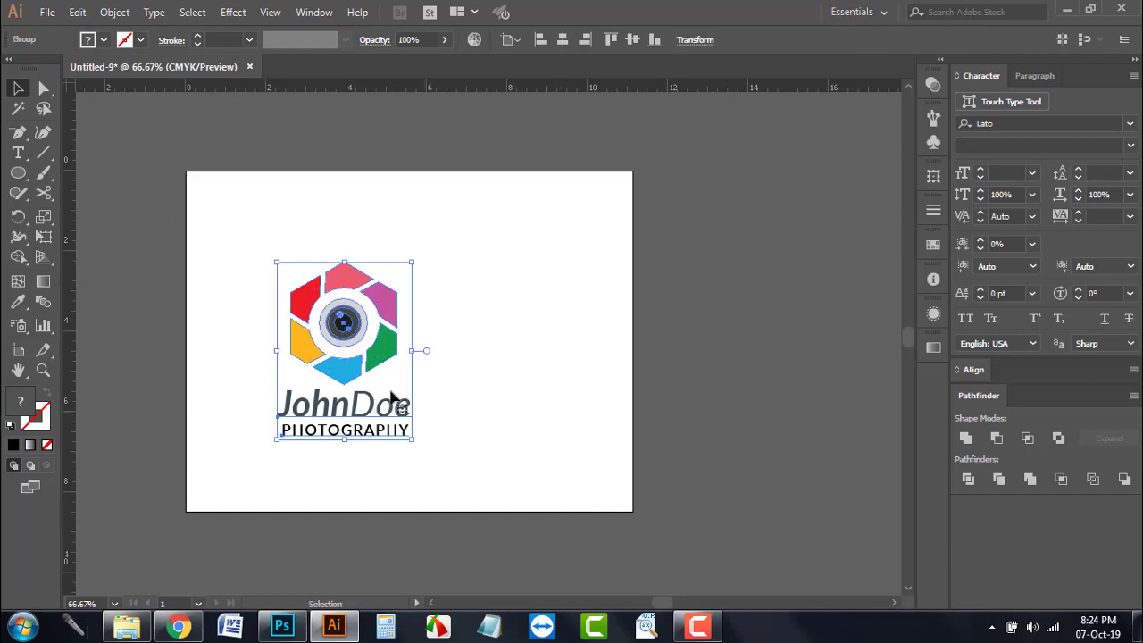
# Step: Centre the logo group horizontally and vertically on the artboard and enlarge it
pyautogui.click(975, 370)
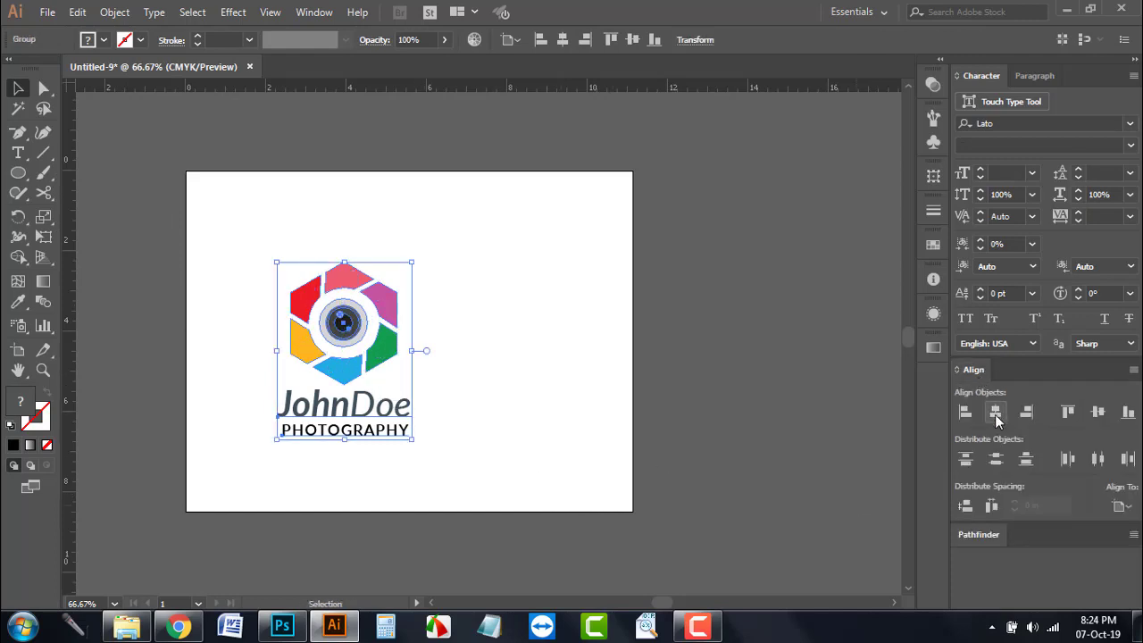
pyautogui.click(996, 412)
pyautogui.click(1098, 412)
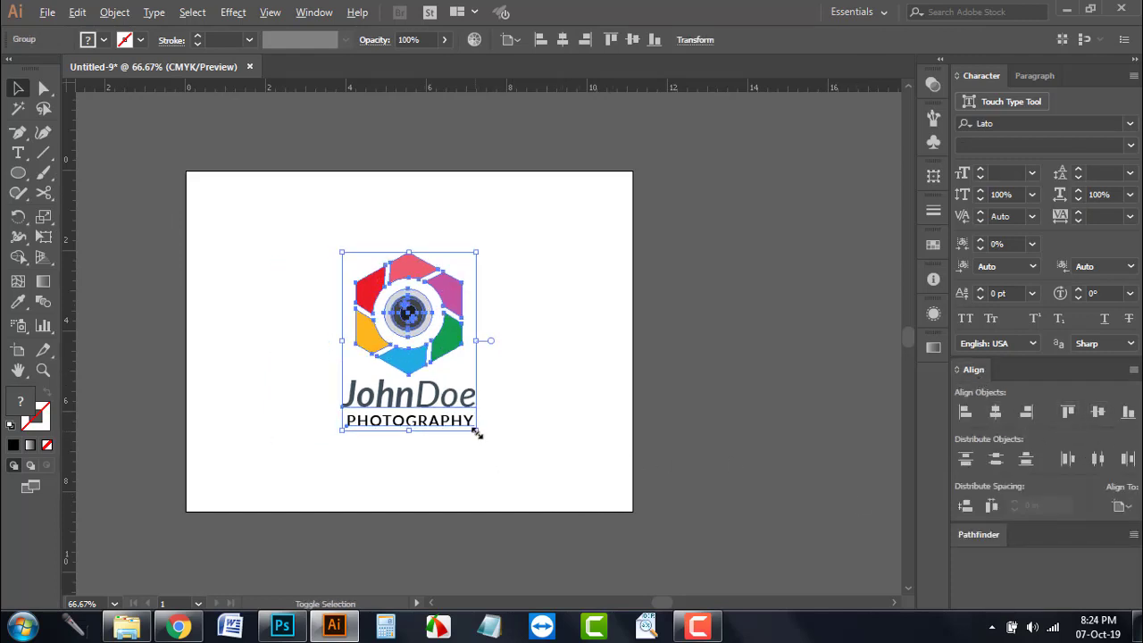
pyautogui.moveTo(476, 429); pyautogui.dragTo(509, 473)
pyautogui.click(540, 376)
pyautogui.moveTo(540, 376); pyautogui.dragTo(592, 388)
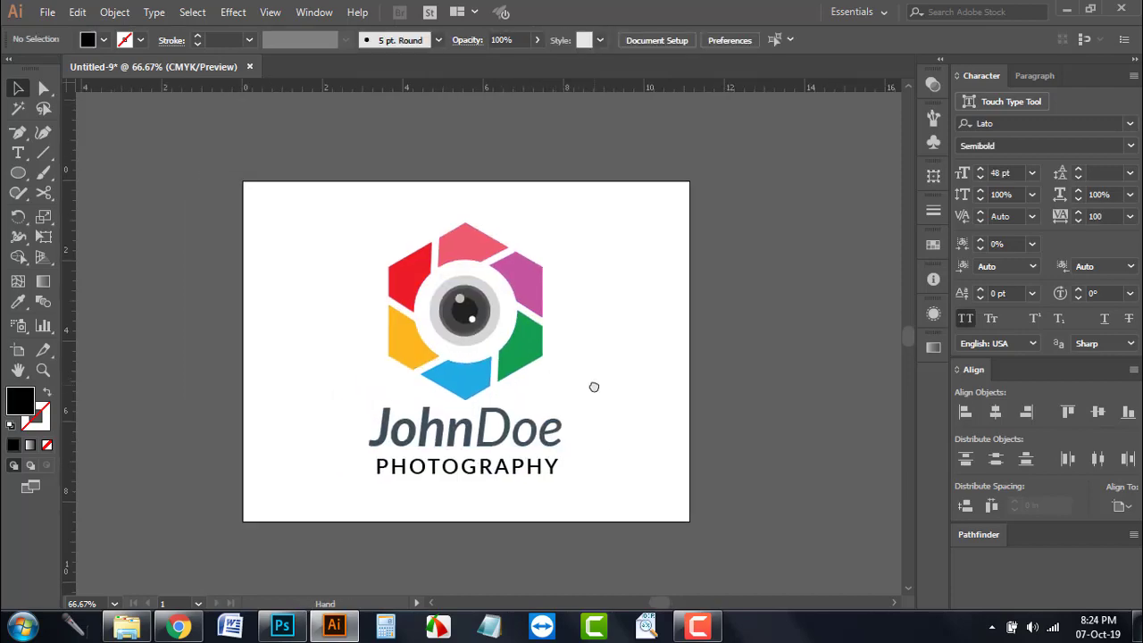
pyautogui.hotkey('ctrl', '1')
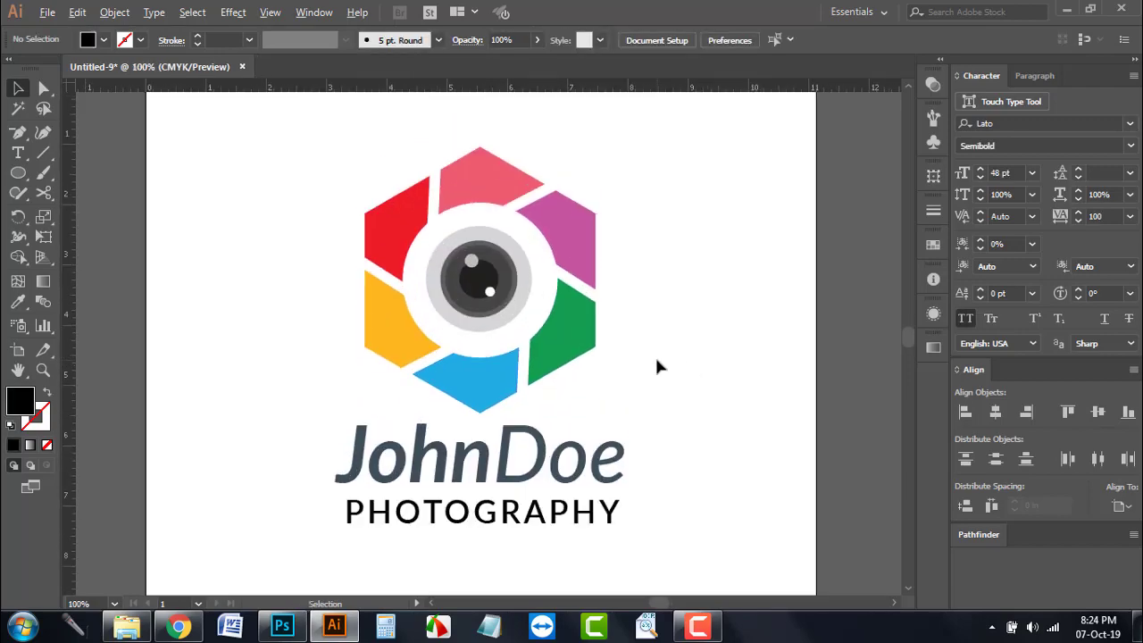
pyautogui.scroll(-1, 655, 355)
pyautogui.moveTo(676, 373); pyautogui.dragTo(611, 377)
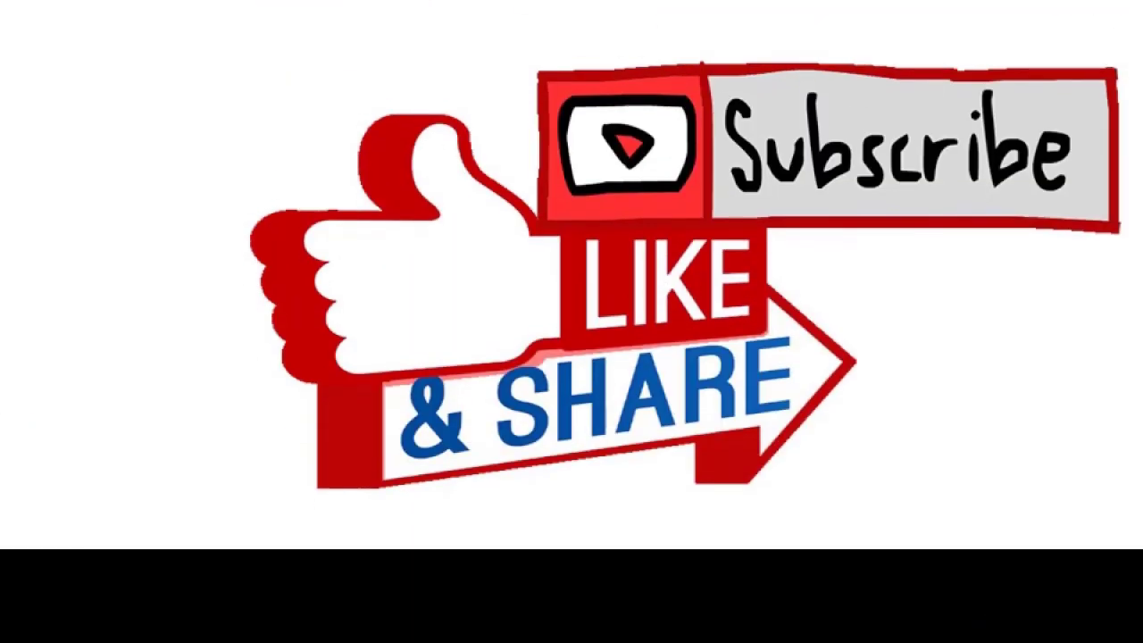